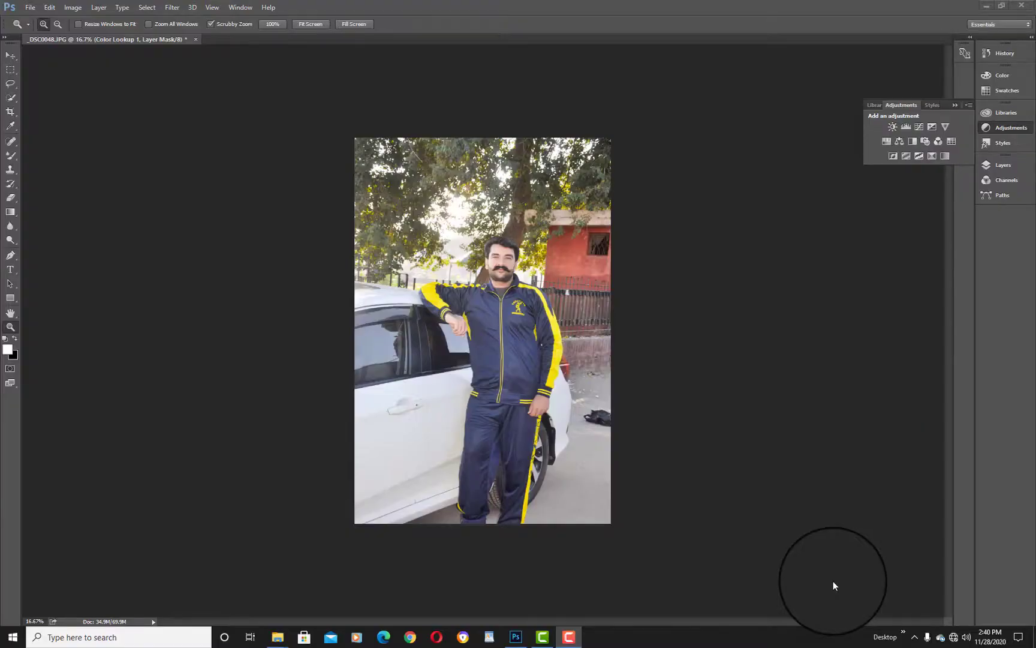
{"action": "left_click", "coordinate": [569, 638]}
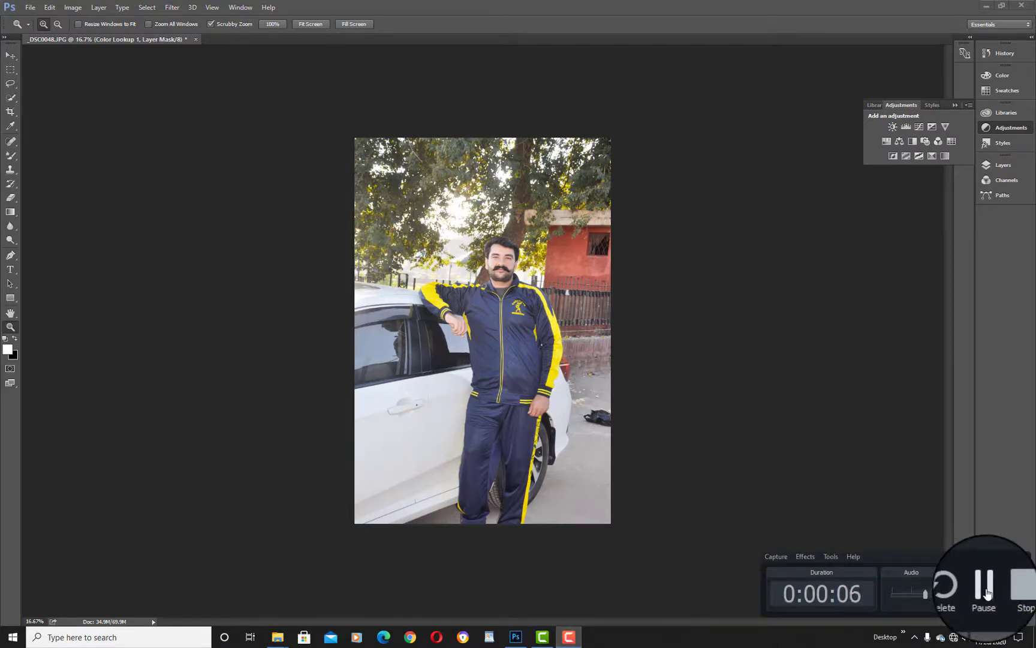
{"action": "left_click", "coordinate": [984, 588]}
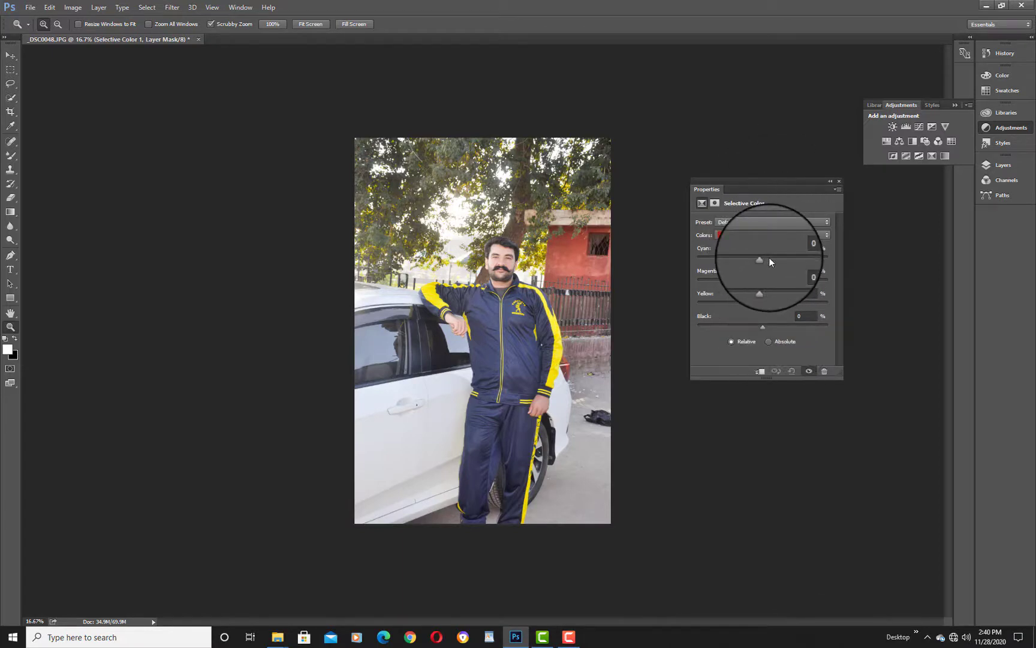
For the Reds in the Selective Color adjustment, set Cyan to +2% and raise Magenta
{"action": "left_click_drag", "start_coordinate": [766, 259], "coordinate": [758, 324]}
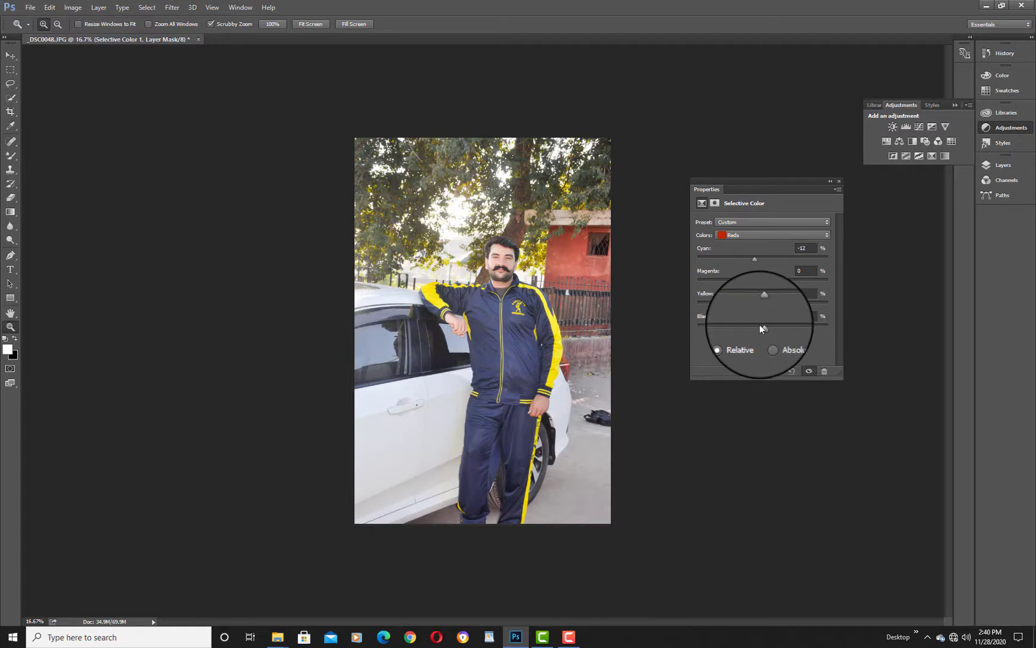
{"action": "left_click_drag", "start_coordinate": [763, 278], "coordinate": [786, 313]}
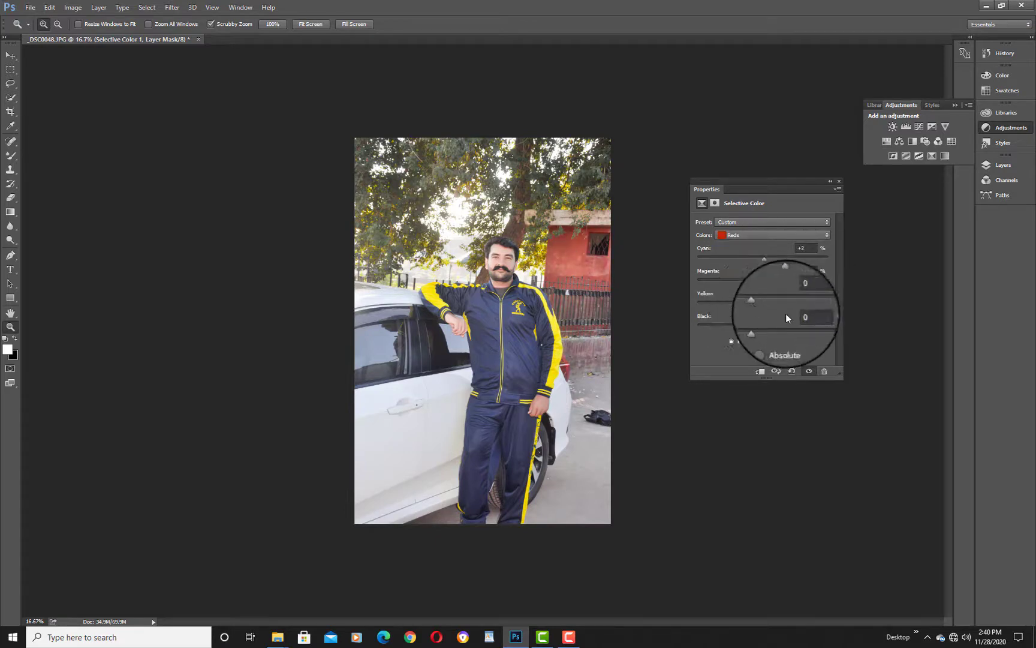
For the Yellows in the Selective Color adjustment, set Cyan to -70% and Magenta to +12%
{"action": "left_click", "coordinate": [745, 234]}
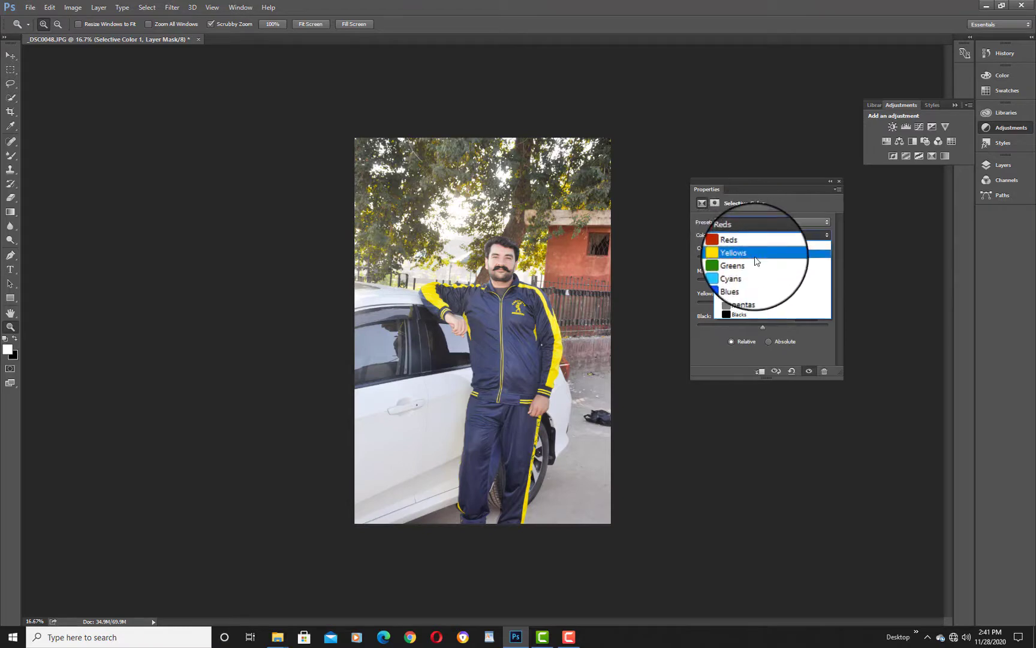
{"action": "left_click", "coordinate": [753, 258]}
{"action": "left_click_drag", "start_coordinate": [763, 258], "coordinate": [717, 286]}
{"action": "left_click_drag", "start_coordinate": [786, 282], "coordinate": [770, 329]}
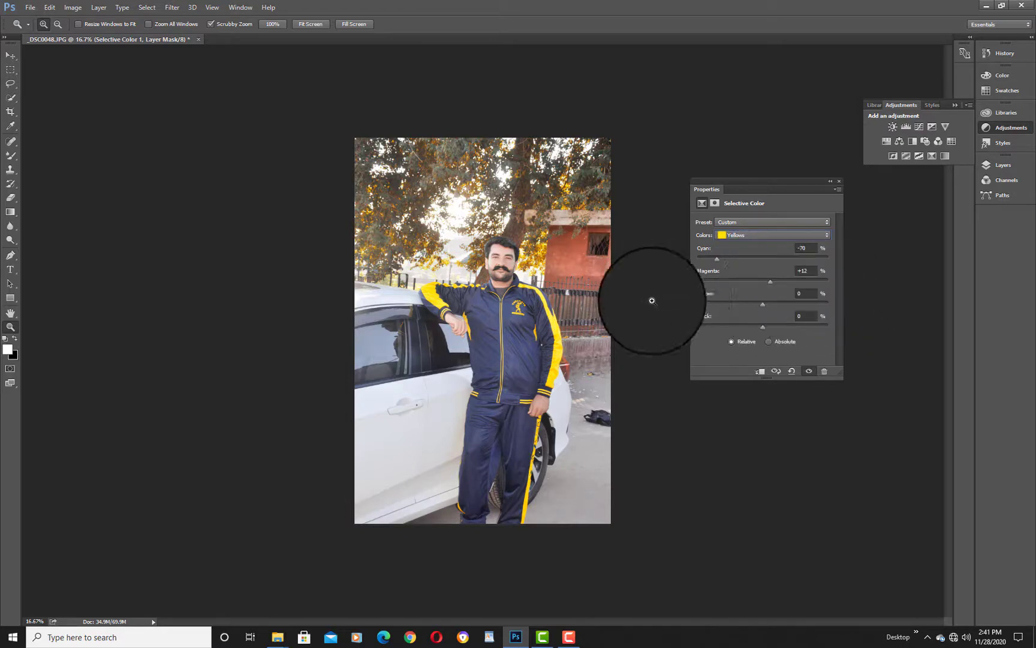
{"action": "left_click_drag", "start_coordinate": [763, 303], "coordinate": [720, 308]}
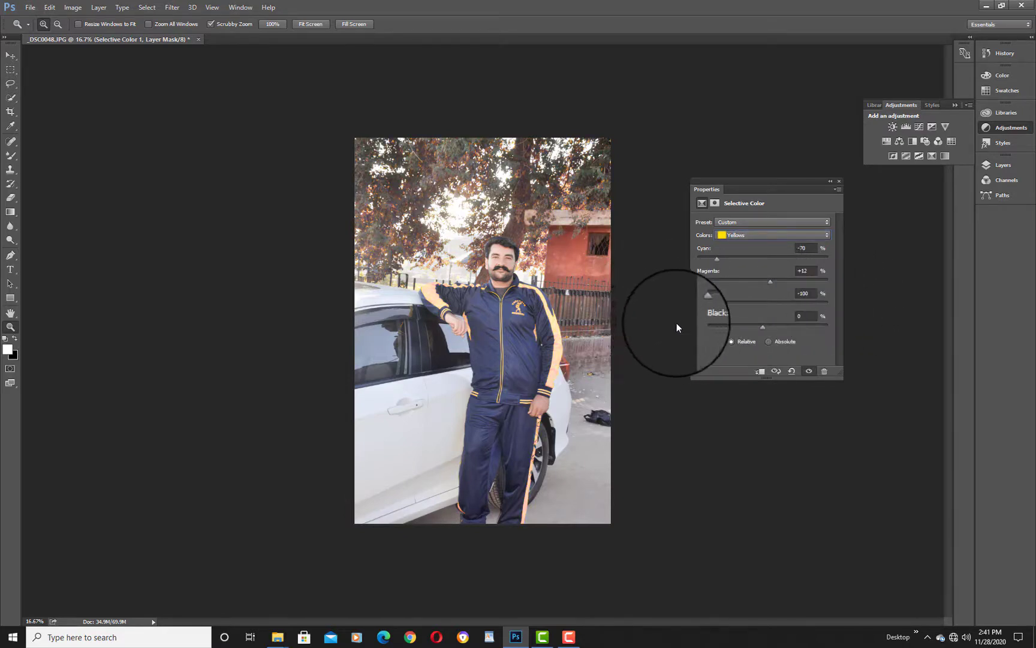
{"action": "left_click_drag", "start_coordinate": [689, 324], "coordinate": [749, 241]}
For the Whites in the Selective Color adjustment, set Cyan to +7%, Magenta to -19% and Yellow to +13%
{"action": "left_click", "coordinate": [748, 237]}
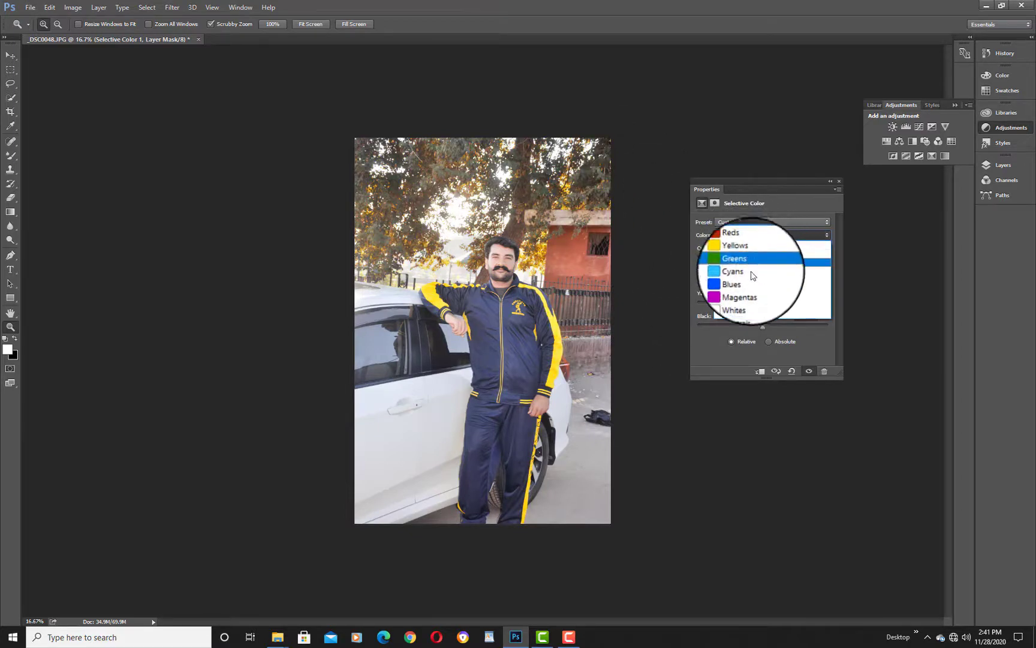
{"action": "left_click", "coordinate": [751, 302]}
{"action": "left_click_drag", "start_coordinate": [765, 255], "coordinate": [752, 291]}
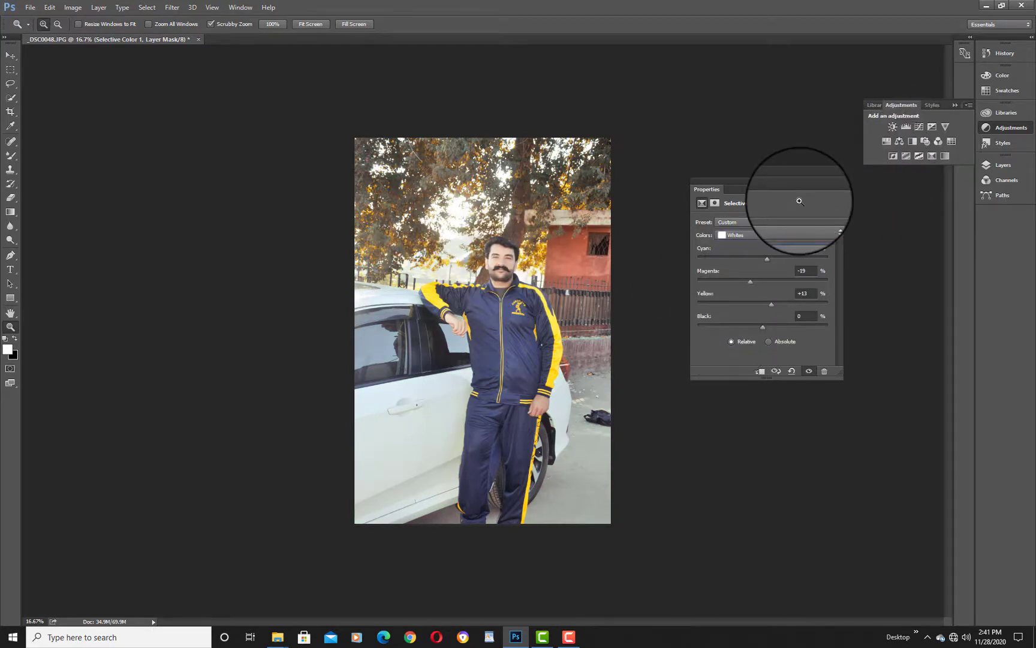
{"action": "left_click", "coordinate": [567, 636]}
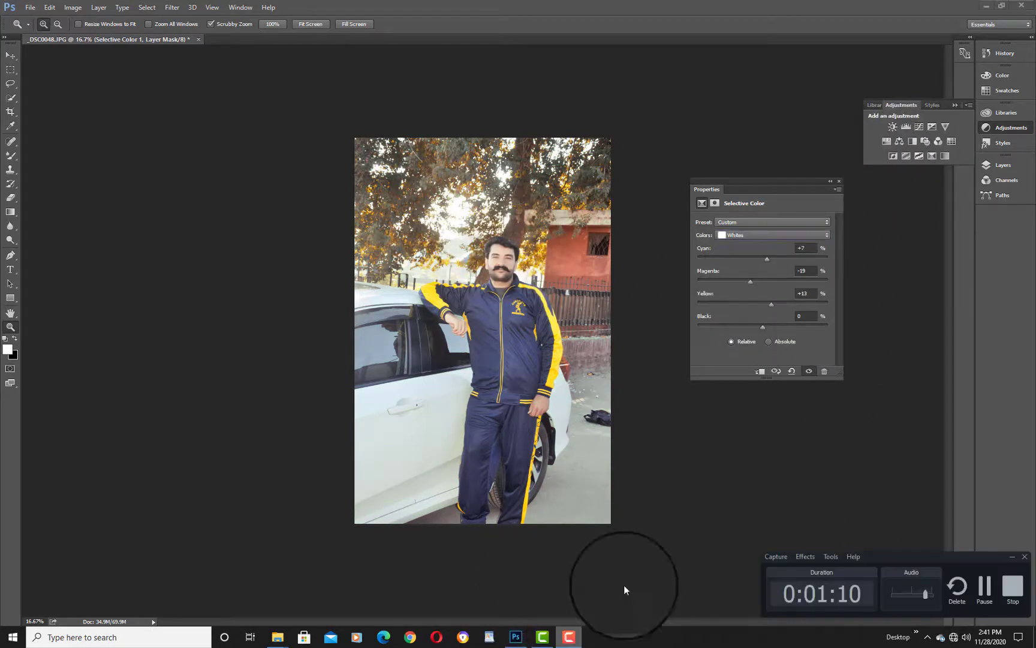
{"action": "left_click", "coordinate": [985, 588]}
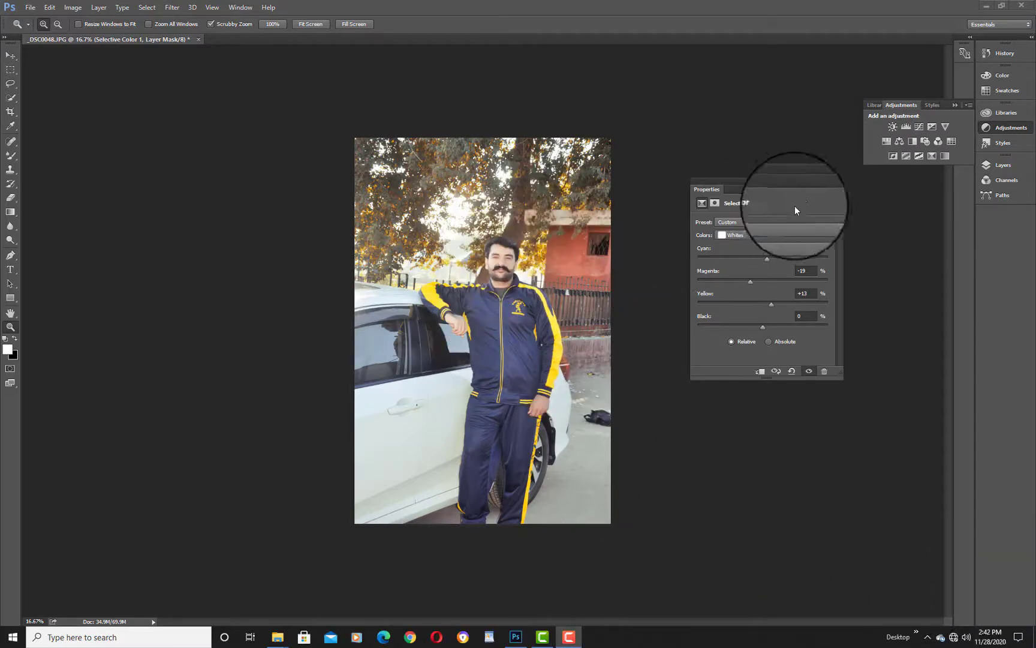
Close the Selective Color settings and merge the Background copy, Color Lookup and Selective Color layers down into the Background
{"action": "left_click", "coordinate": [840, 180]}
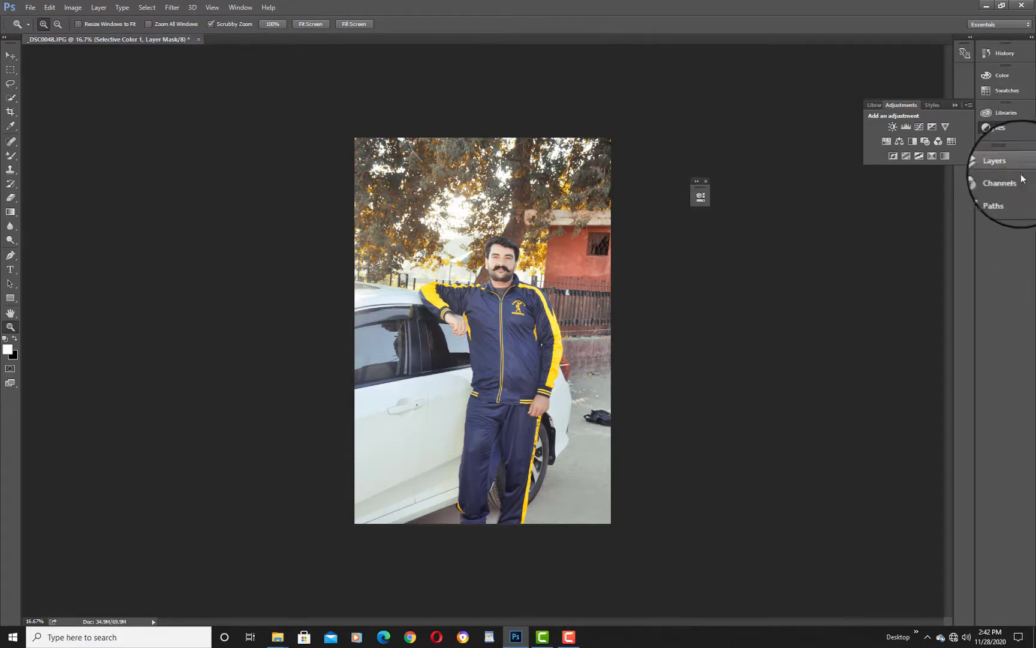
{"action": "left_click", "coordinate": [1001, 169]}
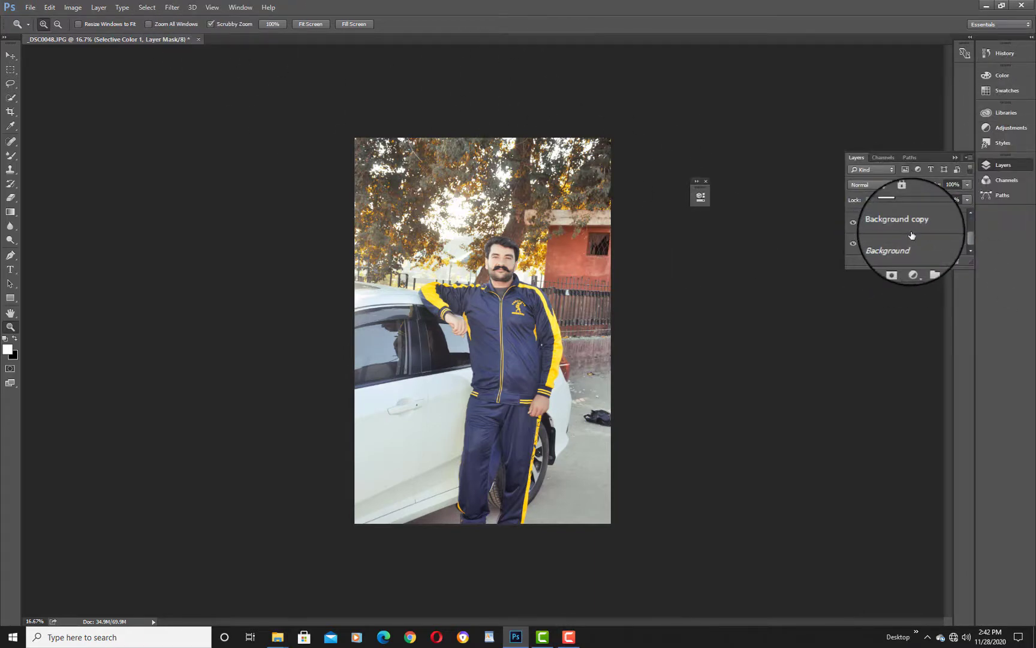
{"action": "left_click", "coordinate": [906, 242]}
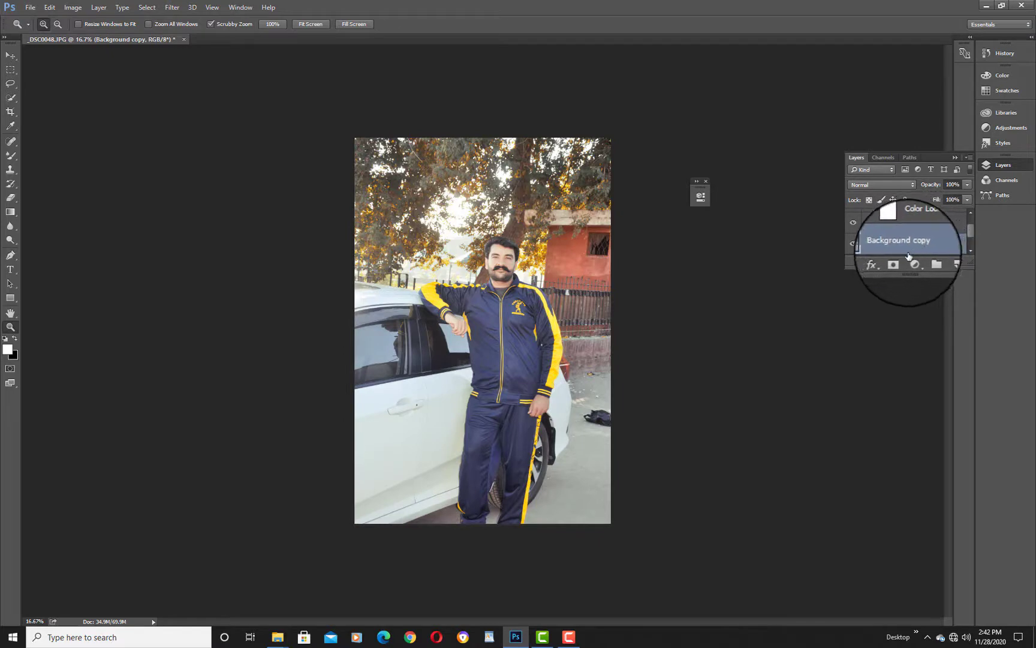
{"action": "key", "text": "ctrl+e"}
{"action": "left_click", "coordinate": [918, 224]}
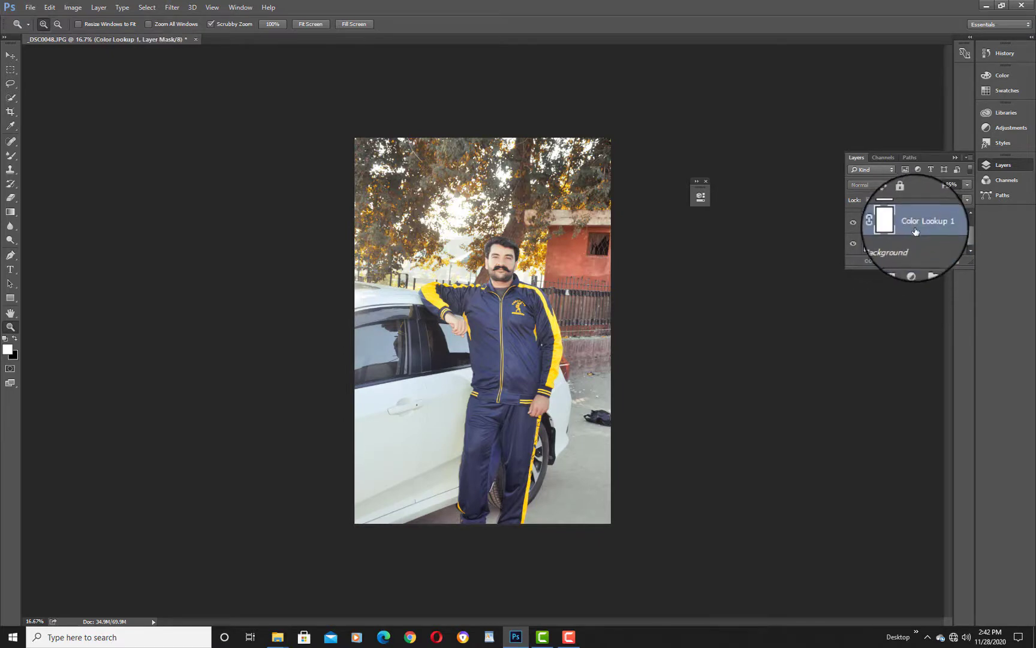
{"action": "key", "text": "ctrl+e"}
{"action": "left_click", "coordinate": [909, 226]}
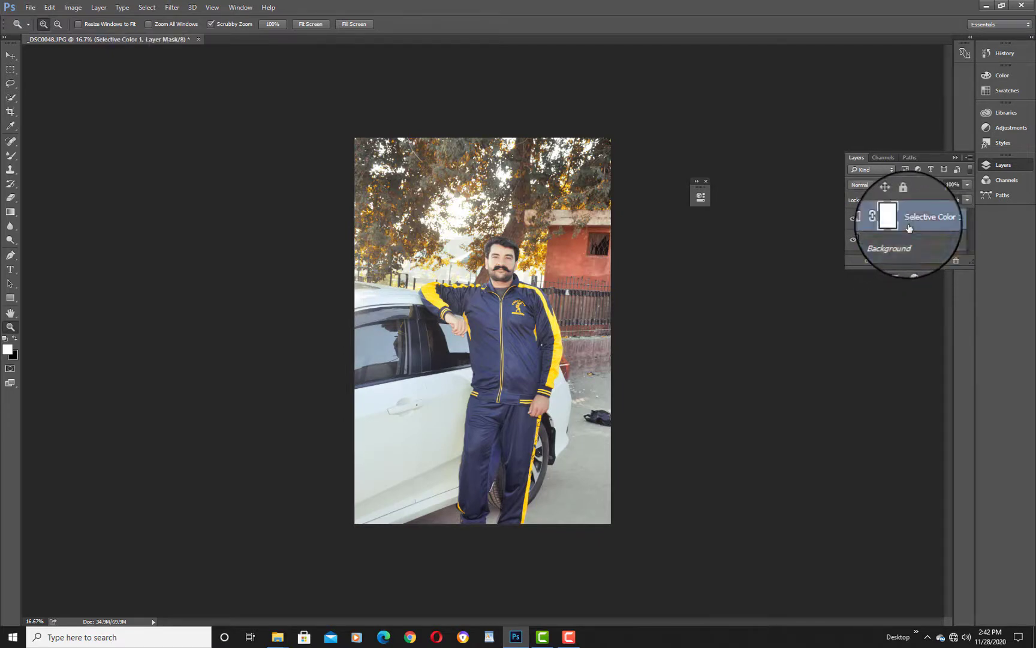
{"action": "key", "text": "ctrl+e"}
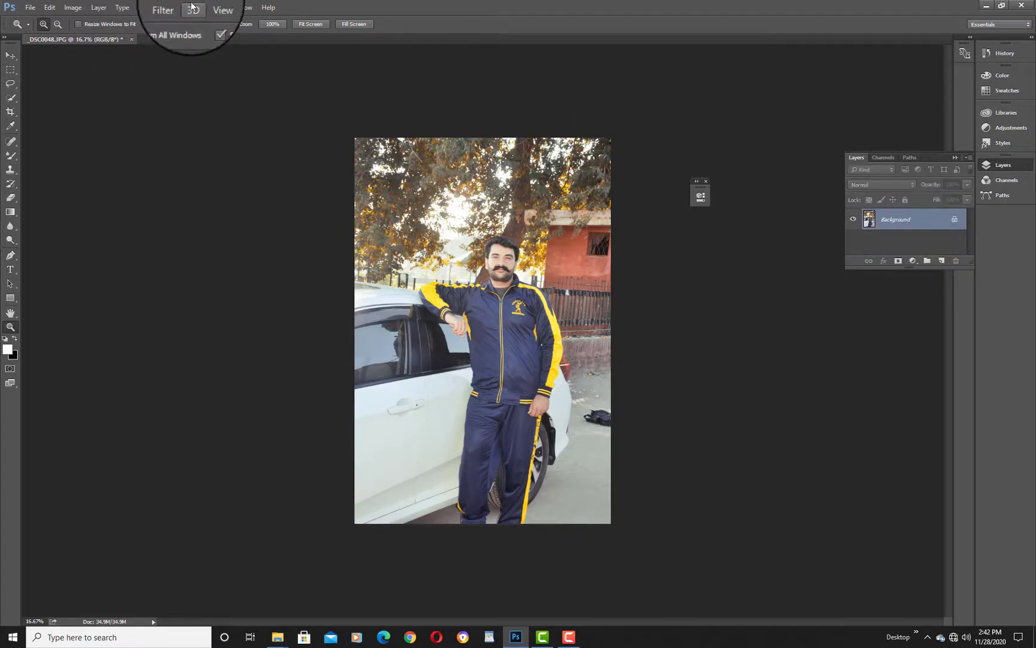
{"action": "left_click", "coordinate": [165, 10]}
{"action": "left_click", "coordinate": [200, 93]}
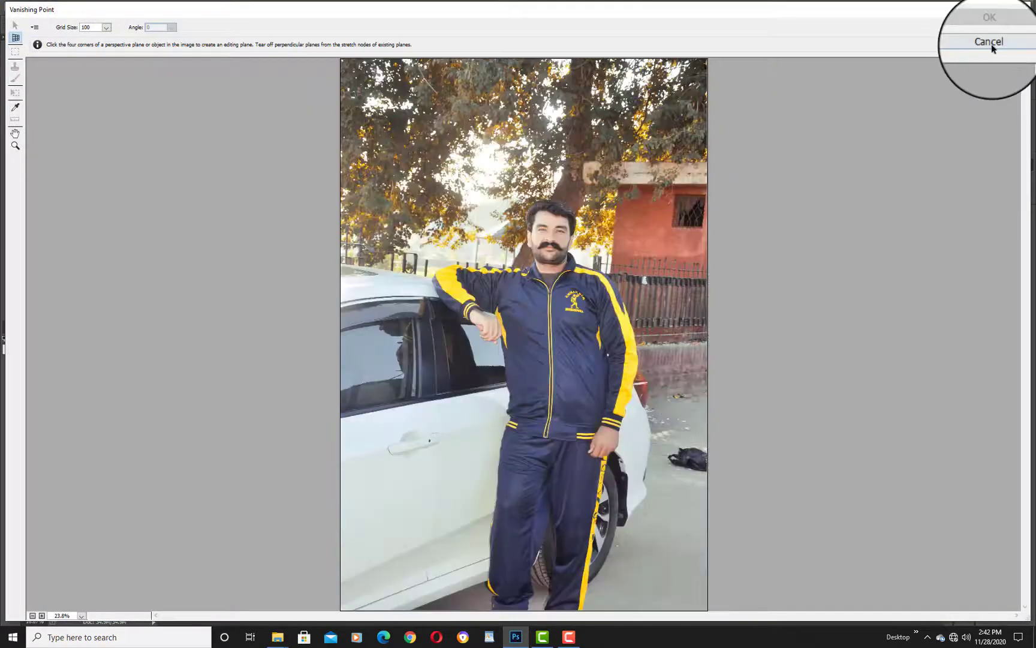
{"action": "left_click", "coordinate": [990, 42]}
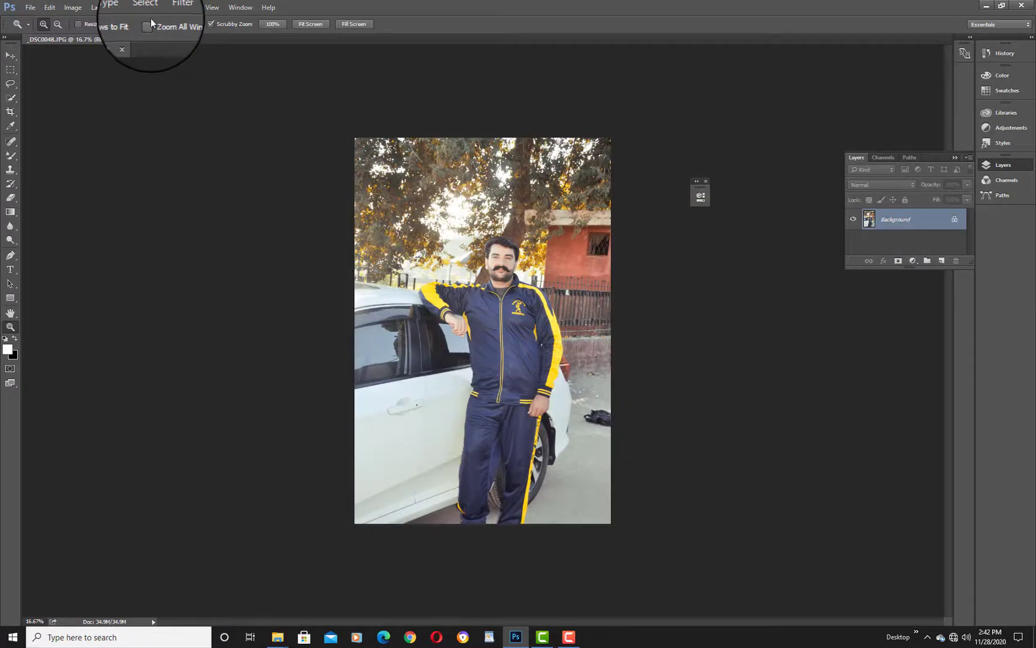
Open the Liquify filter on the Background layer and maximize its window
{"action": "left_click", "coordinate": [168, 7]}
{"action": "left_click", "coordinate": [197, 87]}
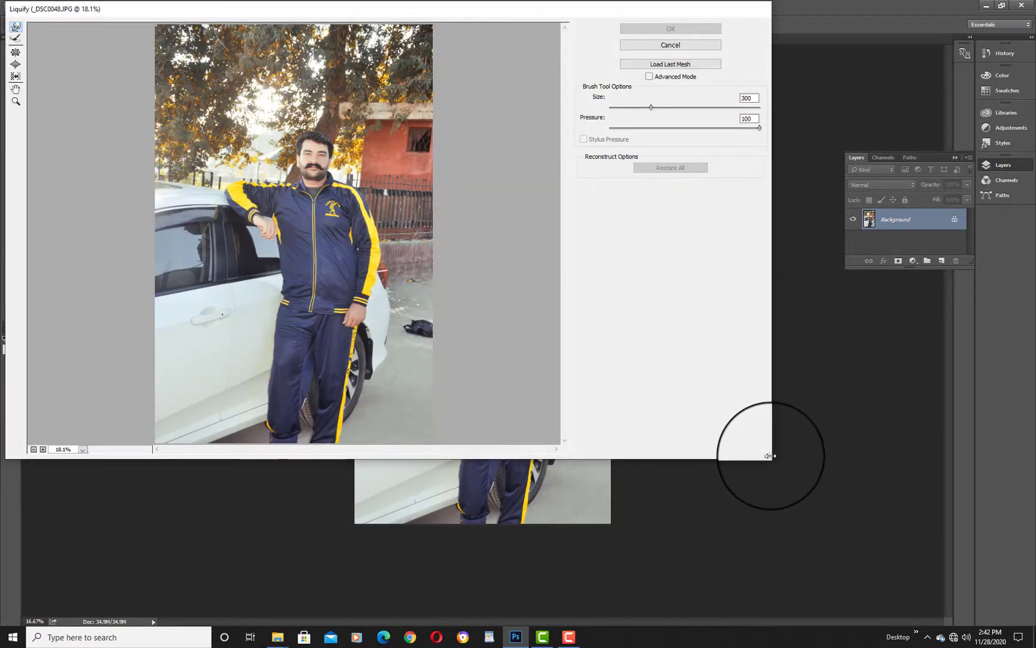
{"action": "double_click", "coordinate": [36, 9]}
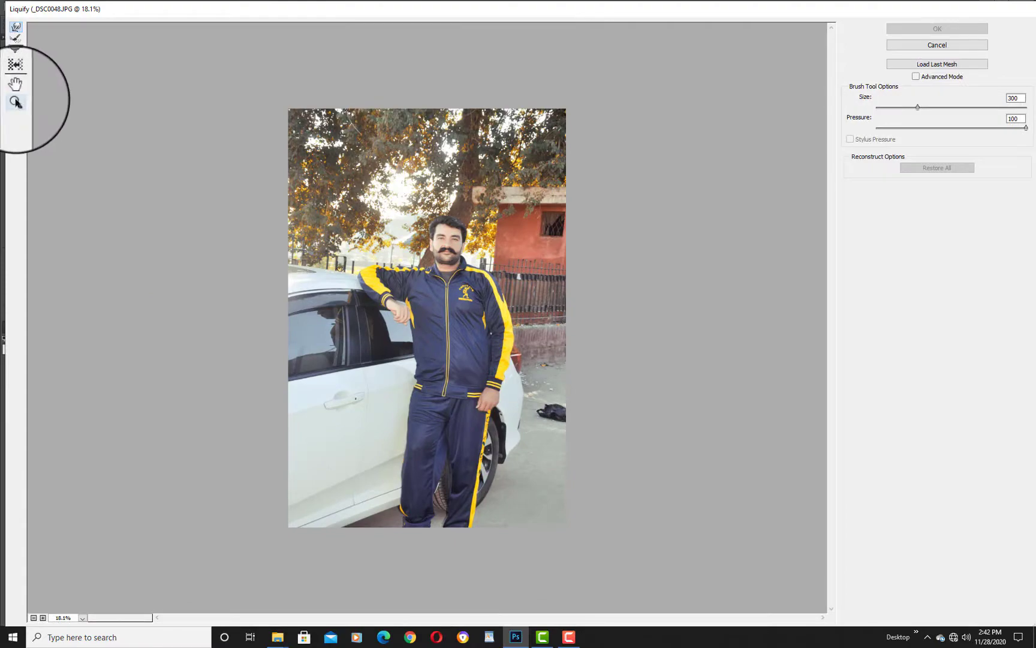
Push the man's hair outward at the crown and the left side of the picture with the Forward Warp brush reduced to size 175
{"action": "left_click", "coordinate": [16, 102]}
{"action": "left_click", "coordinate": [447, 226]}
{"action": "left_click", "coordinate": [463, 230]}
{"action": "left_click", "coordinate": [517, 374]}
{"action": "left_click", "coordinate": [500, 336]}
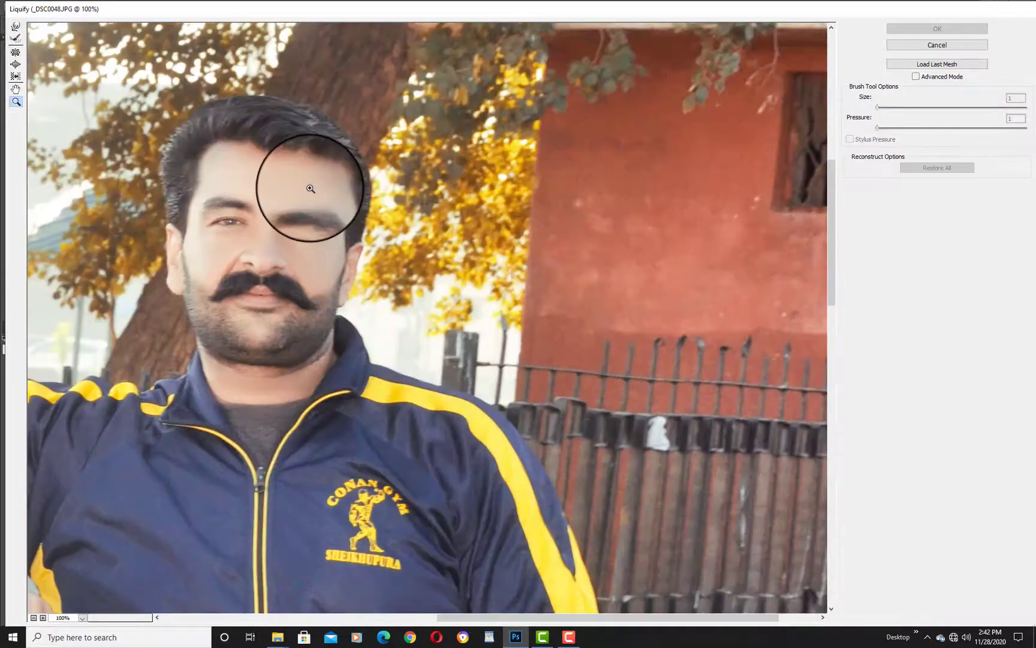
{"action": "left_click", "coordinate": [268, 113]}
{"action": "left_click", "coordinate": [16, 26]}
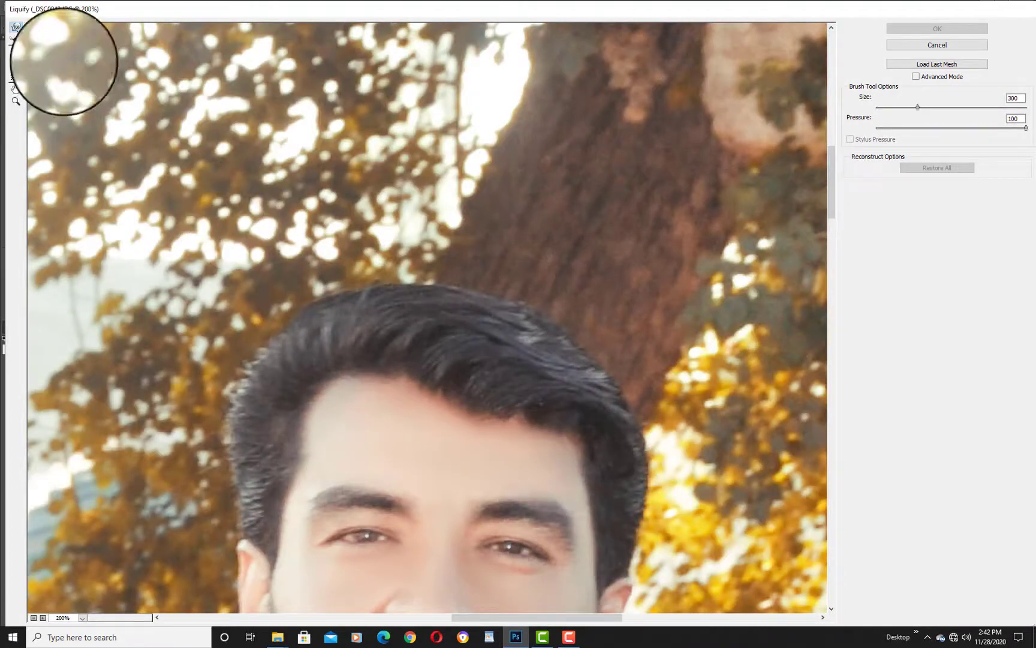
{"action": "key", "text": "bracketleft"}
{"action": "key", "text": "bracketleft"}
{"action": "key", "text": "bracketleft"}
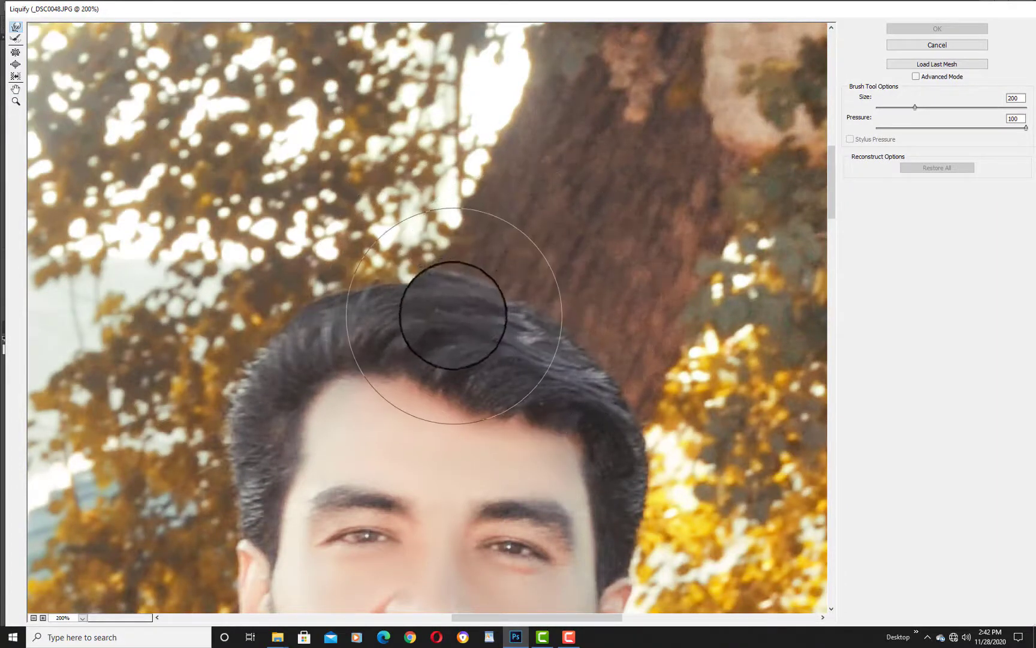
{"action": "mouse_move", "coordinate": [374, 303]}
{"action": "left_mouse_down"}
{"action": "mouse_move", "coordinate": [356, 282]}
{"action": "mouse_move", "coordinate": [305, 281]}
{"action": "left_mouse_up"}
{"action": "left_click_drag", "start_coordinate": [254, 311], "coordinate": [243, 303]}
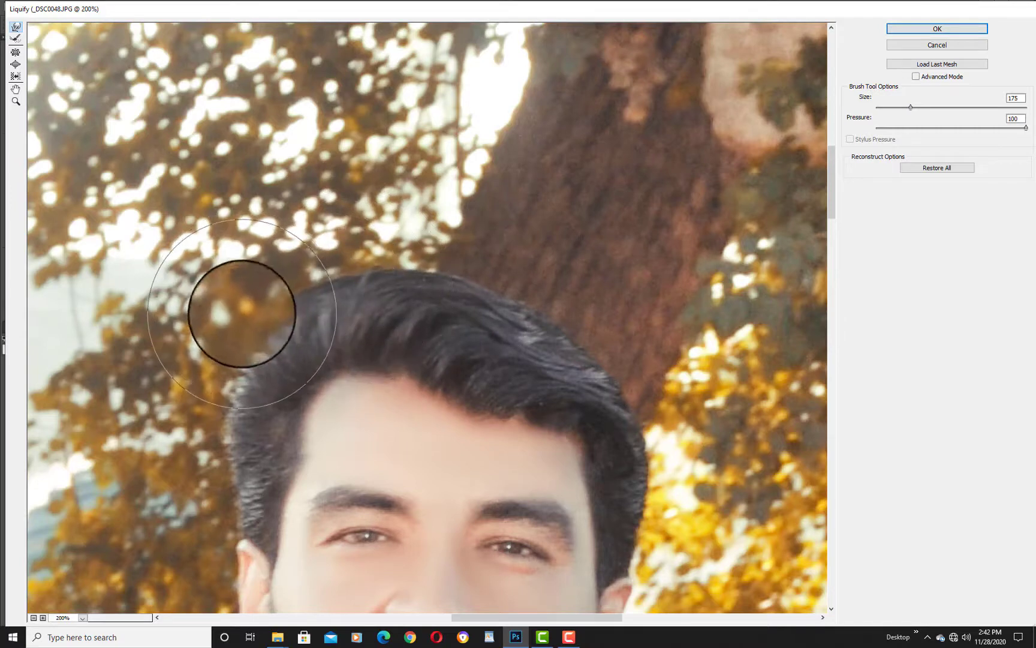
Warp the top and right side of the hair outward to add volume, undoing a misplaced stroke
{"action": "mouse_move", "coordinate": [496, 327]}
{"action": "left_mouse_down"}
{"action": "mouse_move", "coordinate": [526, 326]}
{"action": "mouse_move", "coordinate": [555, 339]}
{"action": "left_mouse_up"}
{"action": "key", "text": "ctrl+z"}
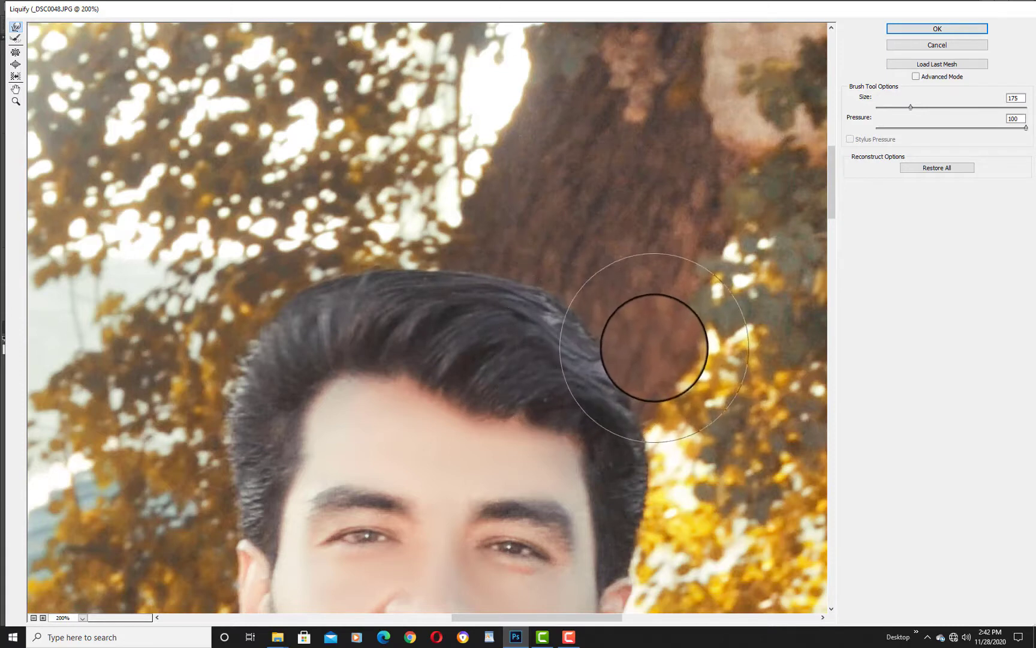
{"action": "left_click_drag", "start_coordinate": [612, 369], "coordinate": [629, 358]}
{"action": "left_click_drag", "start_coordinate": [515, 313], "coordinate": [519, 292]}
{"action": "mouse_move", "coordinate": [421, 288]}
{"action": "left_mouse_down"}
{"action": "mouse_move", "coordinate": [422, 278]}
{"action": "mouse_move", "coordinate": [459, 281]}
{"action": "left_mouse_up"}
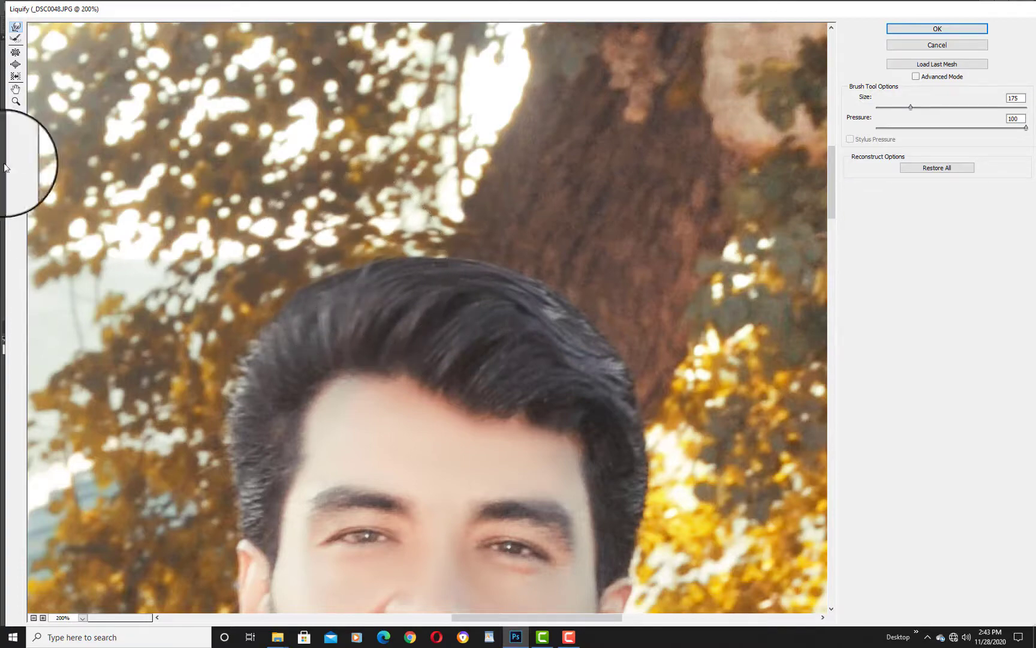
Review the reshaped hair against the whole head and upper body at 50% and 100% magnification
{"action": "left_click", "coordinate": [16, 101]}
{"action": "right_click", "coordinate": [257, 33]}
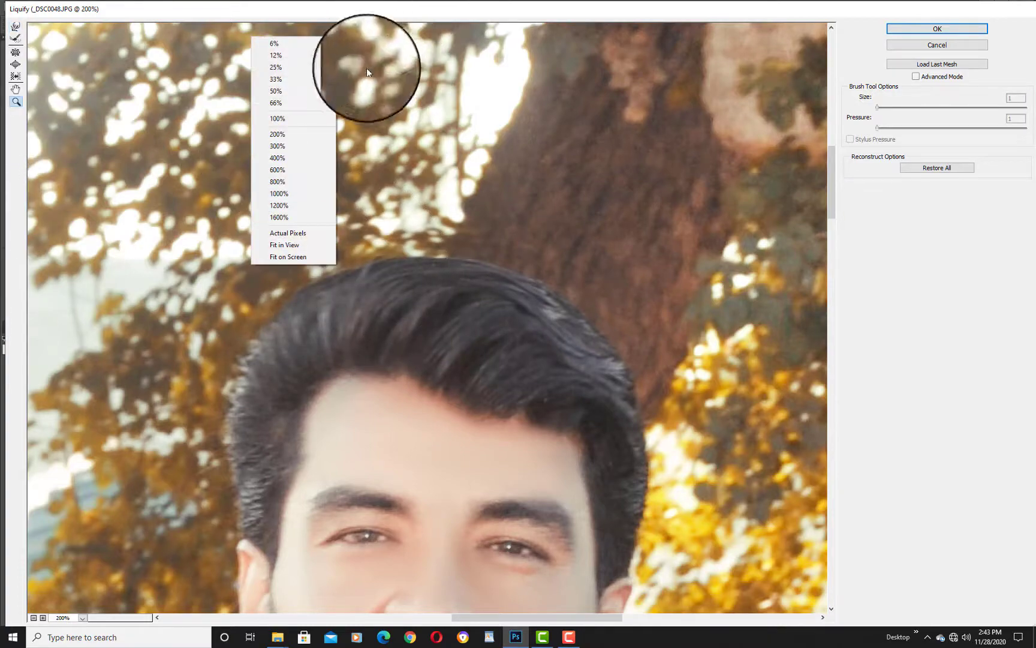
{"action": "left_click", "coordinate": [288, 52]}
{"action": "left_click", "coordinate": [475, 268]}
{"action": "left_click", "coordinate": [474, 181]}
{"action": "left_click", "coordinate": [491, 232]}
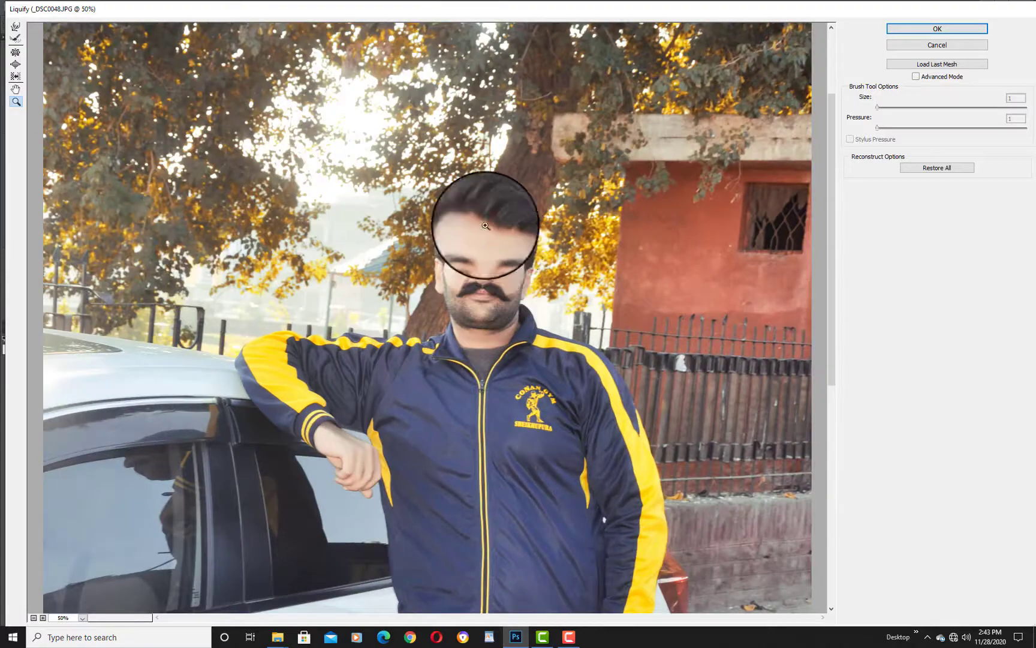
{"action": "left_click", "coordinate": [515, 180]}
{"action": "left_click", "coordinate": [390, 372]}
Refine the top outline of the hair with the Forward Warp brush, trying size 600 and reducing it to 175
{"action": "left_click", "coordinate": [16, 27]}
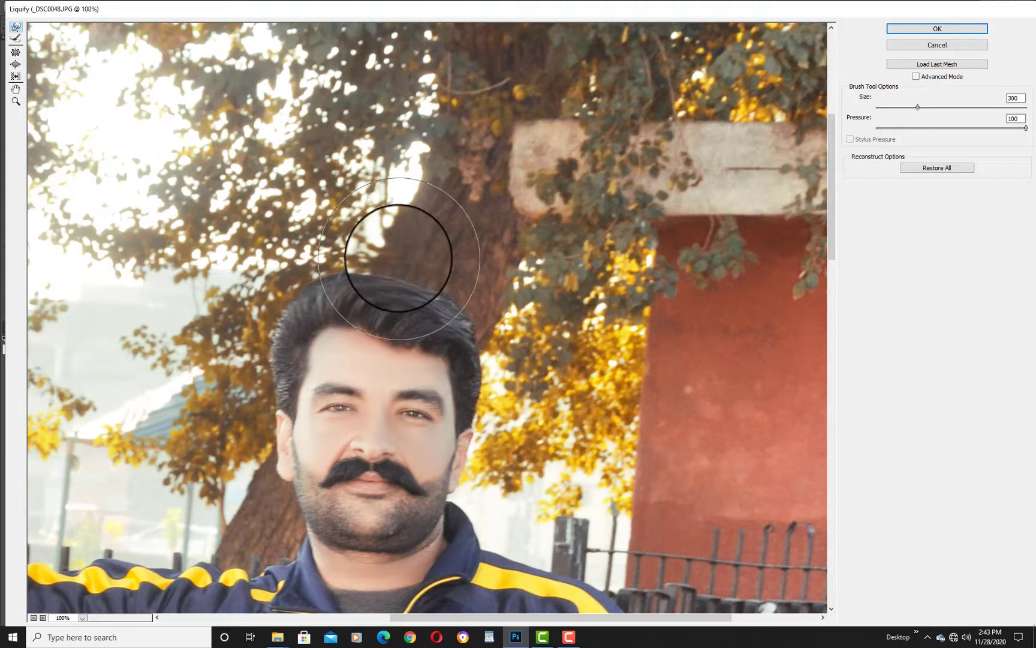
{"action": "key", "text": "bracketright"}
{"action": "key", "text": "bracketright"}
{"action": "key", "text": "bracketright"}
{"action": "key", "text": "bracketright"}
{"action": "key", "text": "bracketright"}
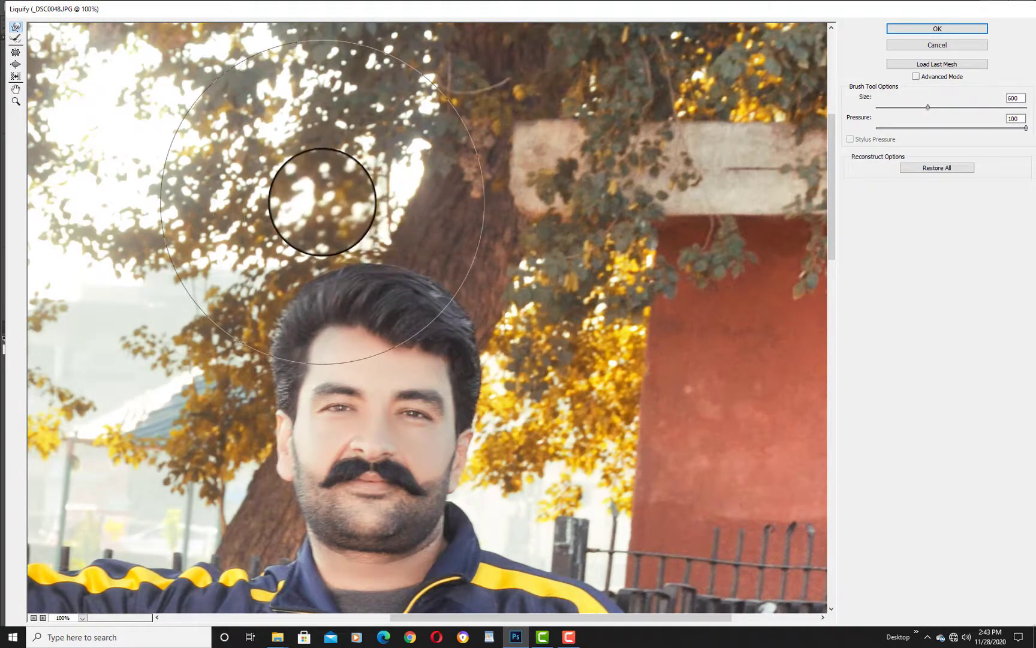
{"action": "key", "text": "bracketleft"}
{"action": "key", "text": "bracketleft"}
{"action": "key", "text": "bracketleft"}
{"action": "key", "text": "bracketleft"}
{"action": "key", "text": "bracketleft"}
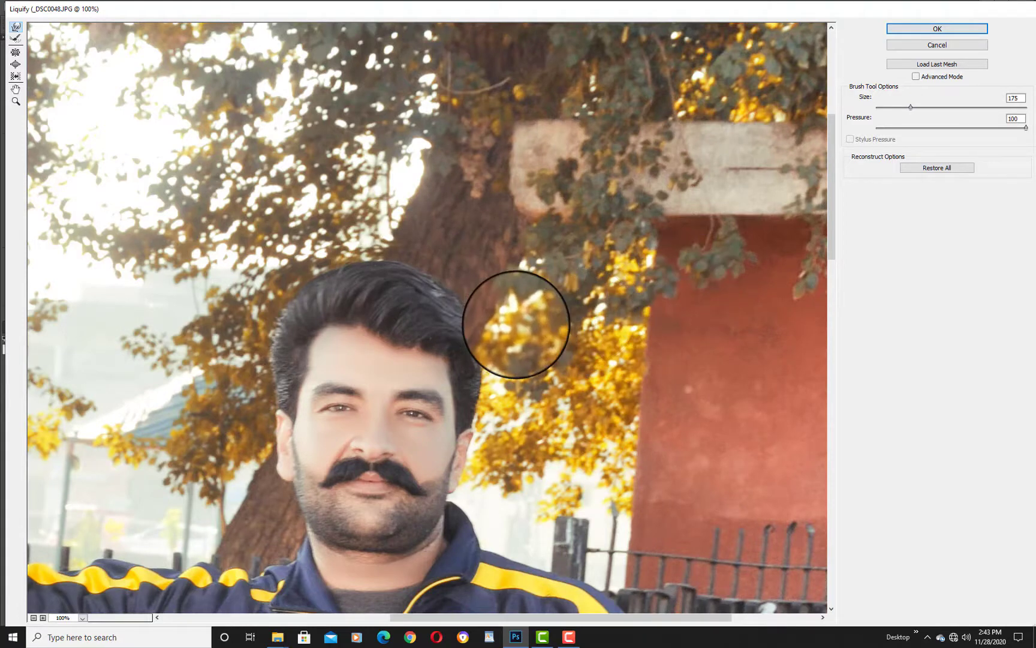
Reshape the mustache ends outward with the Forward Warp brush at size 70 and apply the Liquify changes
{"action": "key", "text": "bracketleft"}
{"action": "key", "text": "bracketleft"}
{"action": "key", "text": "bracketleft"}
{"action": "key", "text": "bracketleft"}
{"action": "key", "text": "bracketleft"}
{"action": "key", "text": "bracketleft"}
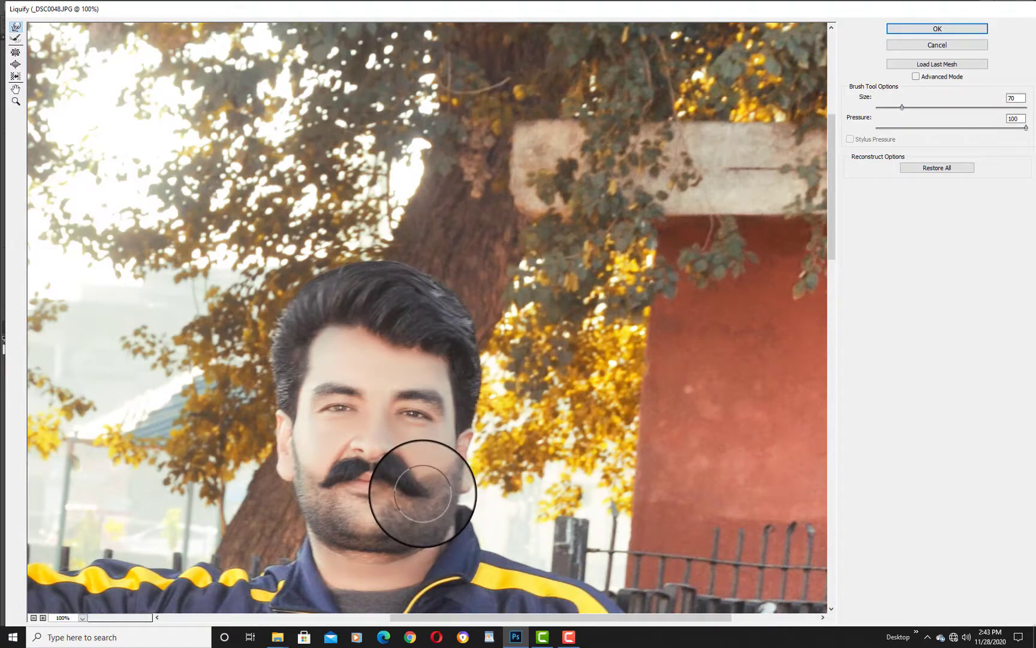
{"action": "mouse_move", "coordinate": [429, 495]}
{"action": "left_mouse_down"}
{"action": "mouse_move", "coordinate": [312, 493]}
{"action": "mouse_move", "coordinate": [388, 497]}
{"action": "mouse_move", "coordinate": [362, 502]}
{"action": "left_mouse_up"}
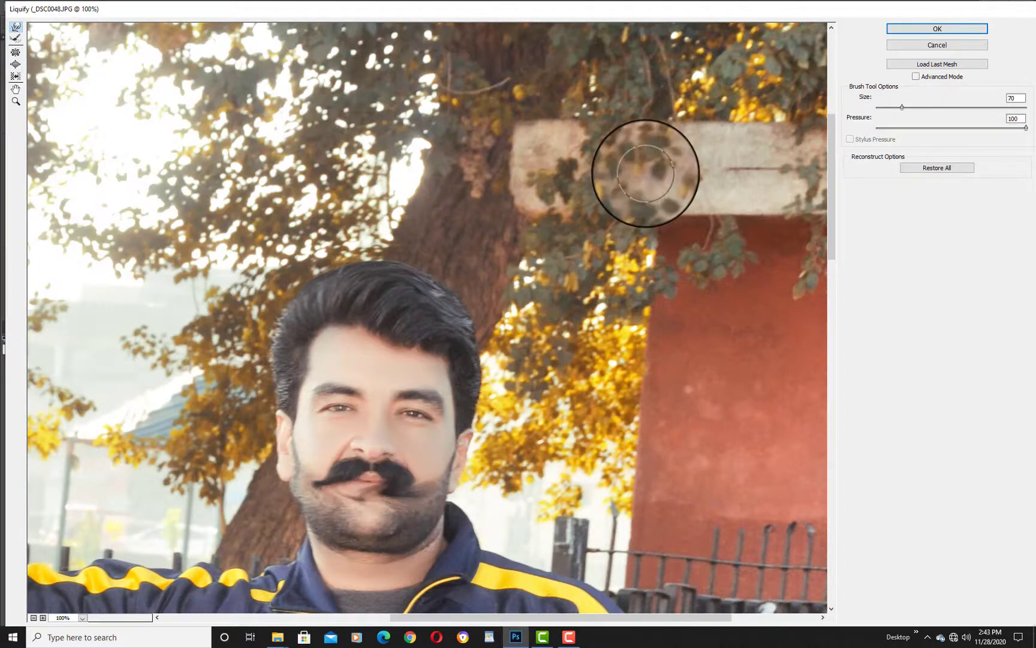
{"action": "left_click", "coordinate": [928, 28]}
Reopen the portrait in Liquify with the head at 100% magnification and the Forward Warp tool active
{"action": "left_click", "coordinate": [172, 8]}
{"action": "left_click", "coordinate": [211, 88]}
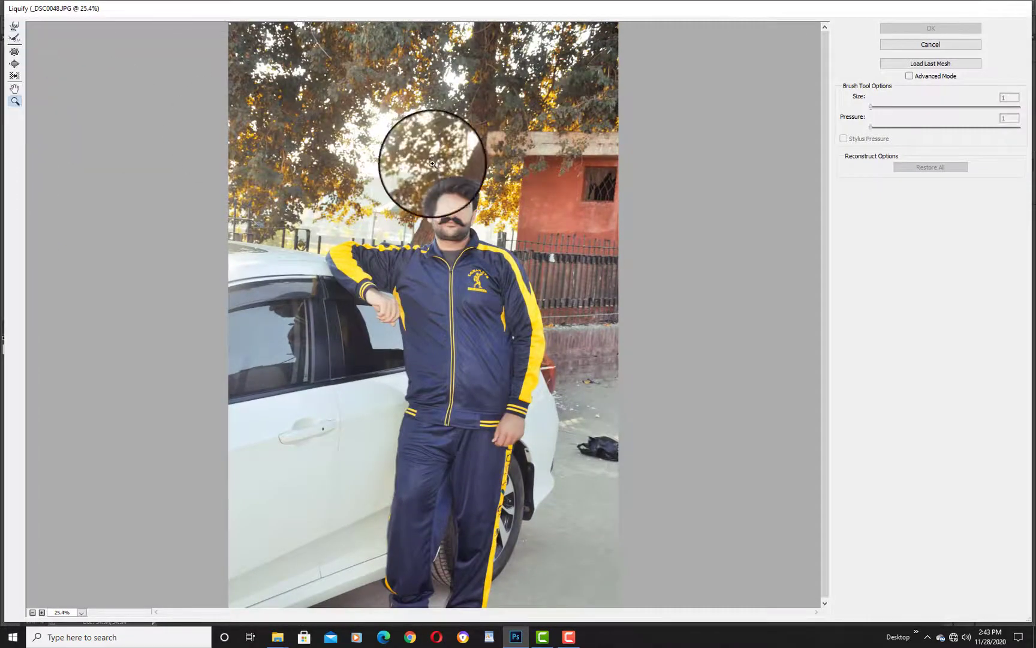
{"action": "left_click", "coordinate": [462, 237]}
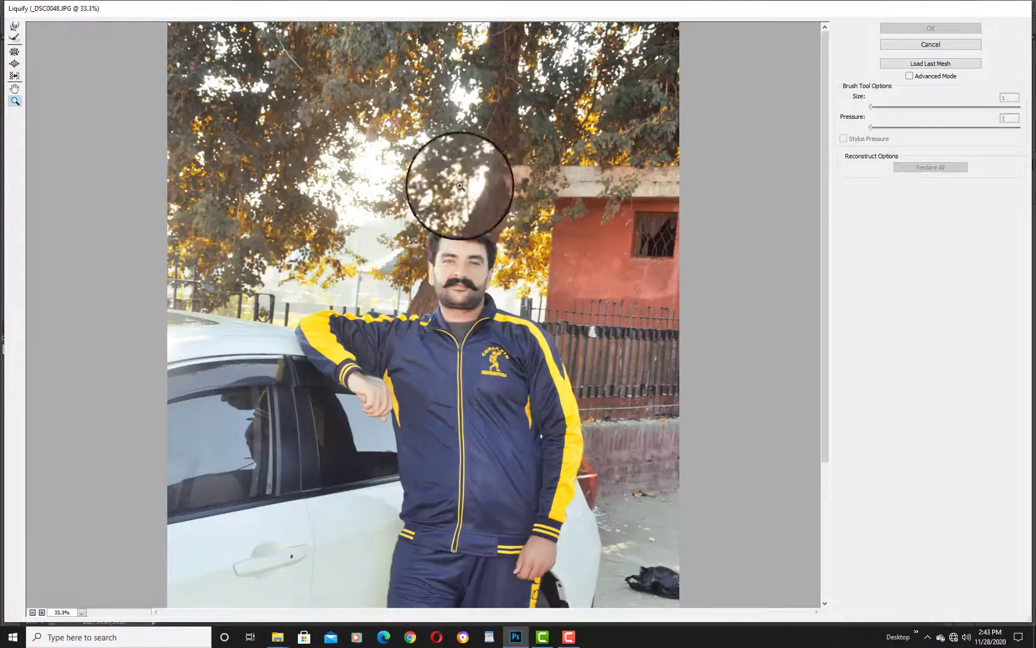
{"action": "left_click", "coordinate": [511, 354]}
{"action": "left_click", "coordinate": [491, 333]}
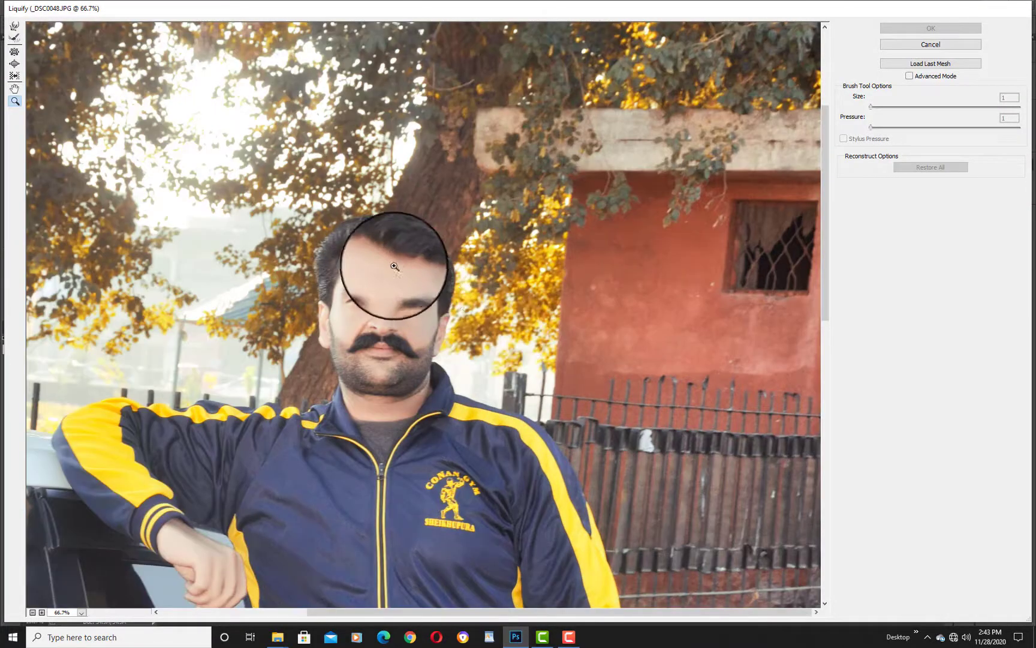
{"action": "left_click", "coordinate": [381, 266]}
{"action": "left_click", "coordinate": [15, 27]}
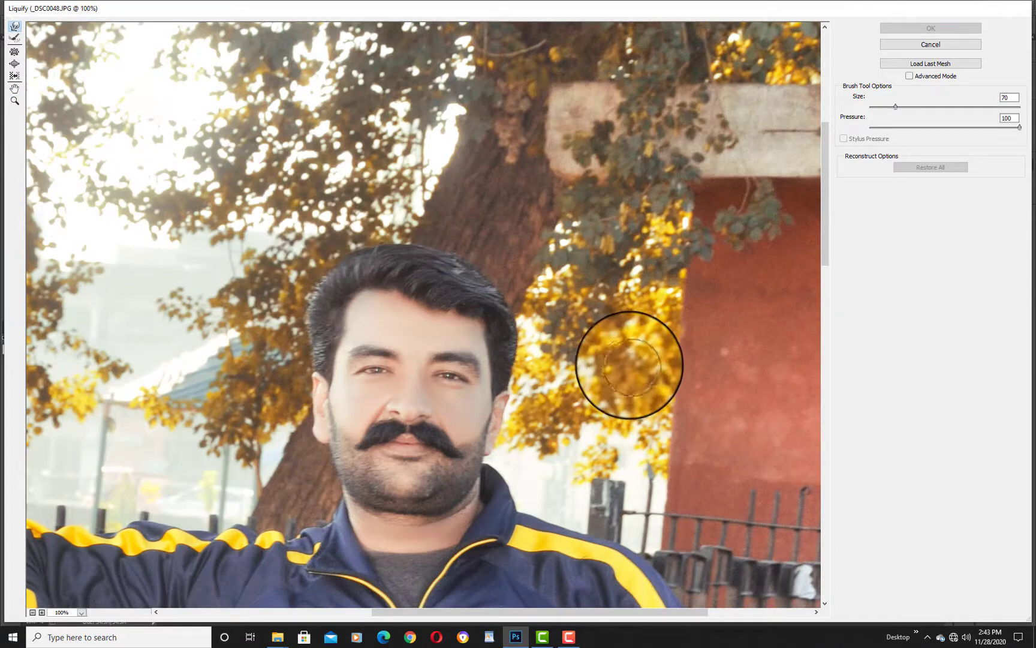
Warp the top of the hair upward for more height, enlarging the Forward Warp brush to 250
{"action": "key", "text": "bracketright"}
{"action": "key", "text": "bracketright"}
{"action": "key", "text": "bracketright"}
{"action": "key", "text": "bracketright"}
{"action": "key", "text": "bracketright"}
{"action": "mouse_move", "coordinate": [353, 246]}
{"action": "left_mouse_down"}
{"action": "mouse_move", "coordinate": [353, 257]}
{"action": "mouse_move", "coordinate": [320, 258]}
{"action": "mouse_move", "coordinate": [323, 271]}
{"action": "mouse_move", "coordinate": [388, 254]}
{"action": "mouse_move", "coordinate": [393, 240]}
{"action": "mouse_move", "coordinate": [408, 257]}
{"action": "mouse_move", "coordinate": [442, 243]}
{"action": "mouse_move", "coordinate": [460, 273]}
{"action": "mouse_move", "coordinate": [478, 271]}
{"action": "mouse_move", "coordinate": [443, 243]}
{"action": "left_mouse_up"}
{"action": "key", "text": "bracketright"}
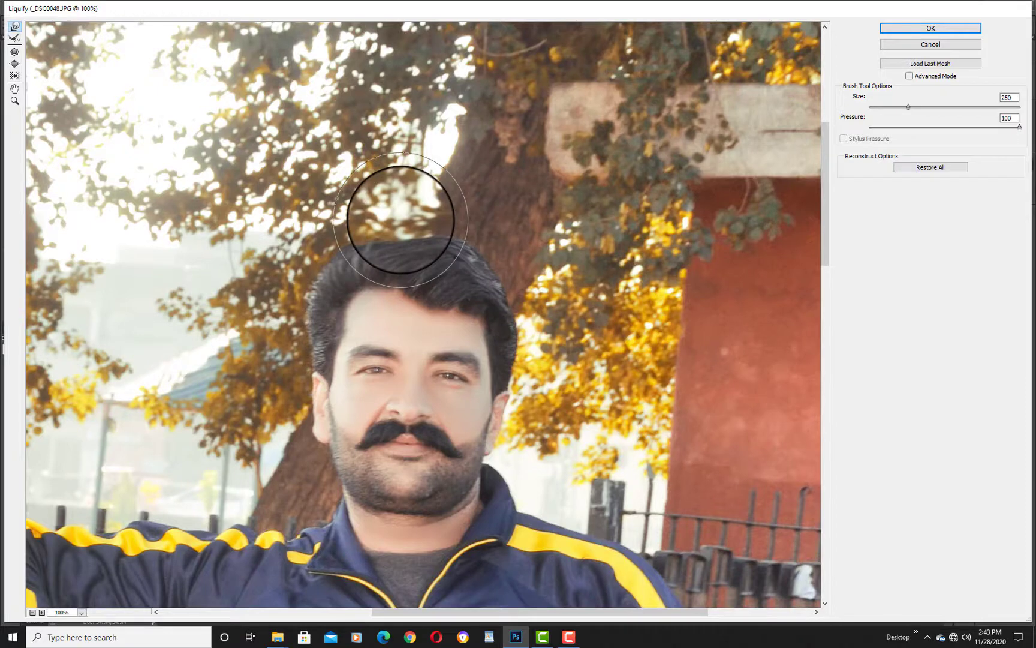
{"action": "mouse_move", "coordinate": [386, 214]}
{"action": "left_mouse_down"}
{"action": "mouse_move", "coordinate": [305, 241]}
{"action": "mouse_move", "coordinate": [315, 248]}
{"action": "left_mouse_up"}
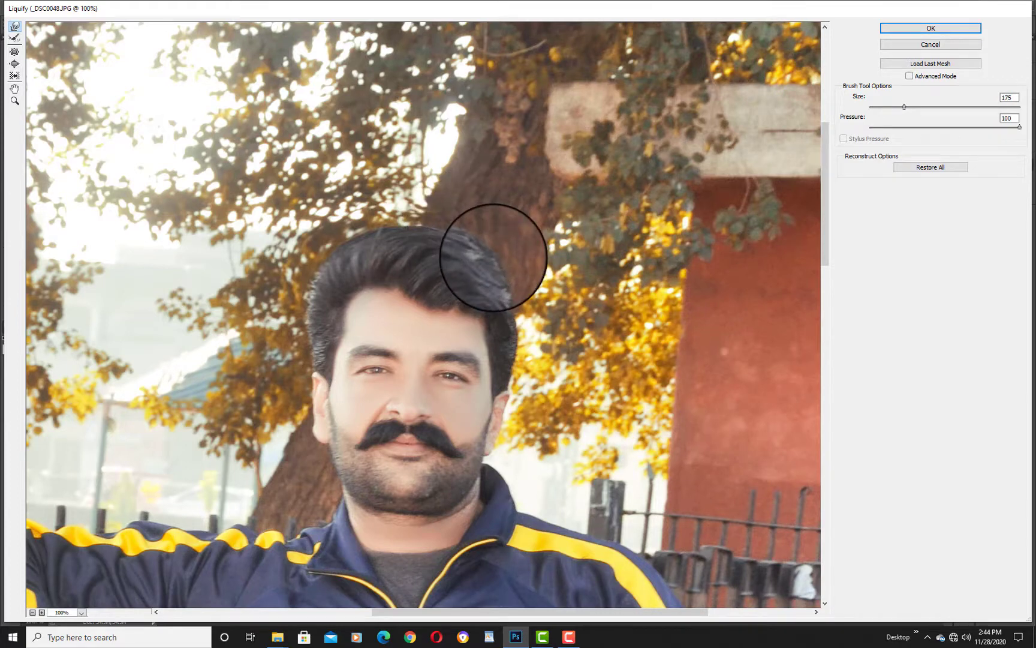
Smooth the top and side contours of the raised hair with the Forward Warp brush at sizes 175 and 200
{"action": "mouse_move", "coordinate": [492, 262]}
{"action": "left_mouse_down"}
{"action": "mouse_move", "coordinate": [523, 297]}
{"action": "mouse_move", "coordinate": [515, 282]}
{"action": "mouse_move", "coordinate": [527, 273]}
{"action": "mouse_move", "coordinate": [495, 264]}
{"action": "left_mouse_up"}
{"action": "key", "text": "bracketleft"}
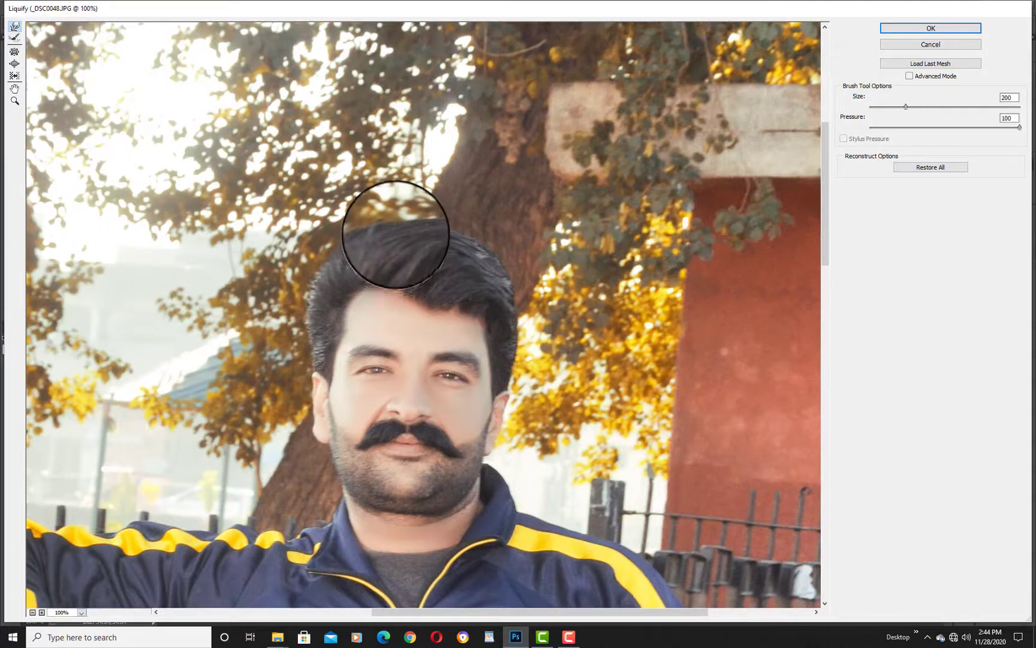
{"action": "mouse_move", "coordinate": [391, 238]}
{"action": "left_mouse_down"}
{"action": "mouse_move", "coordinate": [340, 243]}
{"action": "mouse_move", "coordinate": [320, 256]}
{"action": "left_mouse_up"}
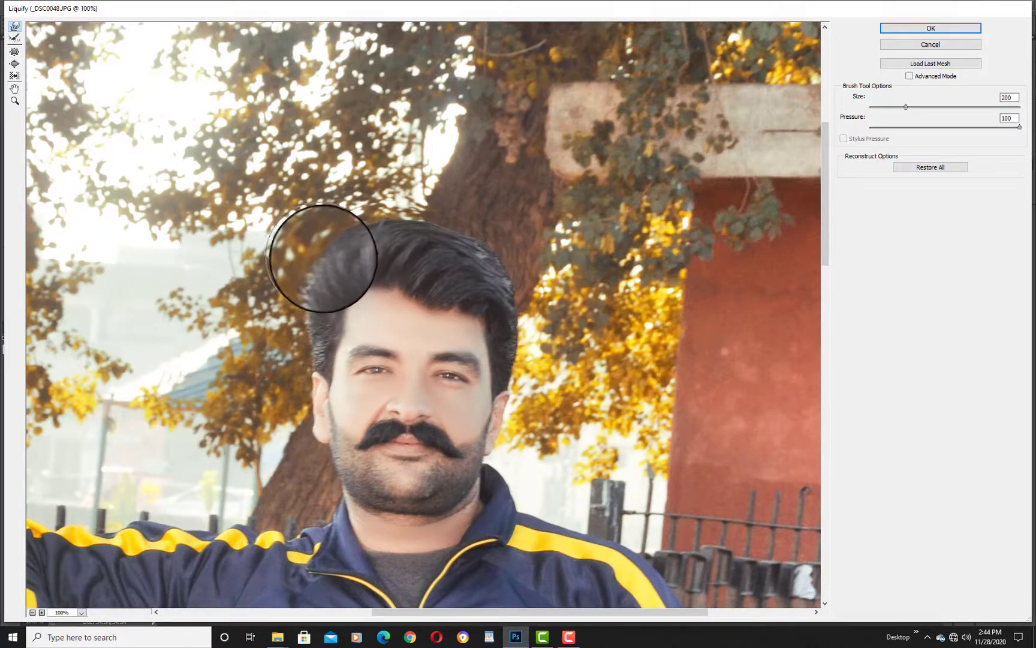
{"action": "key", "text": "bracketright"}
{"action": "key", "text": "bracketleft"}
{"action": "key", "text": "bracketleft"}
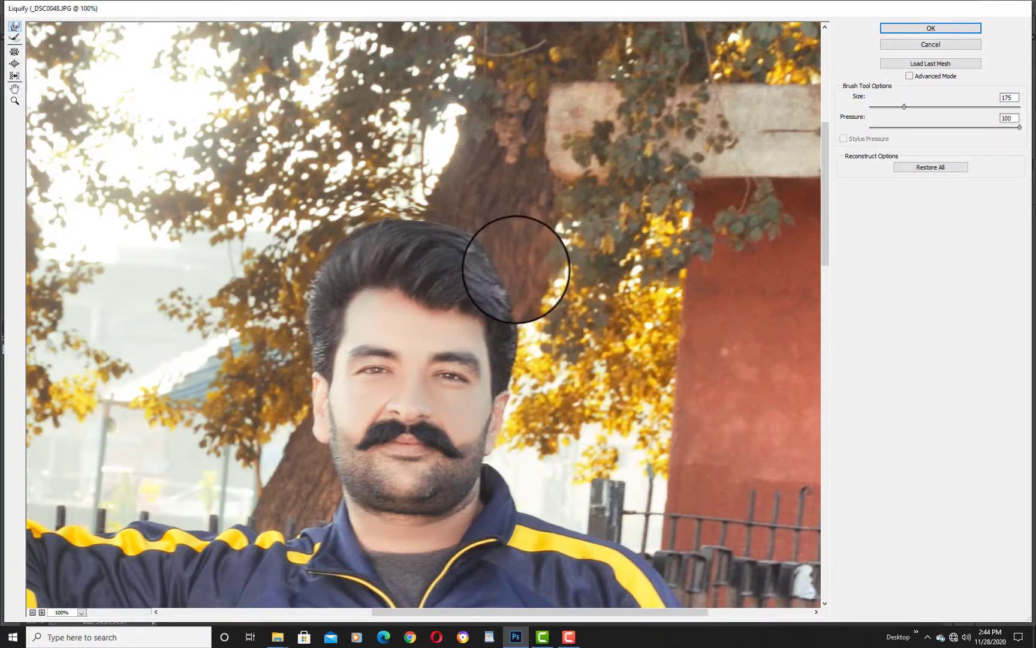
Try a warp stroke on the upper hair at brush size 150, undo it, and apply the Liquify changes
{"action": "key", "text": "bracketleft"}
{"action": "left_click_drag", "start_coordinate": [433, 265], "coordinate": [414, 240]}
{"action": "key", "text": "ctrl+z"}
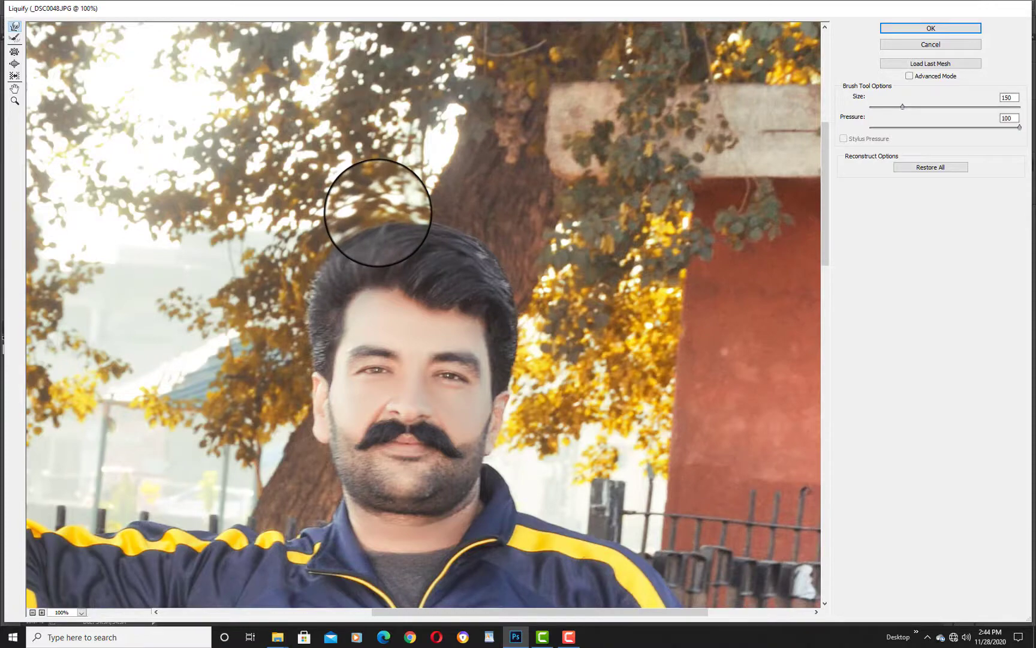
{"action": "left_click", "coordinate": [930, 28]}
{"action": "left_click", "coordinate": [526, 221]}
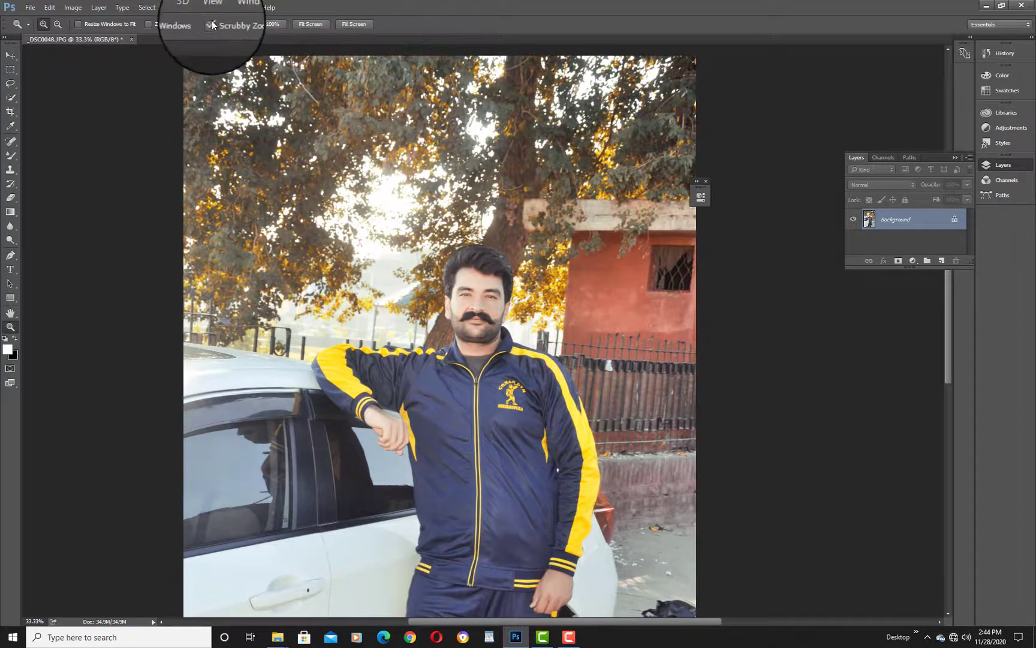
{"action": "left_click", "coordinate": [173, 7]}
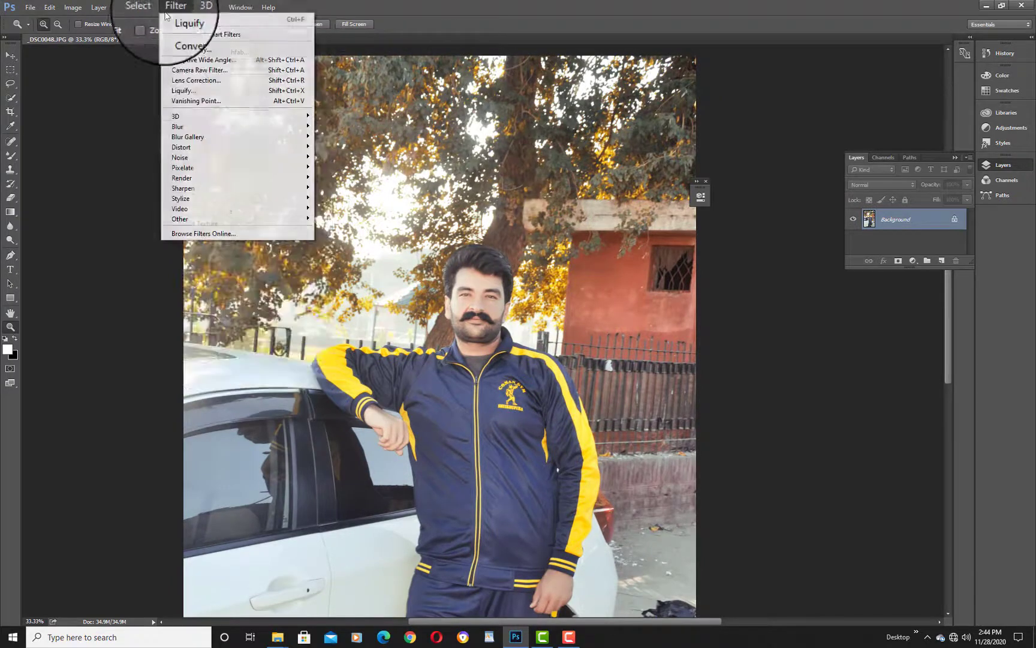
{"action": "left_click", "coordinate": [204, 89]}
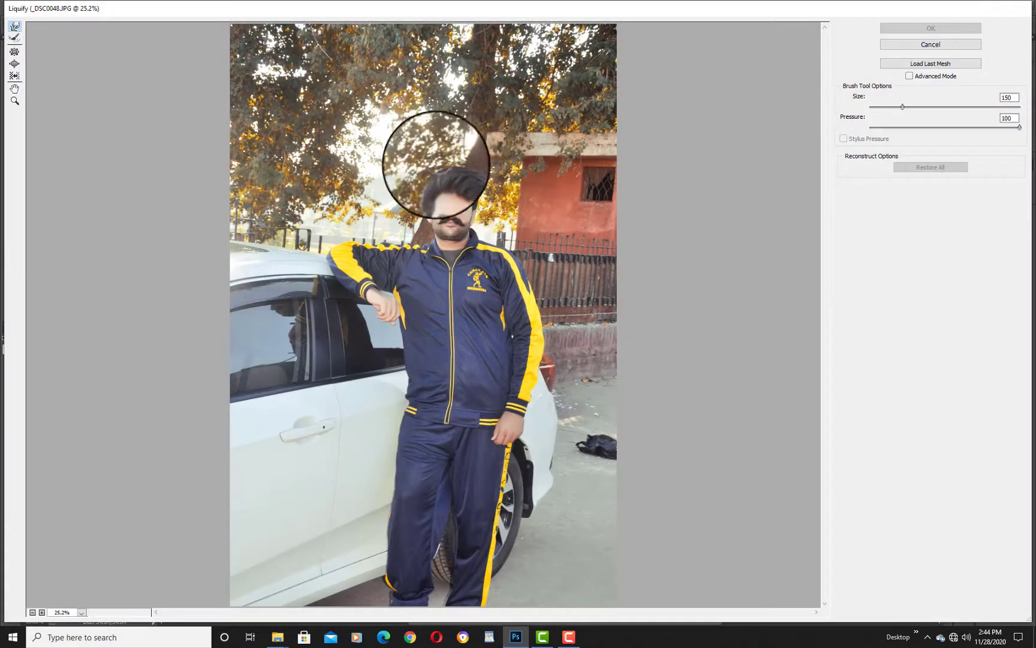
{"action": "key", "text": "bracketright"}
{"action": "key", "text": "bracketright"}
{"action": "key", "text": "bracketright"}
{"action": "key", "text": "bracketleft"}
{"action": "key", "text": "bracketleft"}
{"action": "key", "text": "bracketleft"}
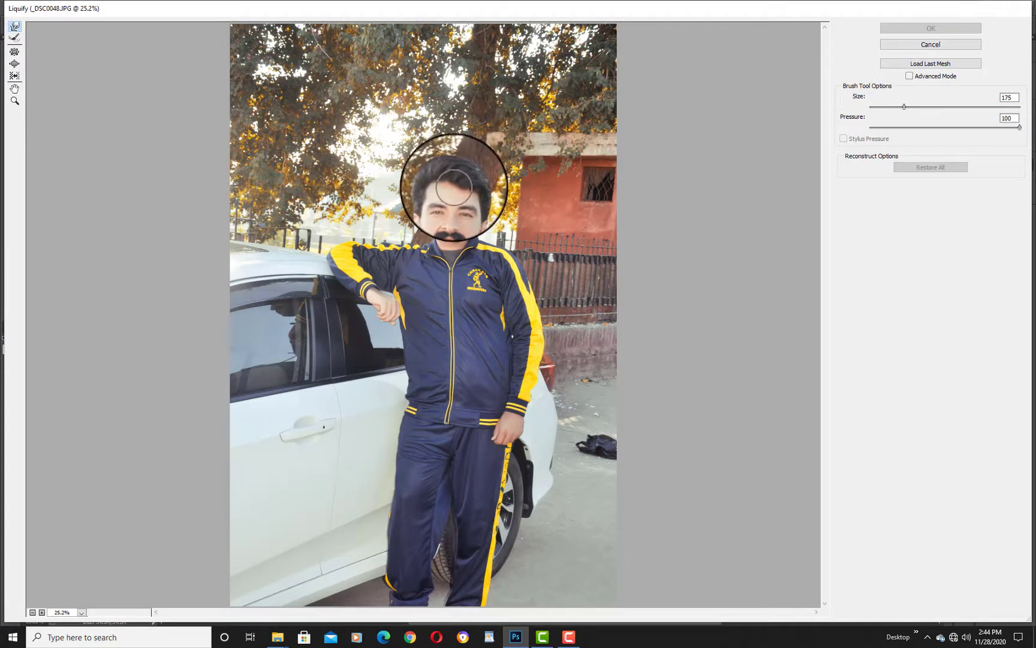
{"action": "left_click_drag", "start_coordinate": [454, 186], "coordinate": [460, 190]}
{"action": "key", "text": "bracketright"}
{"action": "key", "text": "bracketright"}
{"action": "key", "text": "bracketright"}
{"action": "key", "text": "bracketright"}
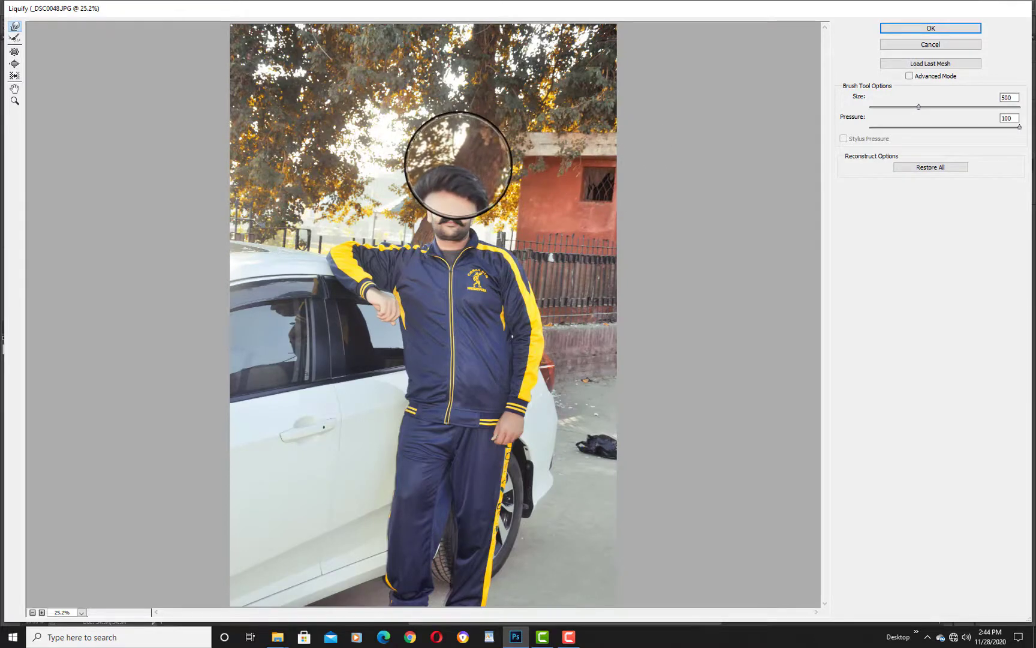
{"action": "mouse_move", "coordinate": [473, 165]}
{"action": "left_mouse_down"}
{"action": "mouse_move", "coordinate": [453, 145]}
{"action": "mouse_move", "coordinate": [441, 151]}
{"action": "left_mouse_up"}
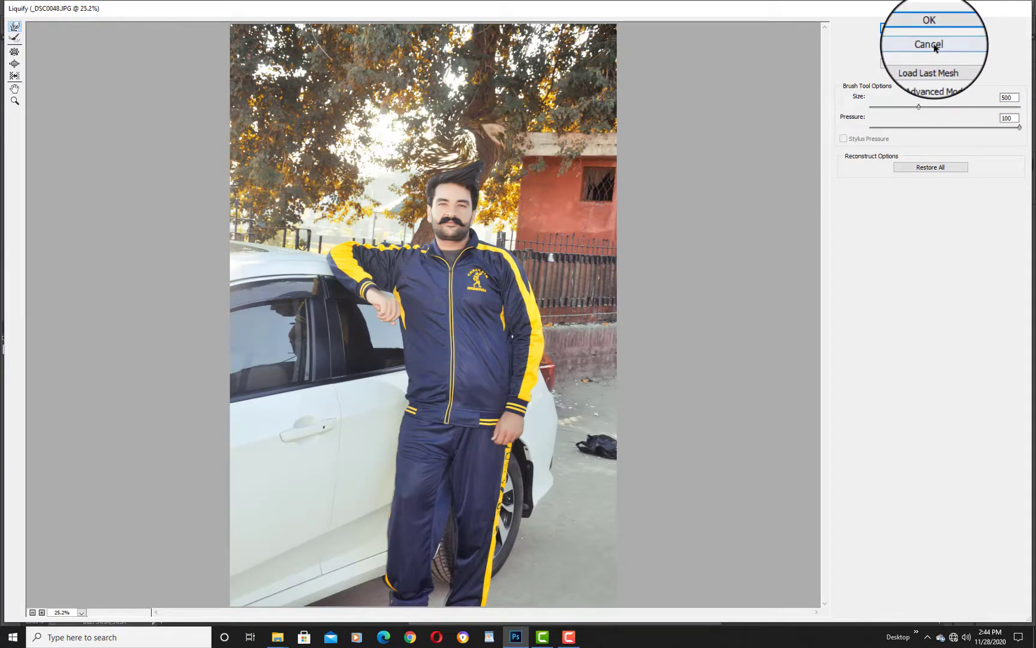
{"action": "left_click", "coordinate": [931, 28]}
Retouch the top of the hair in a new Liquify session with brush sizes 200 to 600 and apply the changes
{"action": "left_click", "coordinate": [172, 7]}
{"action": "left_click", "coordinate": [204, 90]}
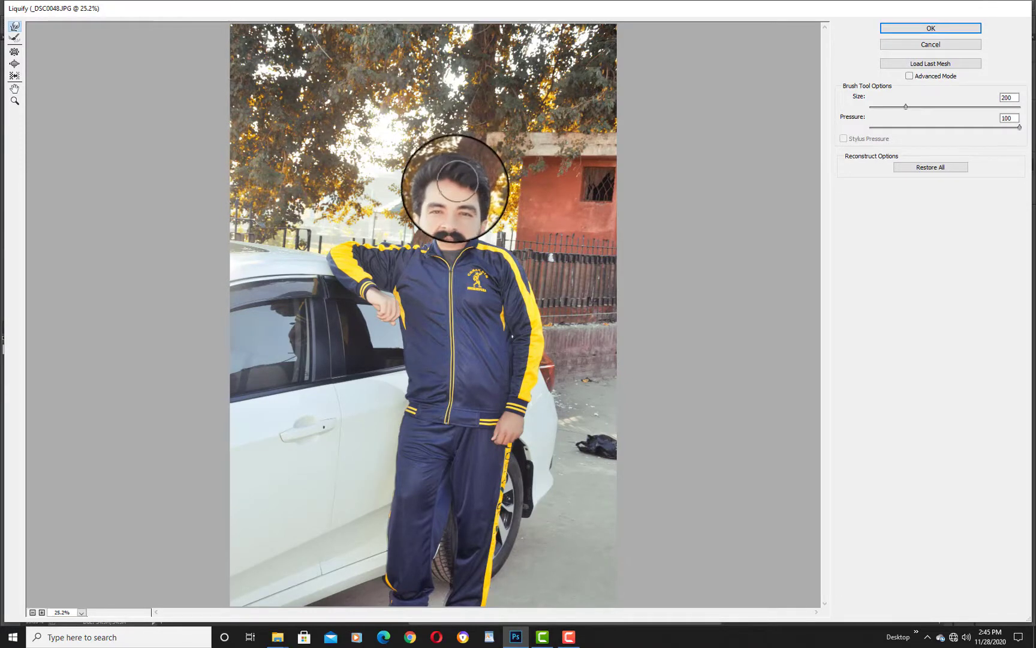
{"action": "key", "text": "]"}
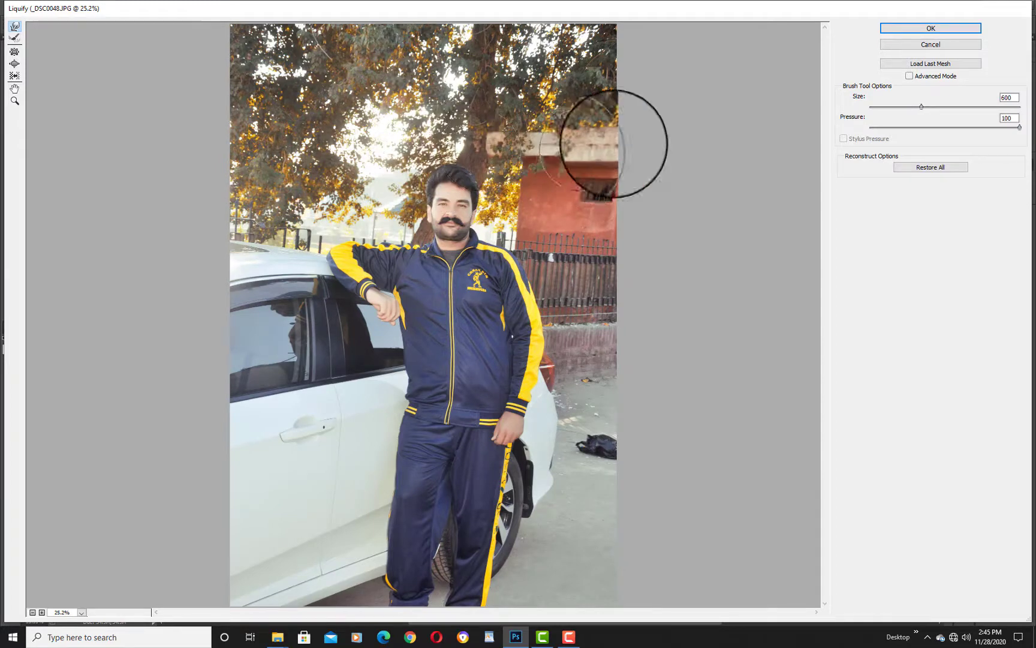
{"action": "left_click", "coordinate": [931, 28]}
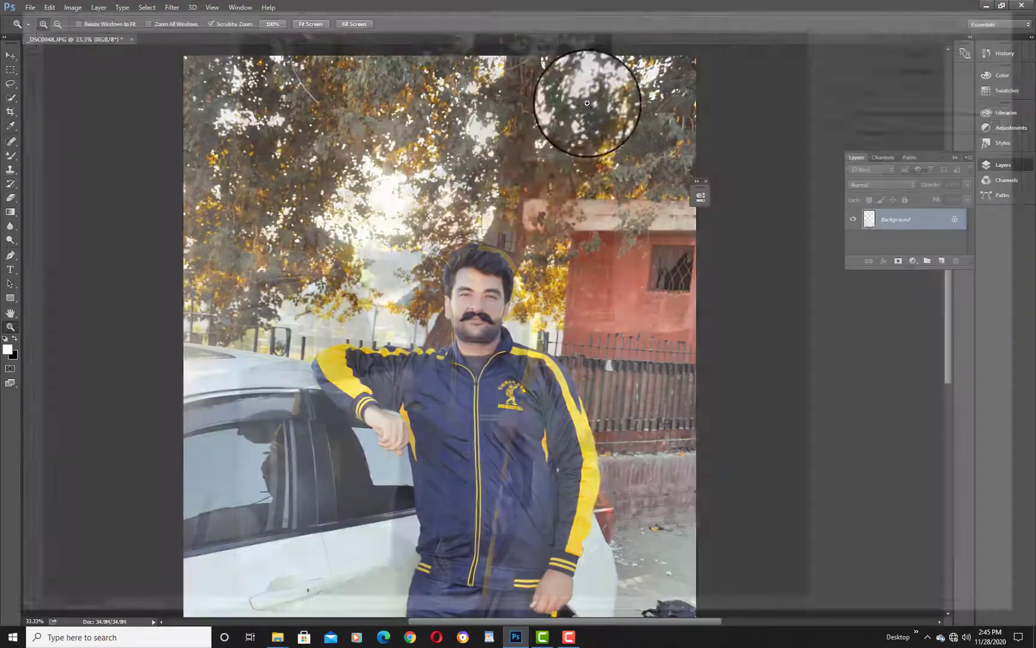
{"action": "right_click", "coordinate": [499, 143]}
{"action": "left_click", "coordinate": [555, 218]}
{"action": "right_click", "coordinate": [508, 170]}
{"action": "left_click", "coordinate": [567, 239]}
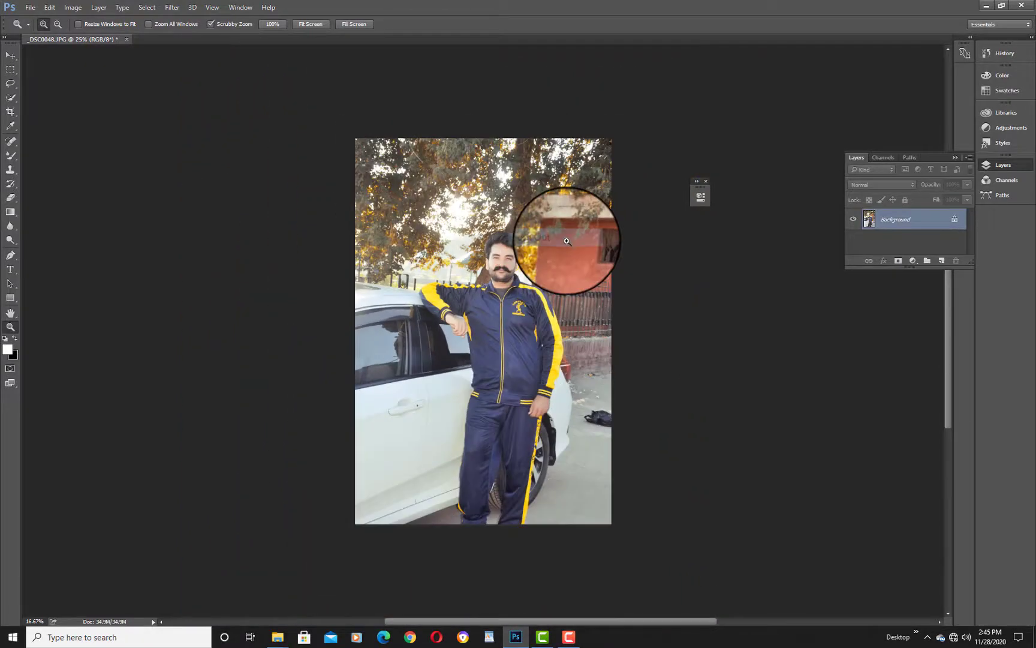
{"action": "left_click", "coordinate": [568, 637]}
{"action": "left_click", "coordinate": [982, 590]}
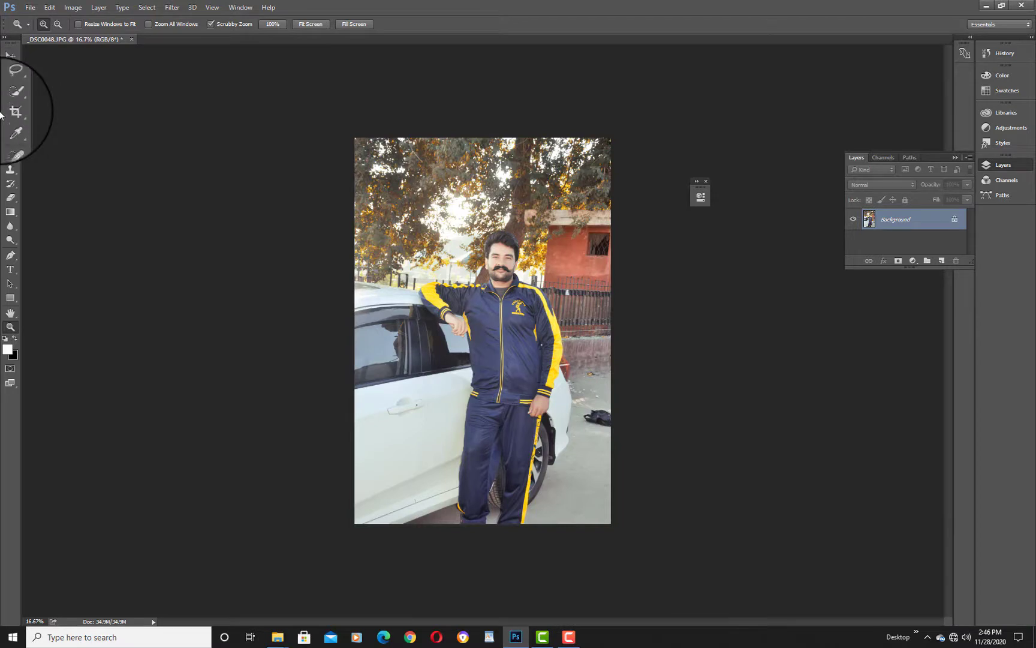
{"action": "left_click", "coordinate": [10, 69]}
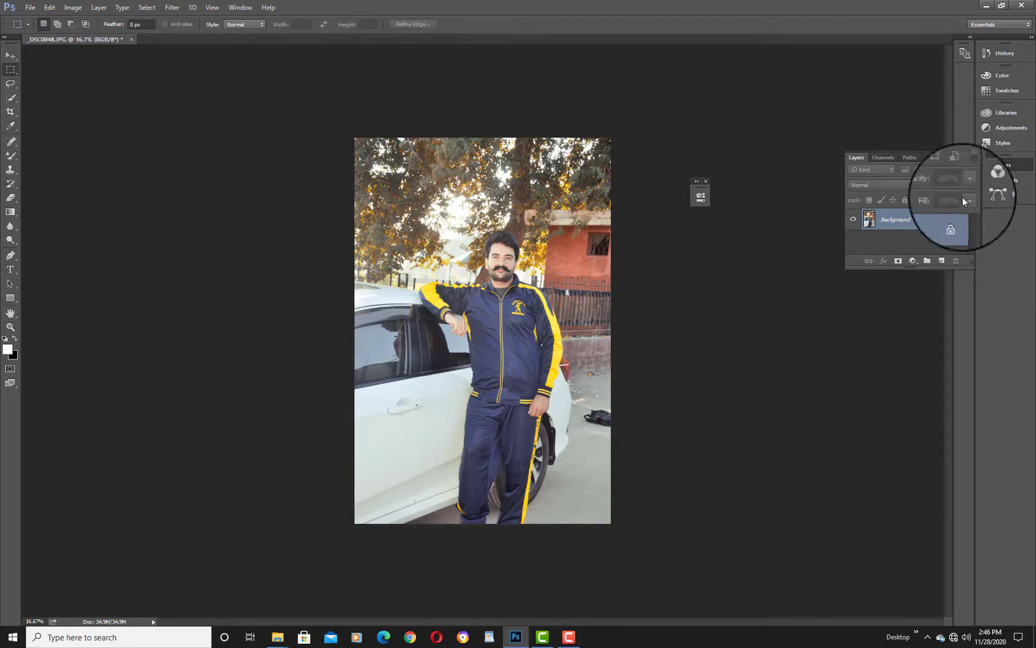
{"action": "left_click", "coordinate": [167, 9]}
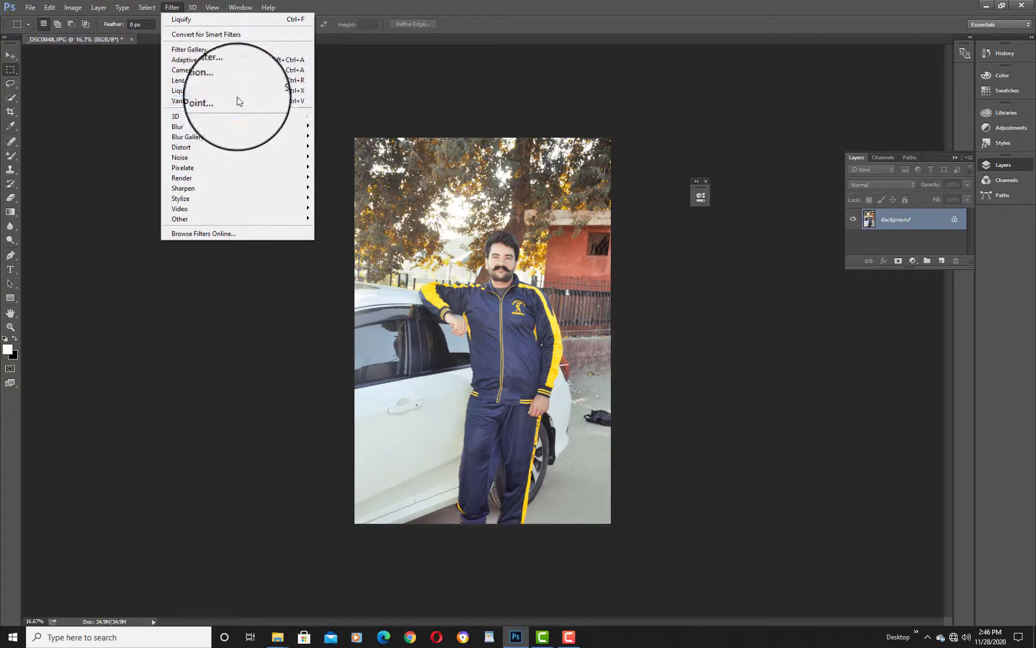
{"action": "mouse_move", "coordinate": [251, 225]}
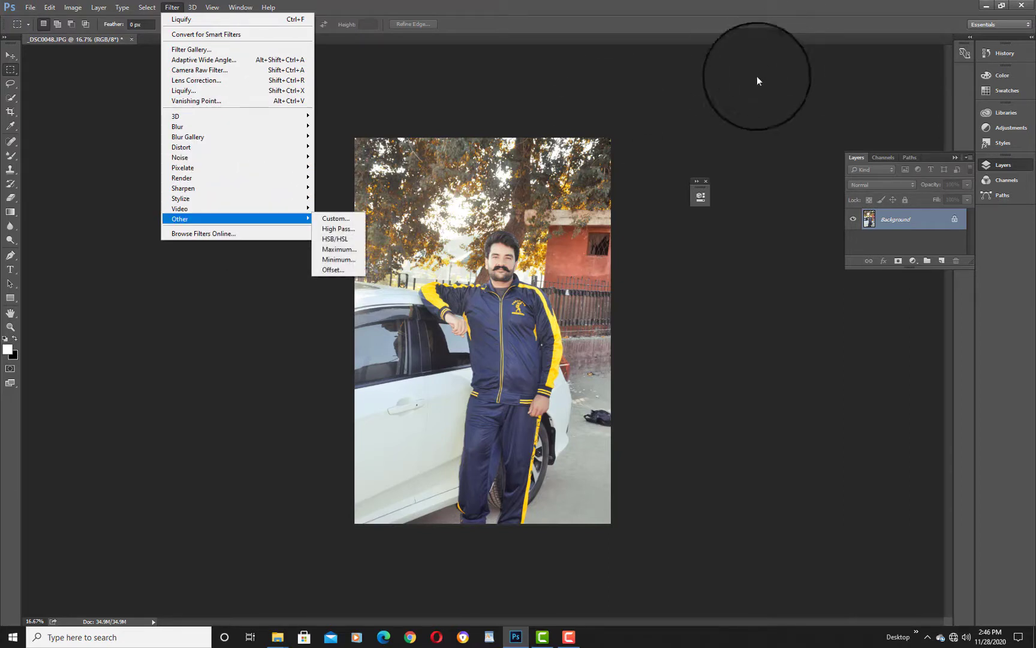
{"action": "left_click", "coordinate": [1007, 222]}
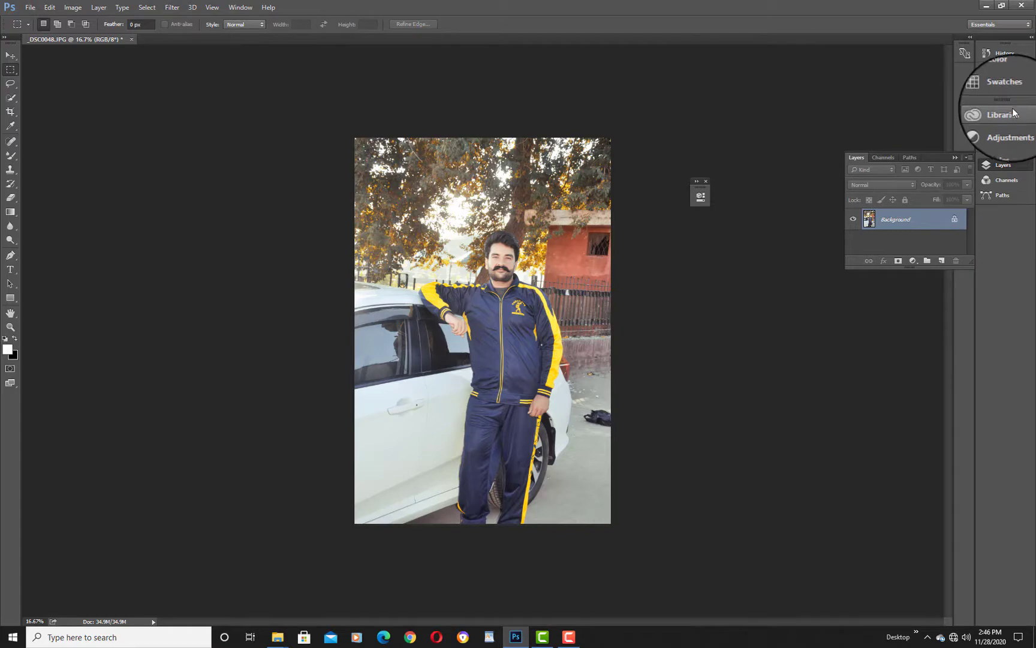
Duplicate the Background layer and convert the copy to a smart object
{"action": "left_click_drag", "start_coordinate": [912, 219], "coordinate": [942, 261]}
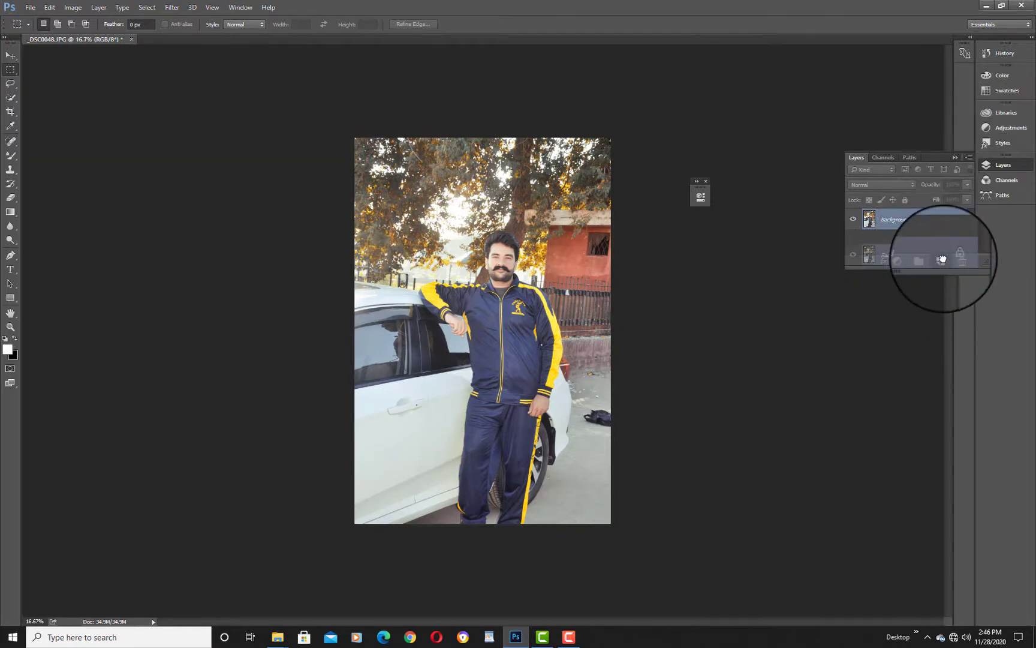
{"action": "right_click", "coordinate": [910, 220]}
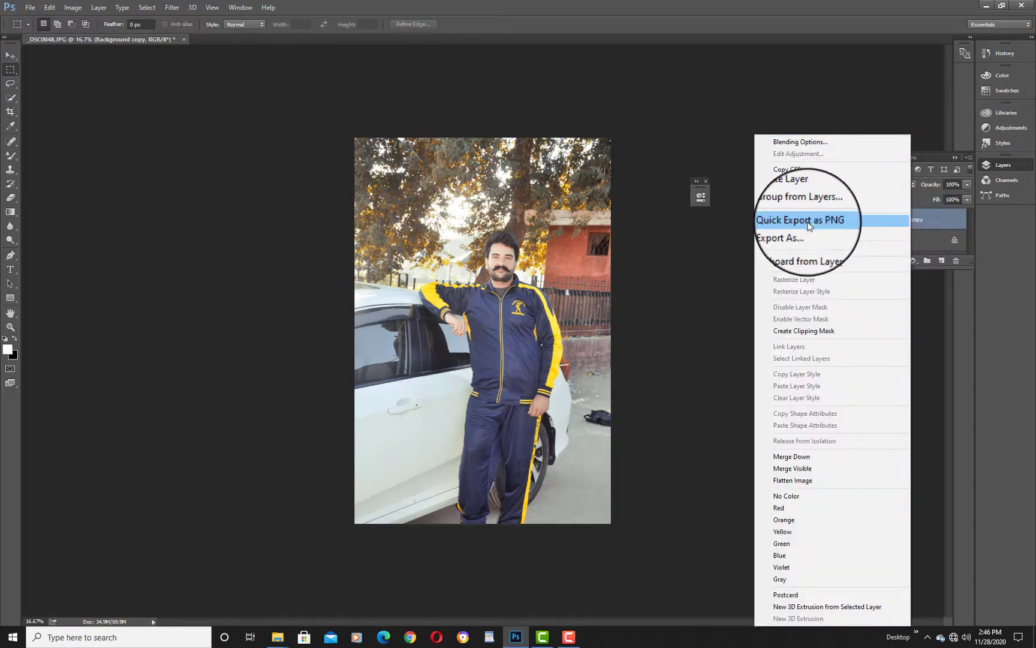
{"action": "left_click", "coordinate": [810, 268]}
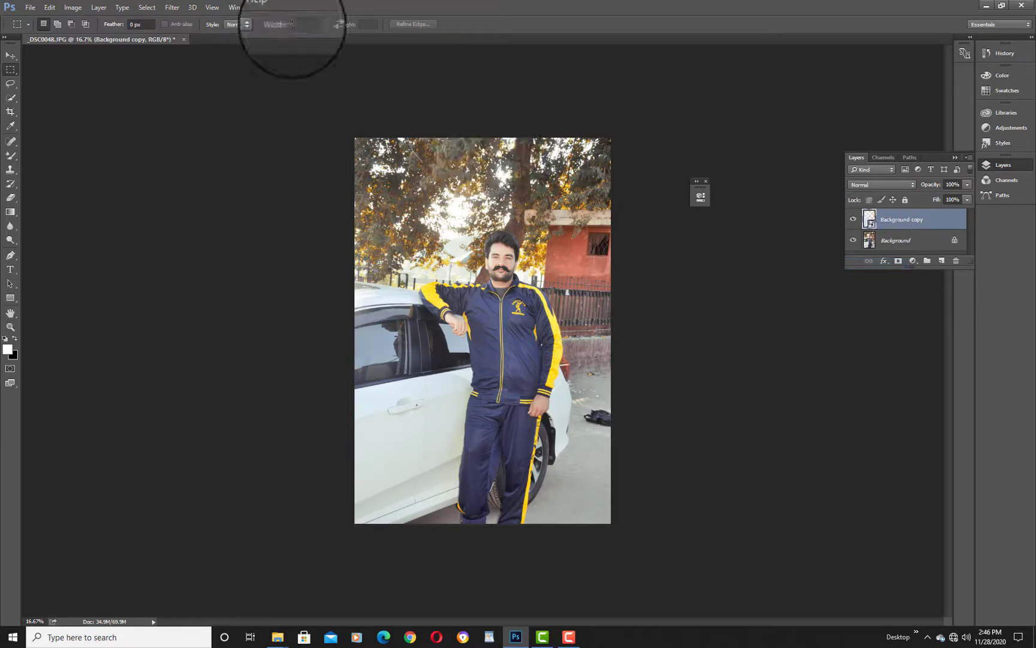
Apply a High Pass filter with a radius of 7.4 pixels to the Background copy layer
{"action": "left_click", "coordinate": [172, 7]}
{"action": "mouse_move", "coordinate": [253, 224]}
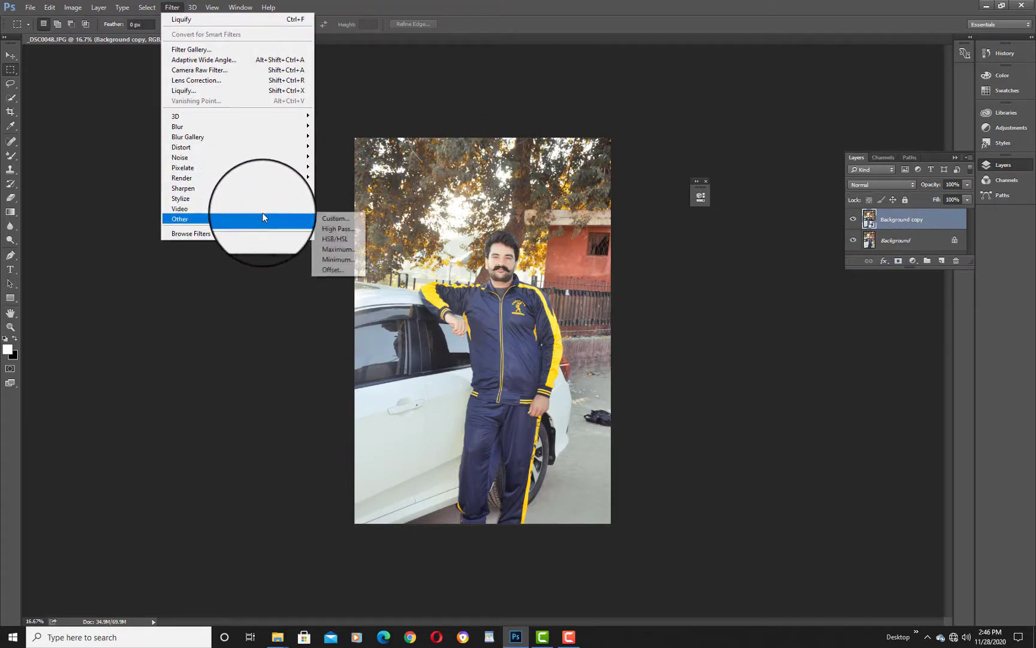
{"action": "left_click", "coordinate": [338, 229]}
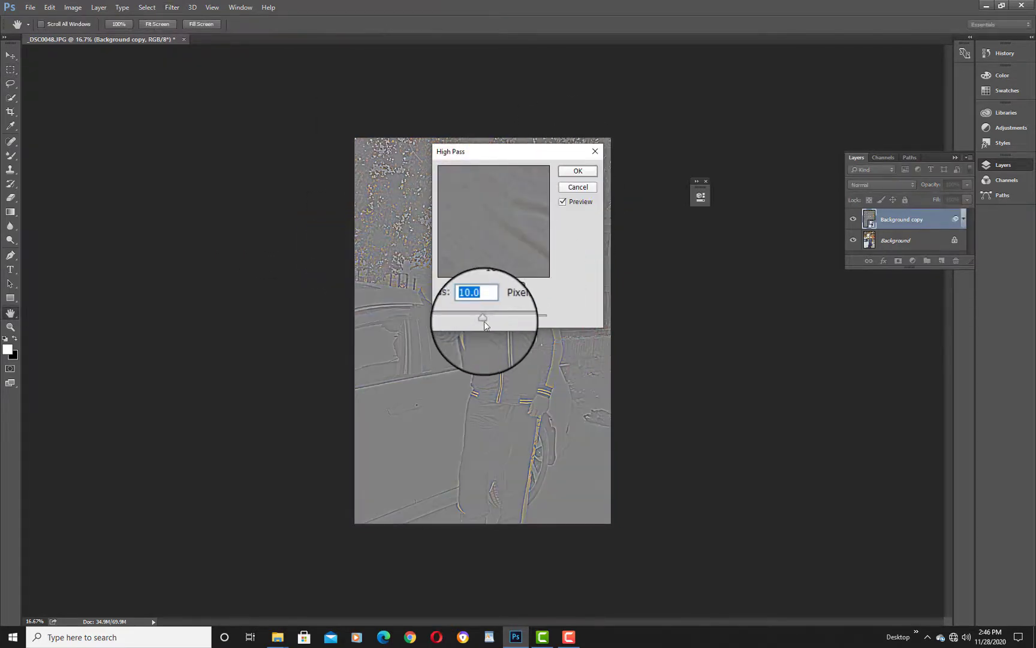
{"action": "left_click_drag", "start_coordinate": [481, 322], "coordinate": [476, 326]}
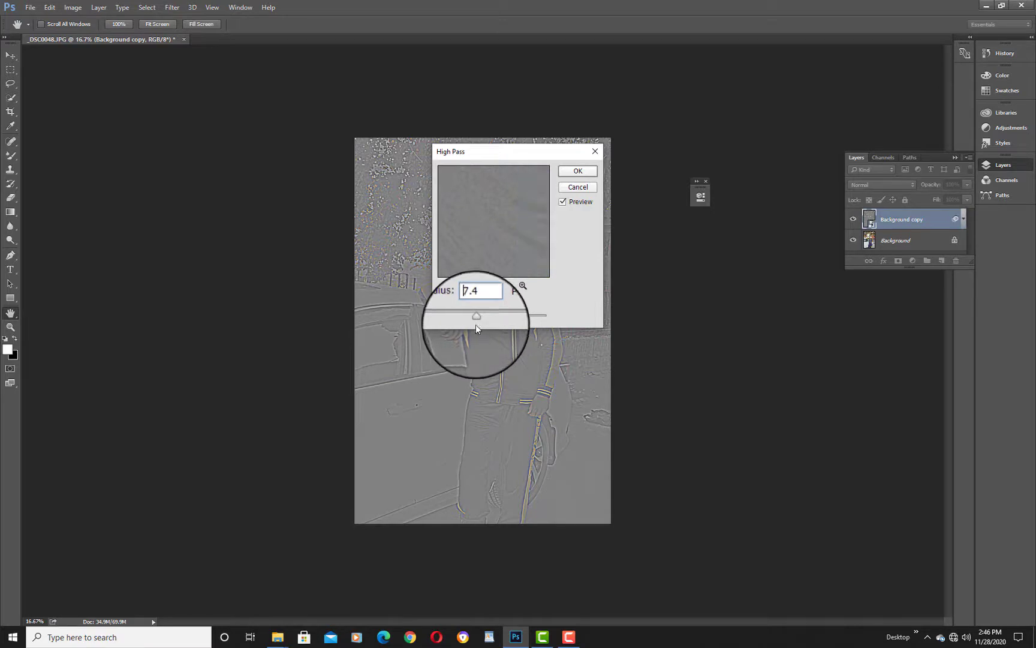
{"action": "left_click", "coordinate": [578, 171]}
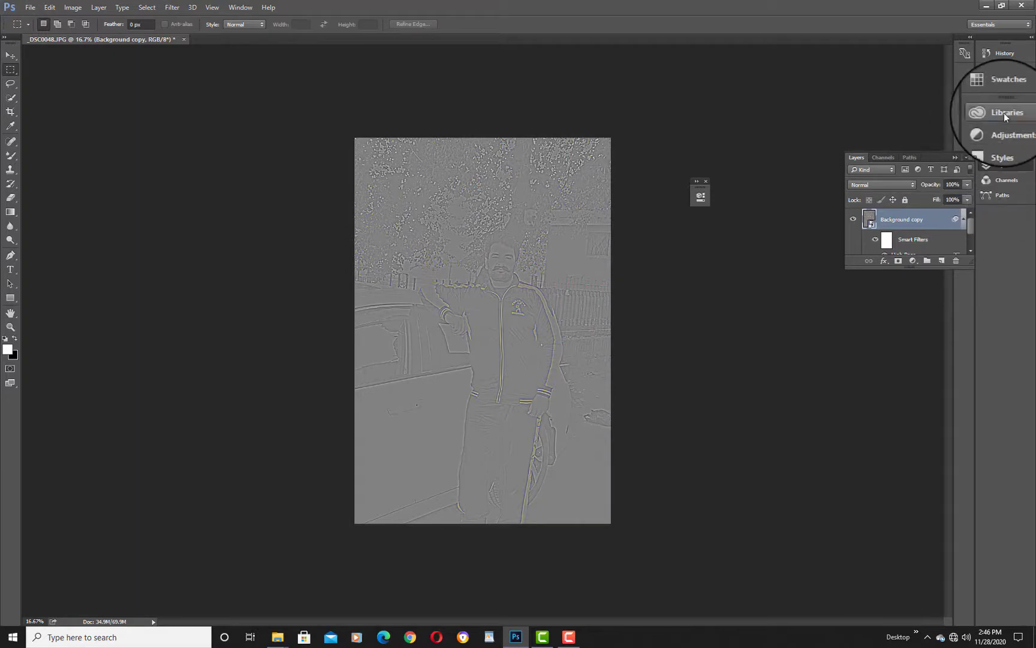
Set the High Pass layer's blend mode to Overlay and inspect the sharpened portrait up close
{"action": "left_click", "coordinate": [883, 185]}
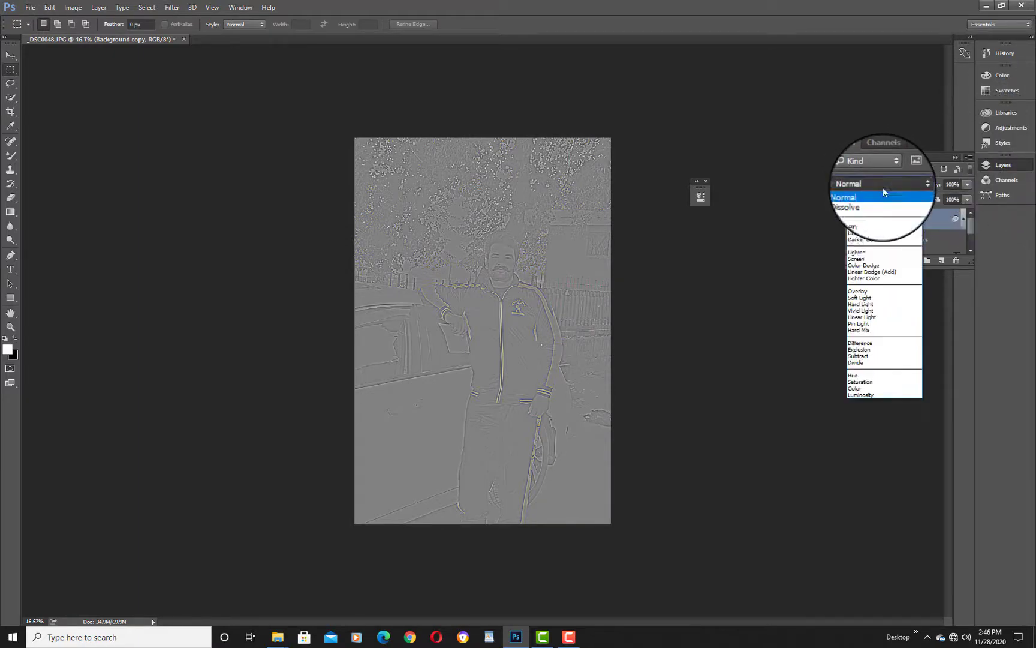
{"action": "left_click", "coordinate": [888, 294]}
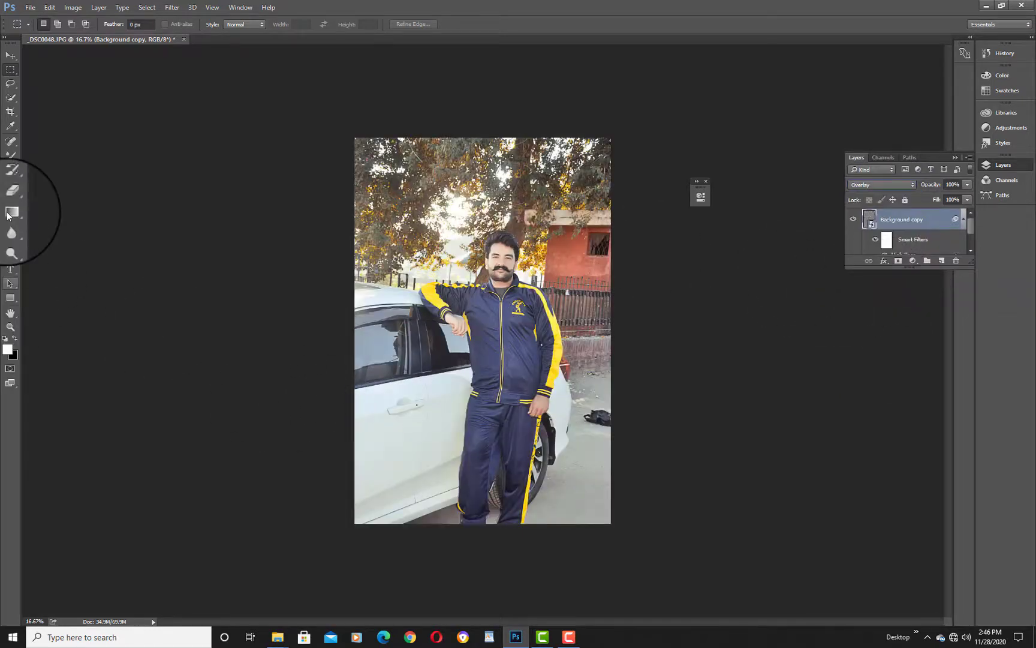
{"action": "left_click", "coordinate": [11, 327]}
{"action": "left_click", "coordinate": [515, 315]}
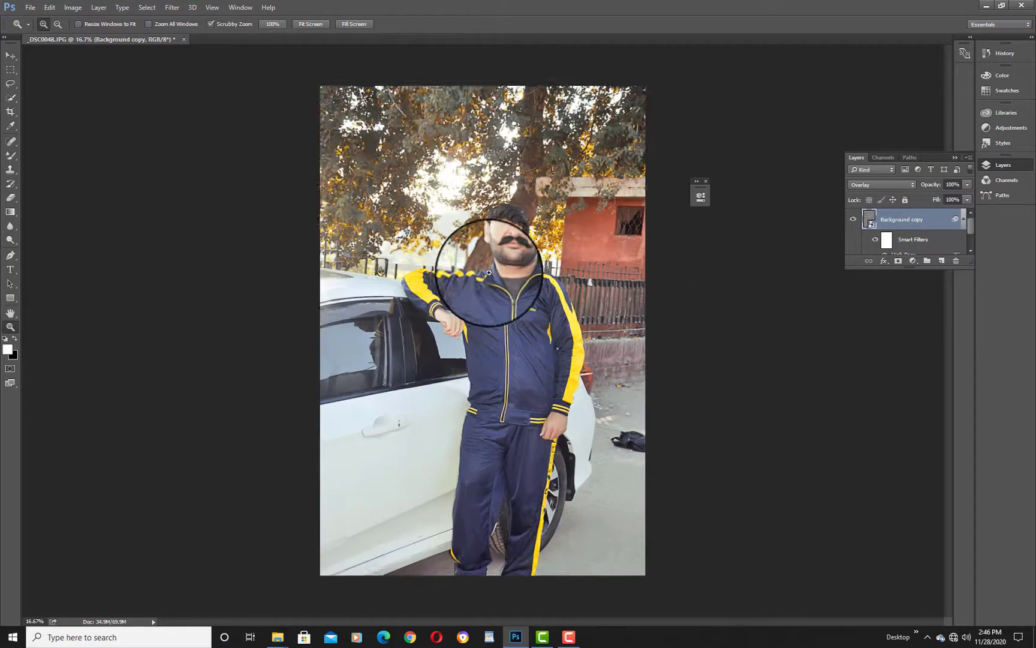
{"action": "scroll", "coordinate": [893, 240], "scroll_direction": "down", "scroll_amount": 2}
{"action": "scroll", "coordinate": [891, 245], "scroll_direction": "up", "scroll_amount": 2}
{"action": "double_click", "coordinate": [887, 240]}
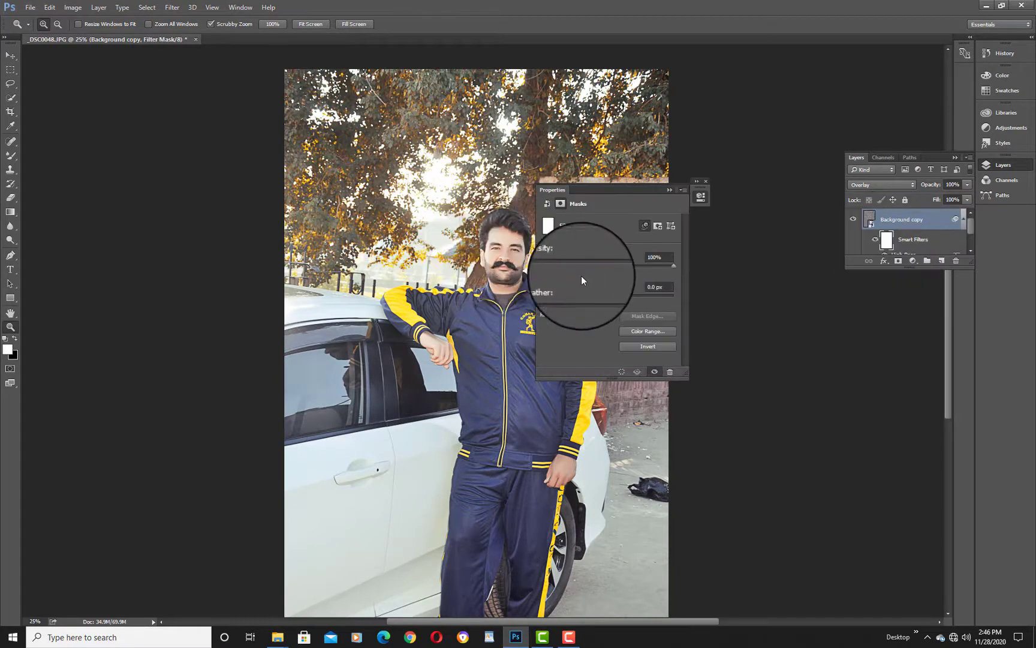
{"action": "left_click", "coordinate": [671, 188]}
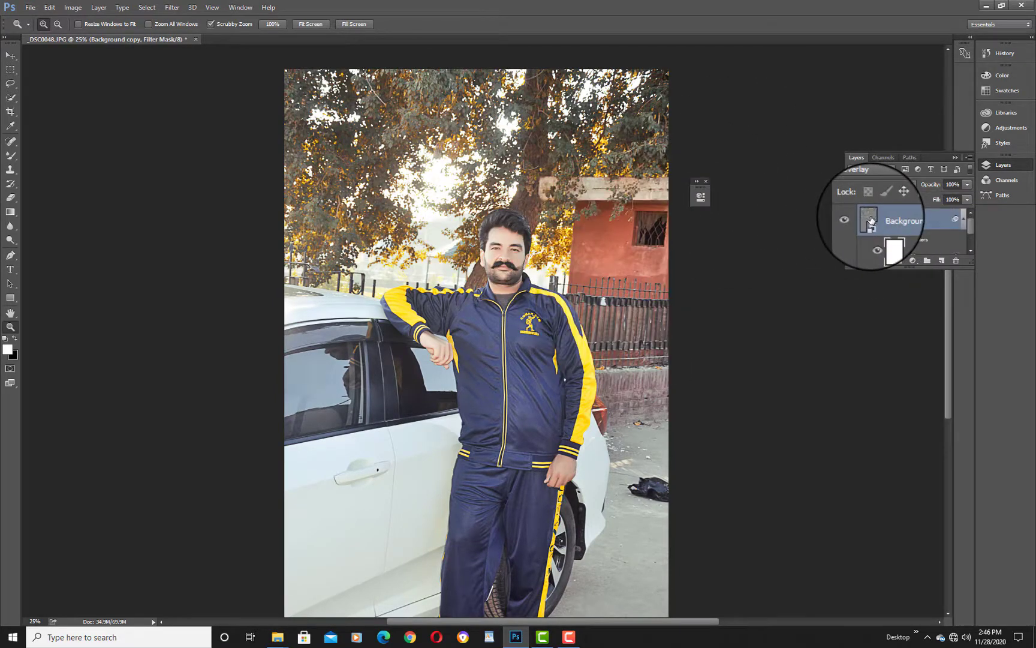
{"action": "double_click", "coordinate": [867, 219]}
{"action": "left_click", "coordinate": [519, 241]}
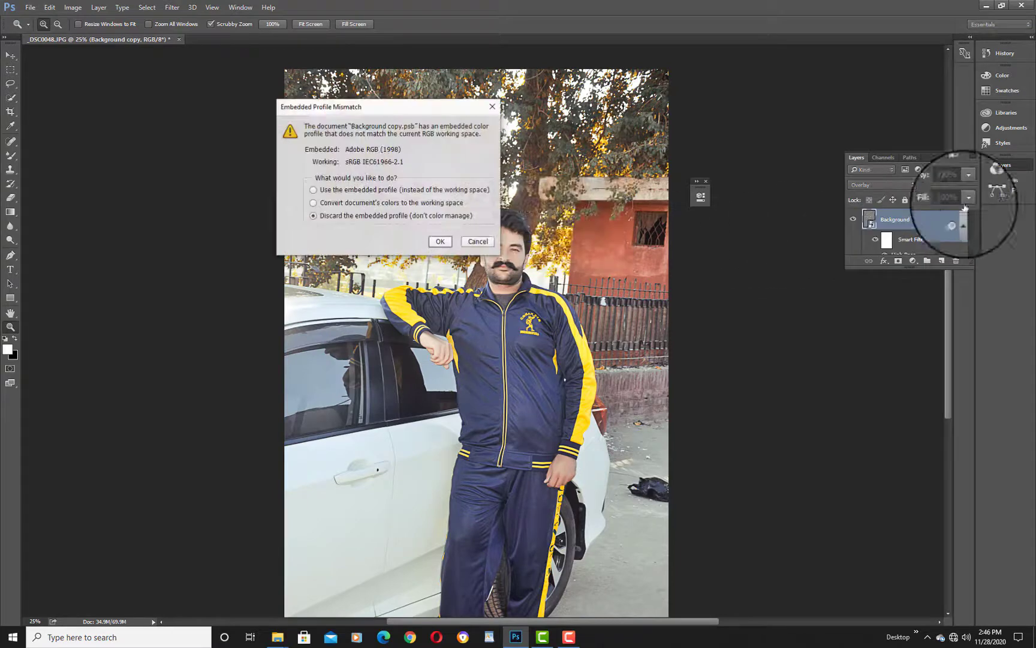
{"action": "left_click", "coordinate": [478, 241]}
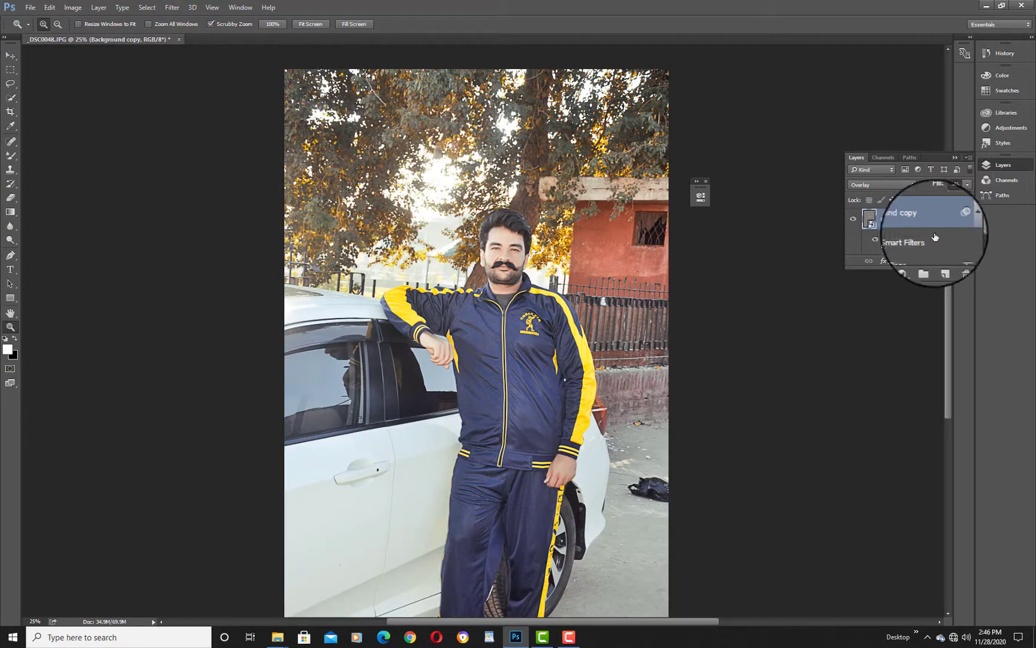
Reduce the radius of the Background copy layer's High Pass smart filter to 3.3 pixels
{"action": "double_click", "coordinate": [914, 228]}
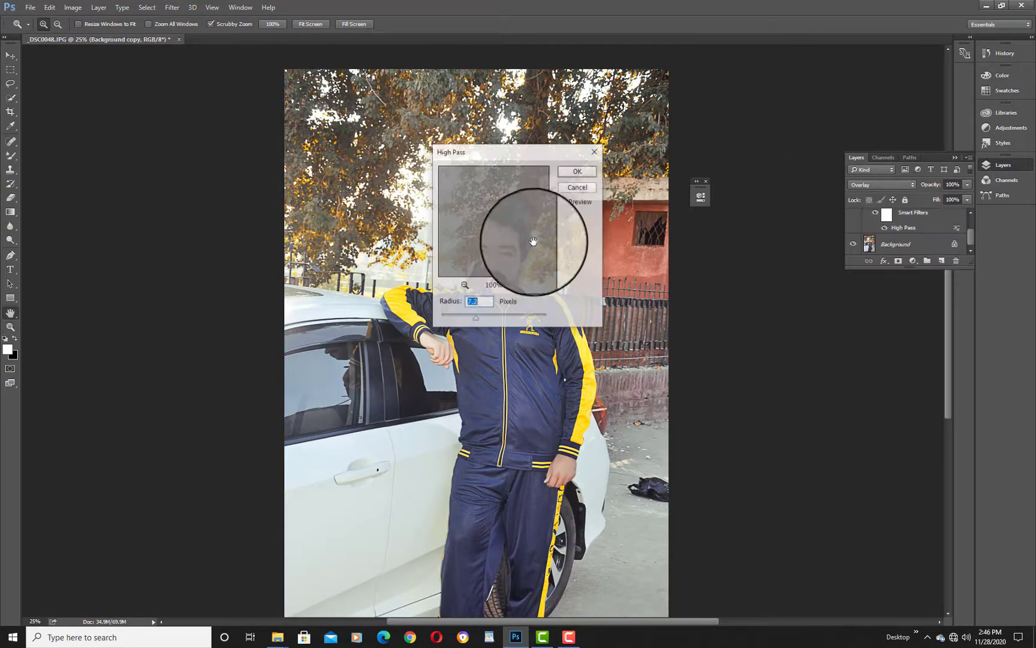
{"action": "left_click_drag", "start_coordinate": [505, 160], "coordinate": [846, 354]}
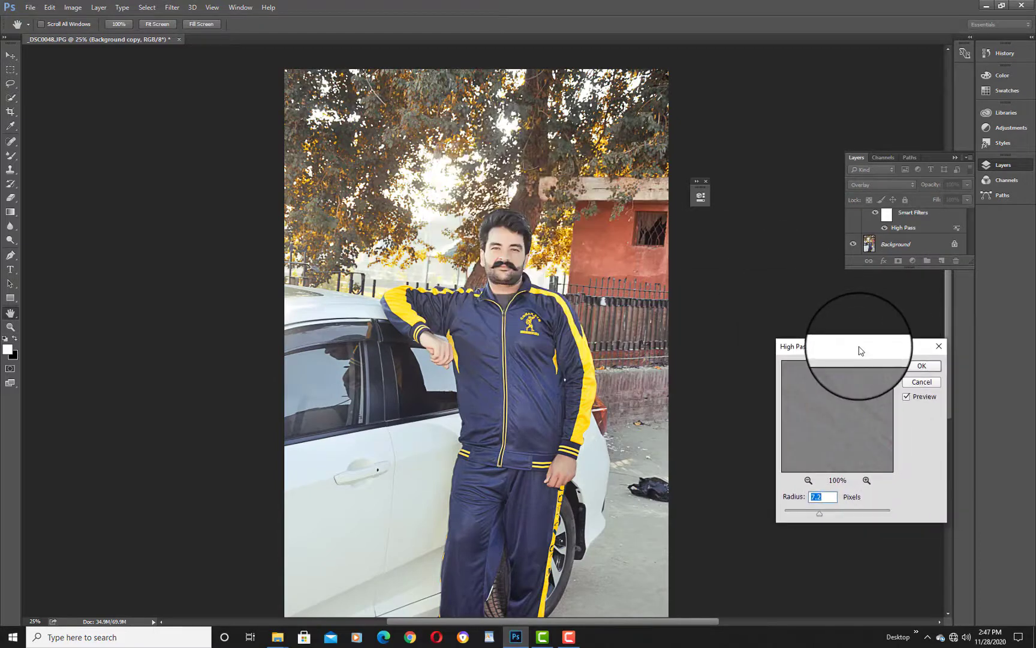
{"action": "left_click_drag", "start_coordinate": [815, 511], "coordinate": [790, 535]}
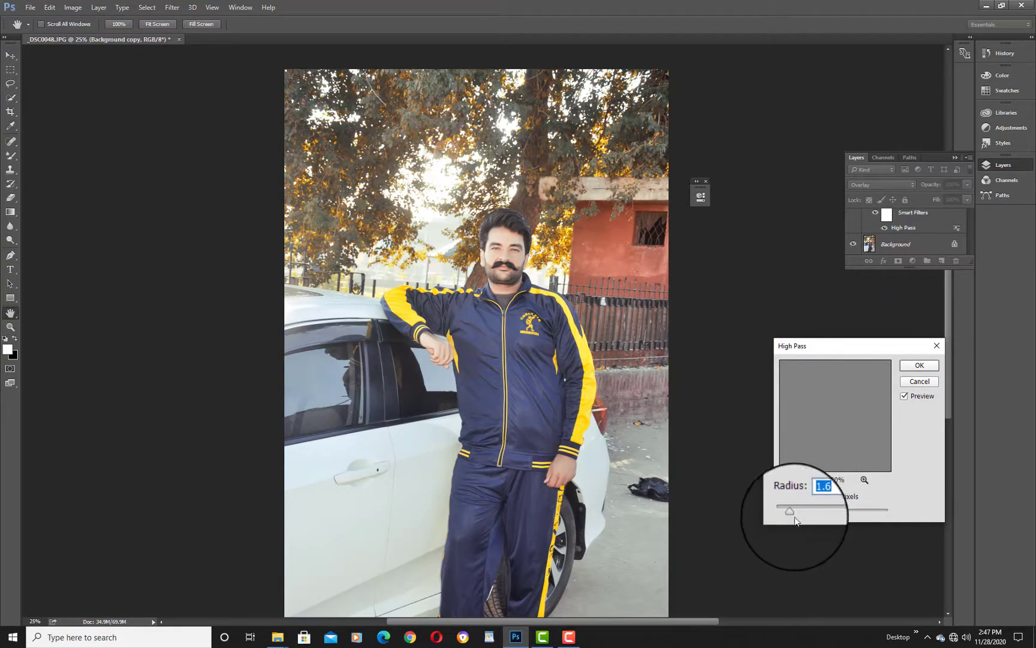
{"action": "left_click_drag", "start_coordinate": [793, 516], "coordinate": [798, 515]}
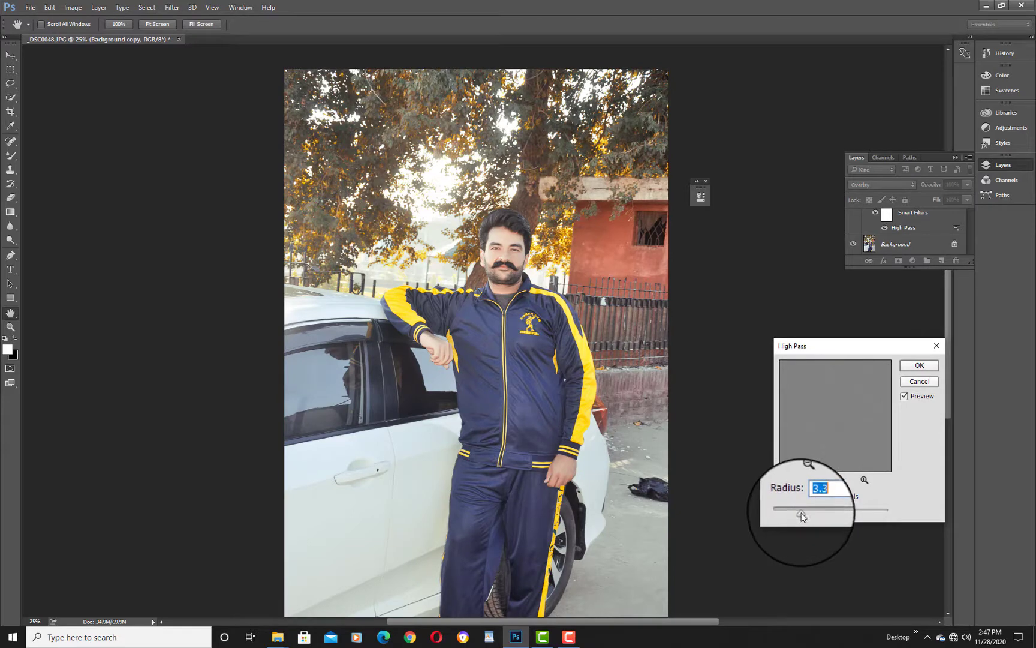
{"action": "left_click", "coordinate": [919, 365]}
Select a rectangle just inside the photo's edges and invert the selection so only a thin border strip is selected
{"action": "key", "text": "z"}
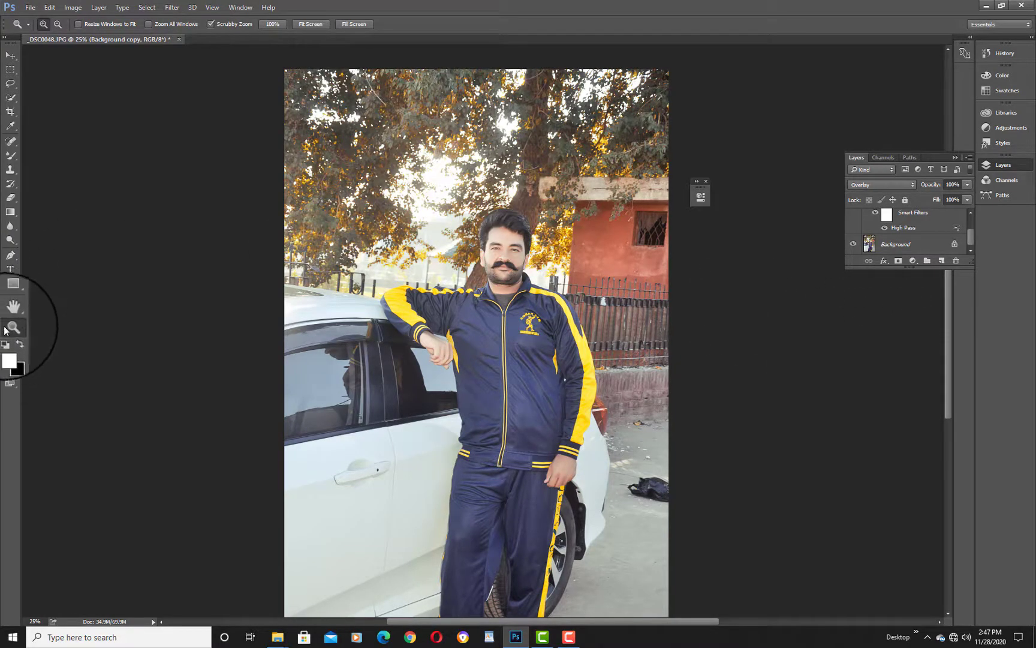
{"action": "right_click", "coordinate": [441, 210]}
{"action": "left_click", "coordinate": [491, 282]}
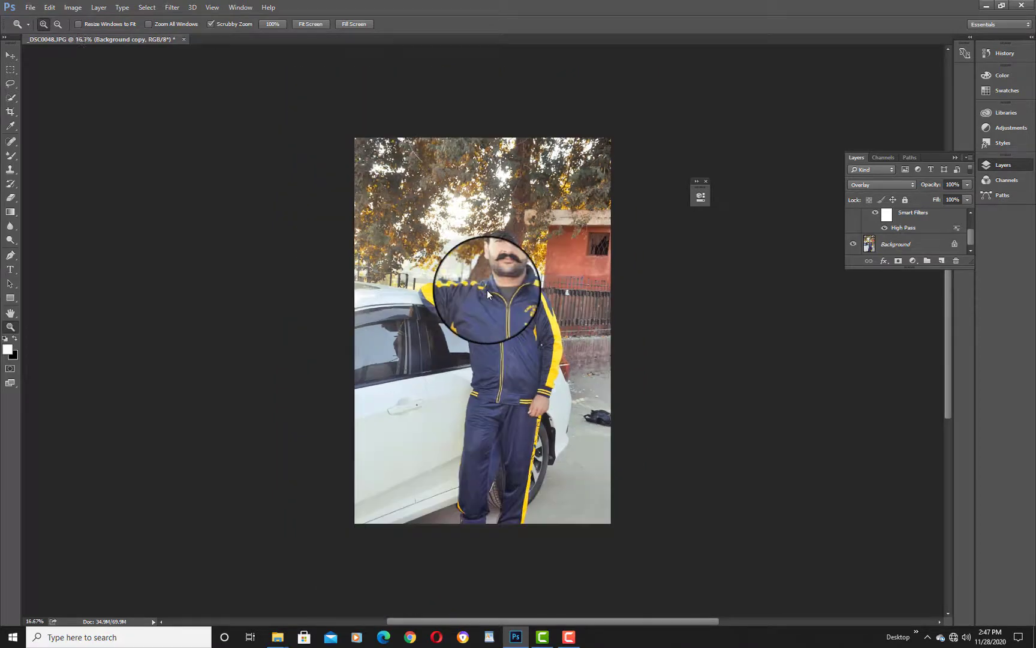
{"action": "left_click", "coordinate": [10, 69]}
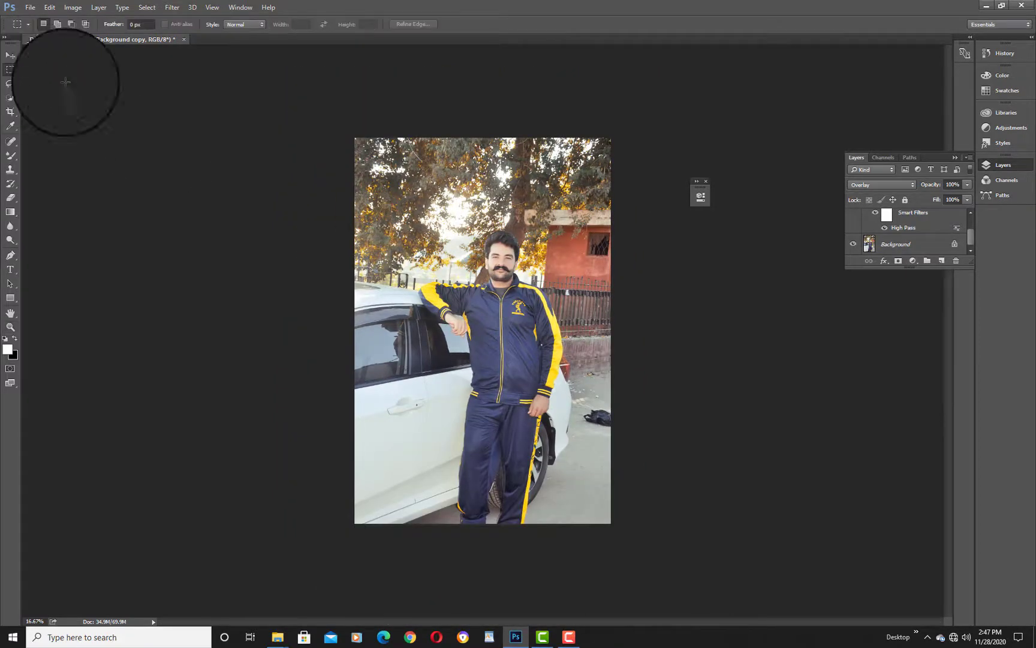
{"action": "left_click_drag", "start_coordinate": [358, 141], "coordinate": [637, 504]}
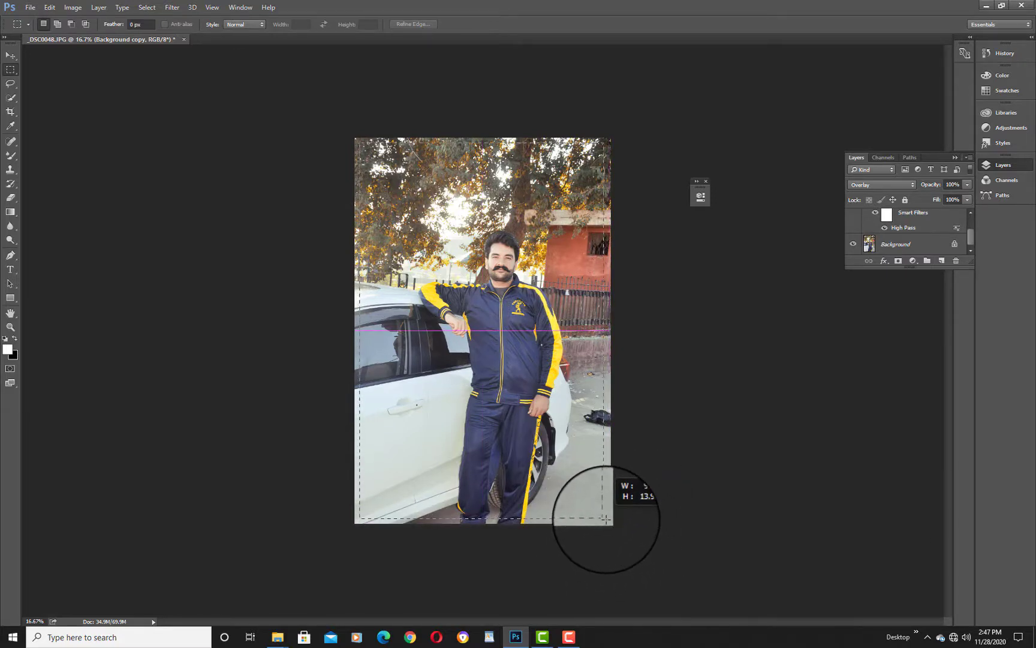
{"action": "left_click_drag", "start_coordinate": [605, 519], "coordinate": [605, 519]}
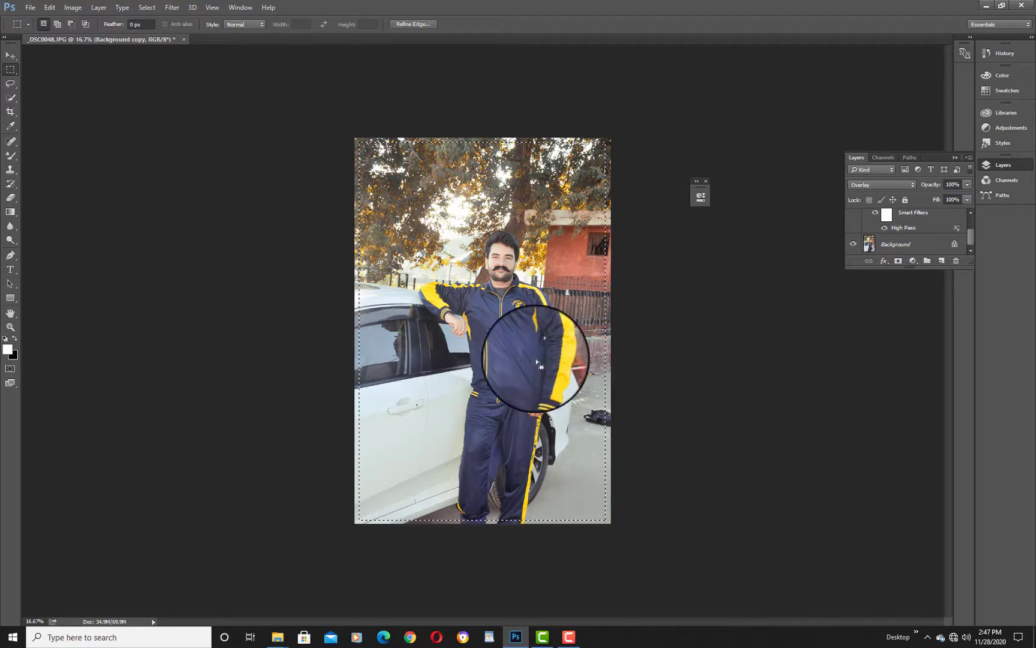
{"action": "right_click", "coordinate": [488, 161]}
{"action": "left_click", "coordinate": [537, 195]}
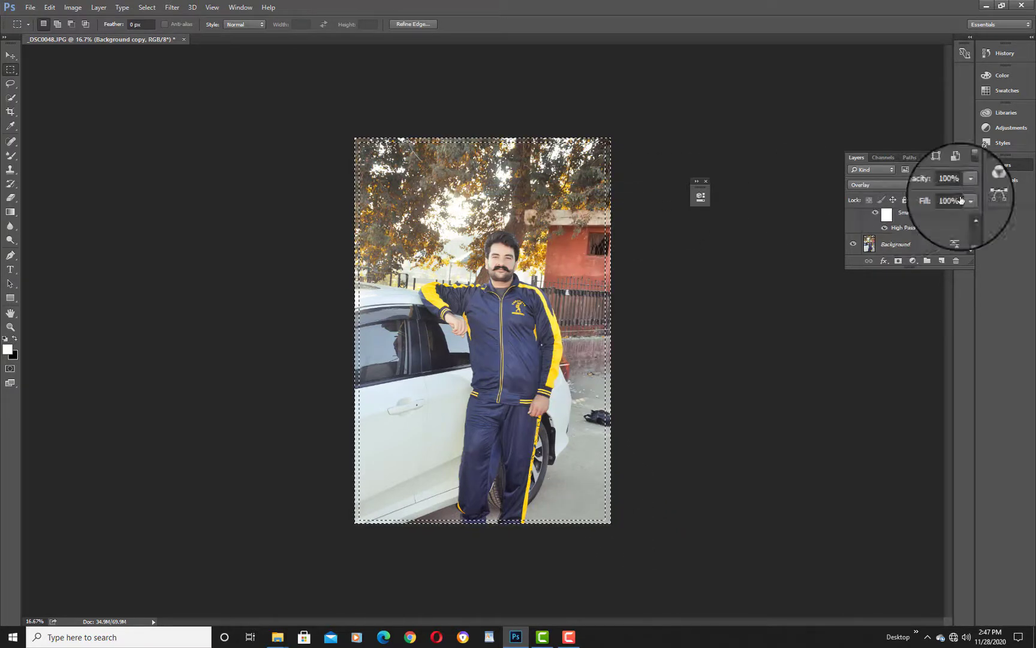
Fill the selected border strip on the Background layer with white at 100% opacity in Normal mode and deselect
{"action": "scroll", "coordinate": [920, 231], "scroll_direction": "up", "scroll_amount": 2}
{"action": "scroll", "coordinate": [926, 234], "scroll_direction": "down", "scroll_amount": 2}
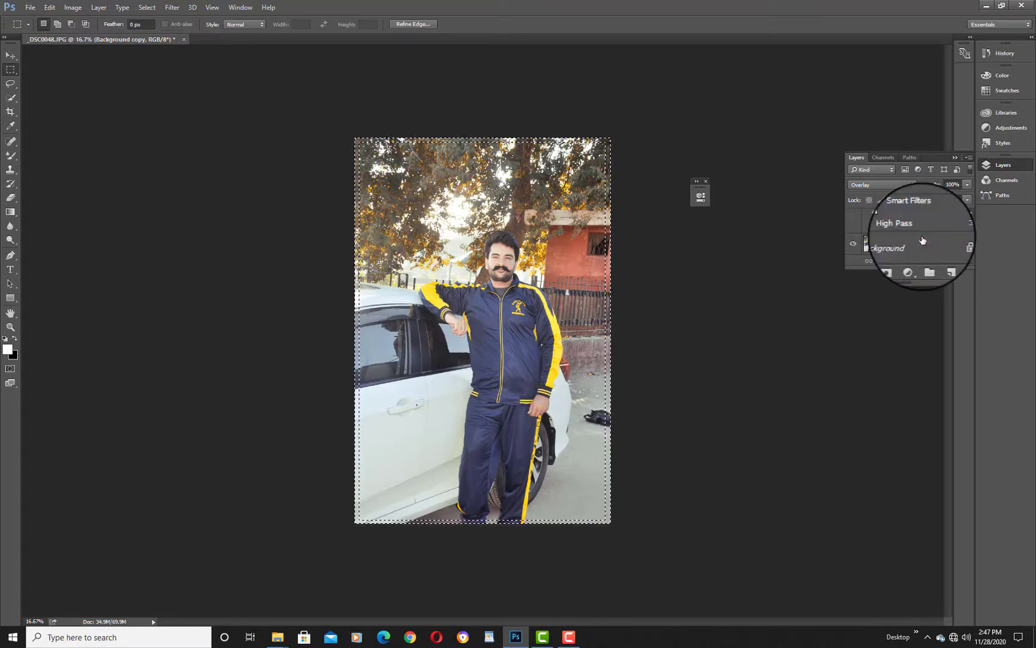
{"action": "left_click", "coordinate": [921, 245]}
{"action": "key", "text": "shift+F5"}
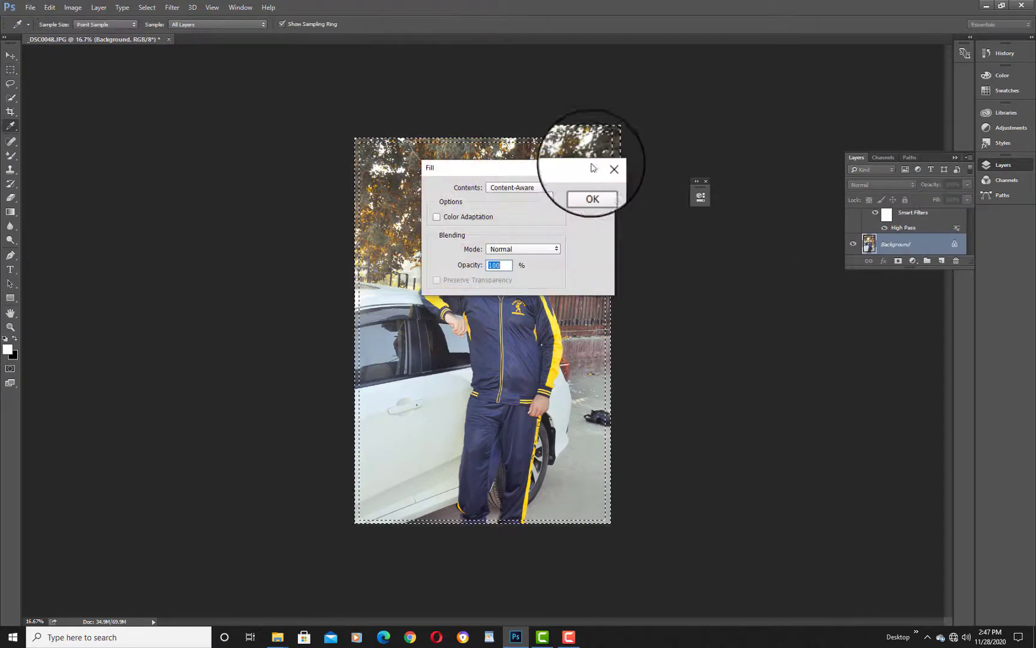
{"action": "left_click", "coordinate": [540, 187]}
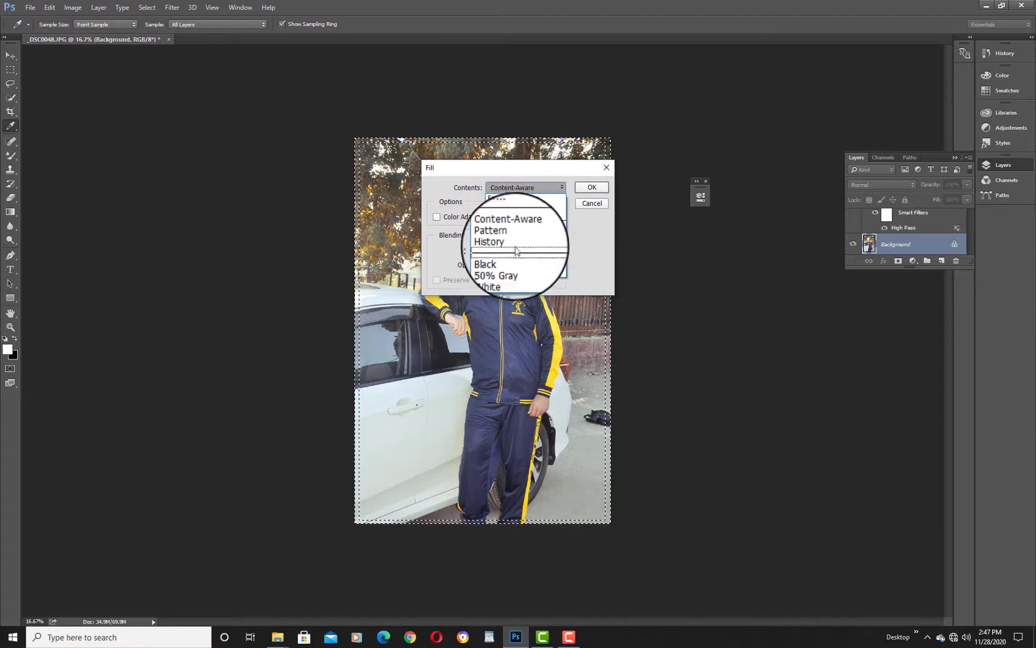
{"action": "left_click", "coordinate": [528, 272]}
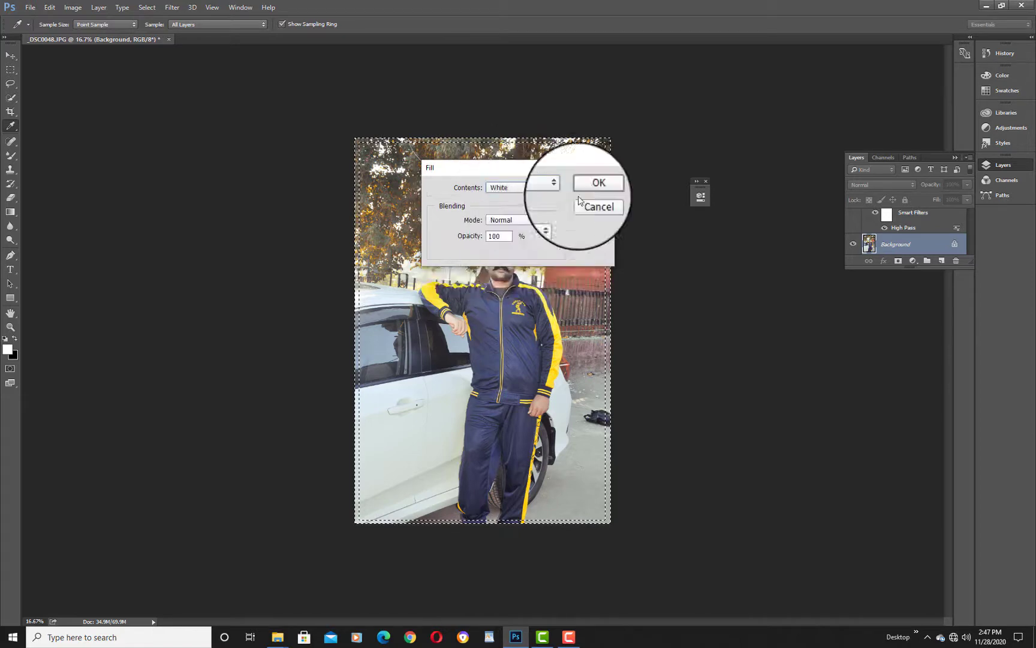
{"action": "left_click", "coordinate": [585, 190]}
{"action": "key", "text": "m"}
{"action": "right_click", "coordinate": [490, 183]}
{"action": "left_click", "coordinate": [513, 194]}
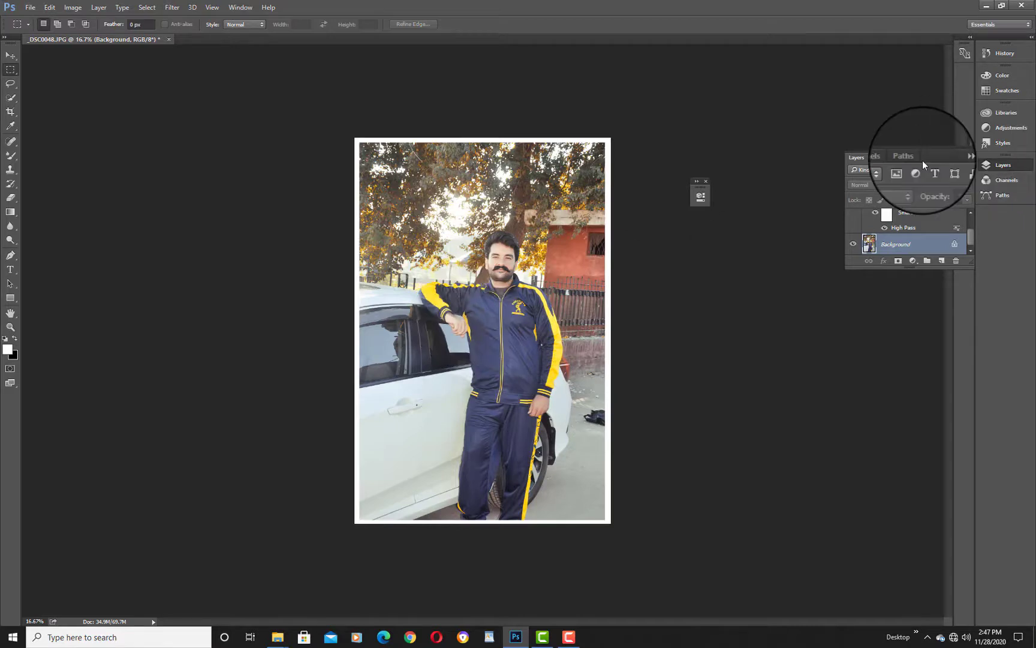
Add a Photo Filter adjustment layer directly above the Background layer
{"action": "left_click", "coordinate": [953, 156]}
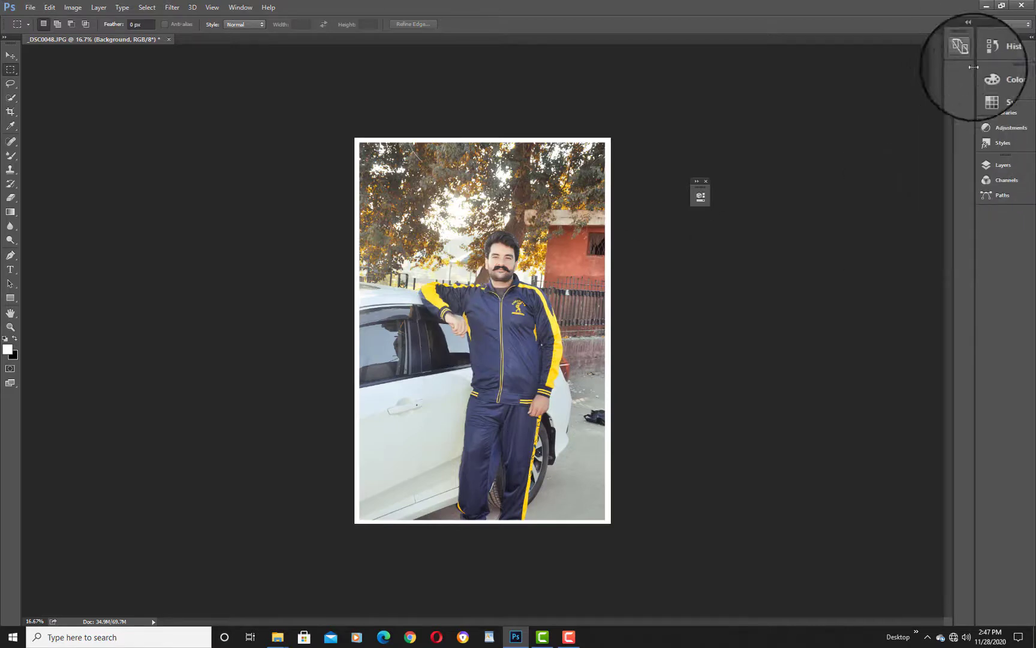
{"action": "left_click", "coordinate": [1007, 128]}
{"action": "left_click", "coordinate": [925, 141]}
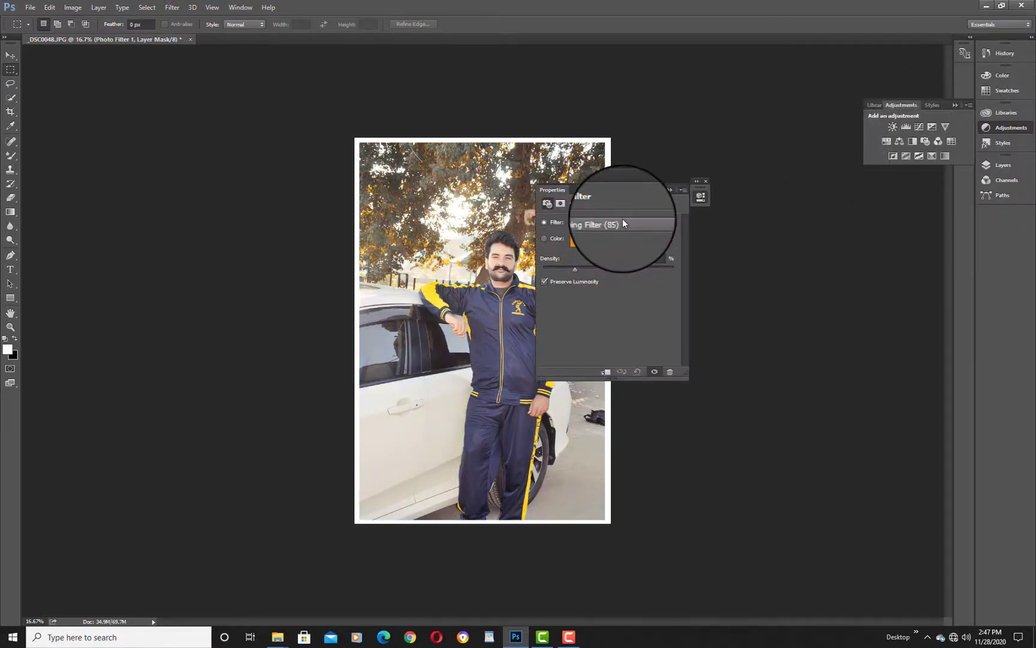
Try different Photo Filter presets, including Warming Filter (LBA), Cooling Filter (LBB) and Orange, ending on Blue
{"action": "left_click", "coordinate": [615, 223]}
{"action": "left_click", "coordinate": [613, 250]}
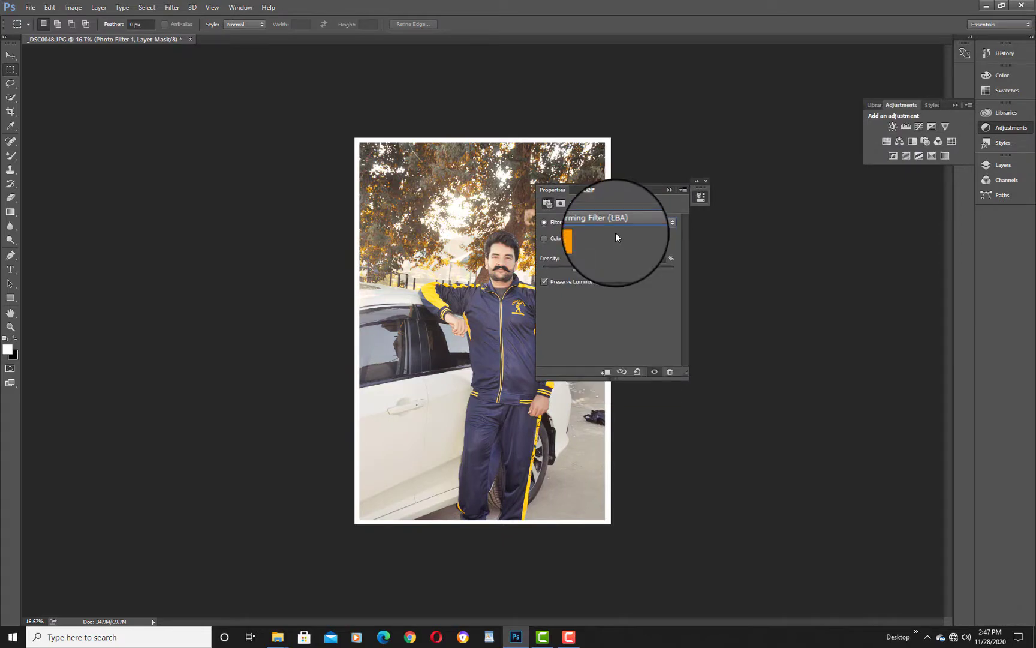
{"action": "key", "text": "Down"}
{"action": "key", "text": "Down"}
{"action": "key", "text": "Down"}
{"action": "key", "text": "Down"}
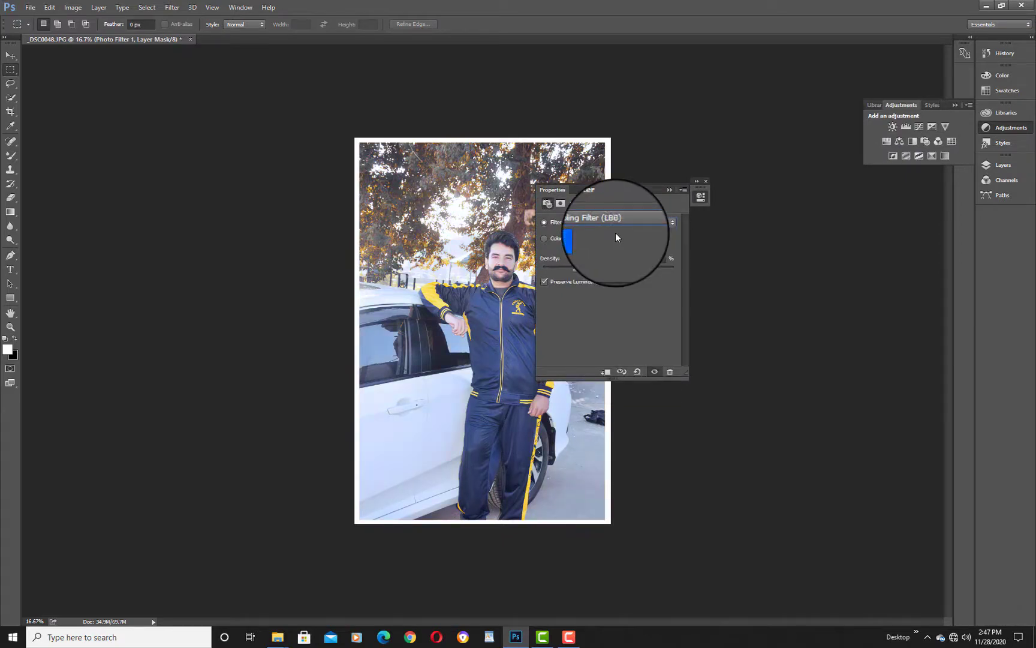
{"action": "key", "text": "Down"}
{"action": "key", "text": "Down"}
{"action": "key", "text": "Down"}
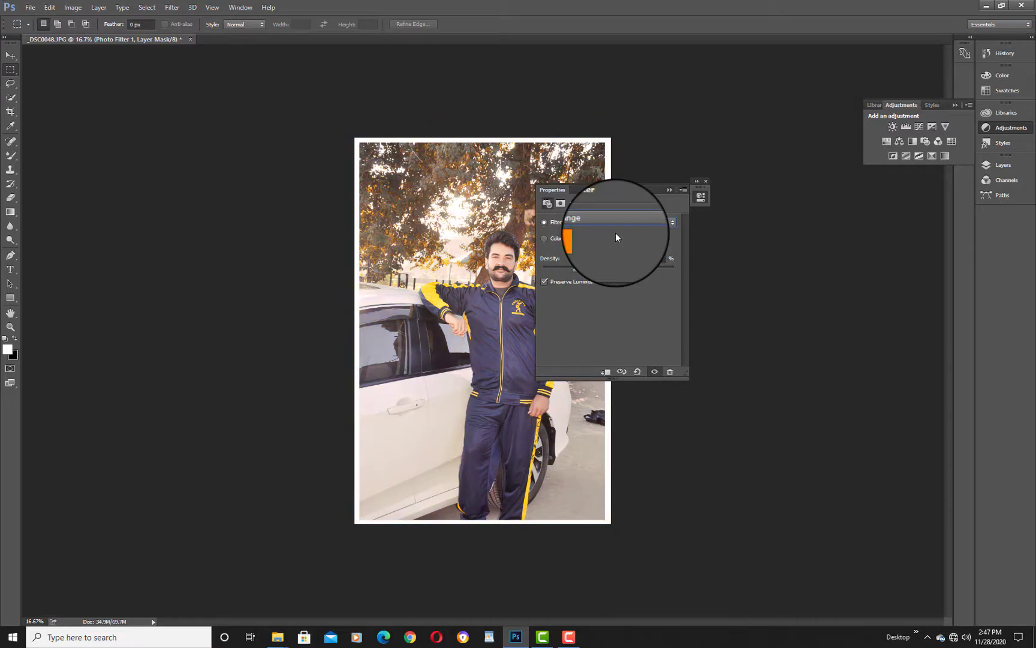
{"action": "key", "text": "Down"}
{"action": "key", "text": "Down"}
{"action": "key", "text": "Up"}
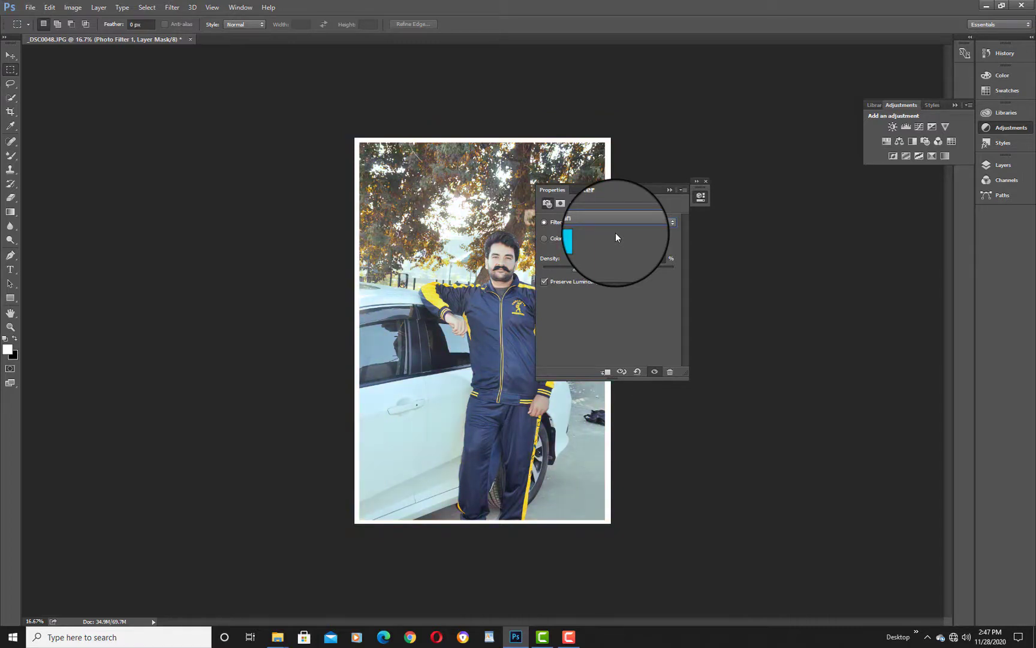
{"action": "key", "text": "Down"}
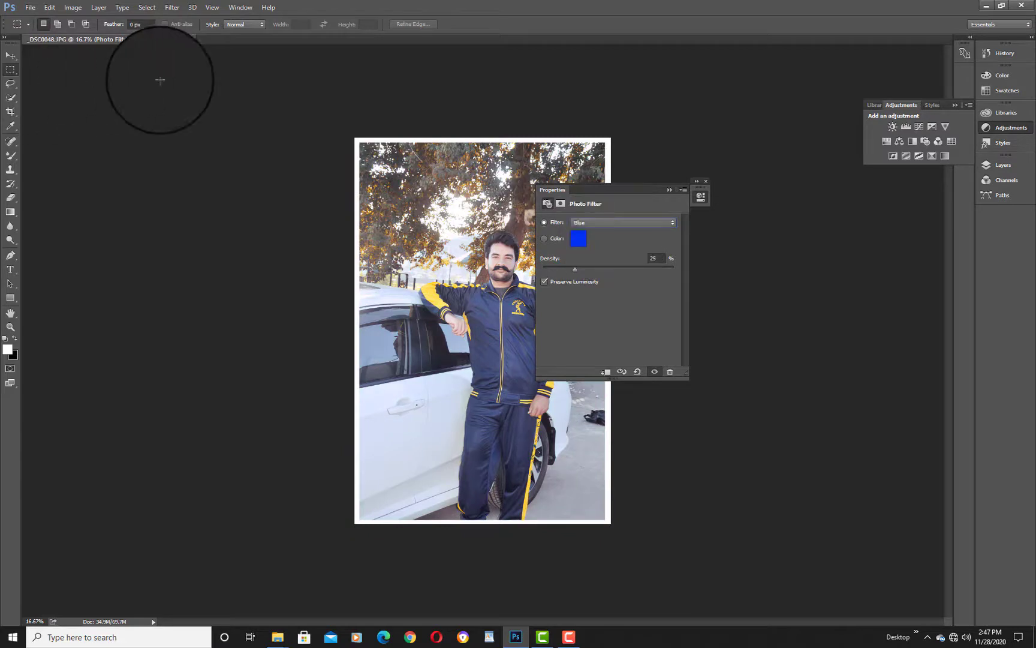
Compare further Photo Filter presets on the uncovered photo and choose Deep Blue at 25% density
{"action": "left_click_drag", "start_coordinate": [630, 190], "coordinate": [797, 206]}
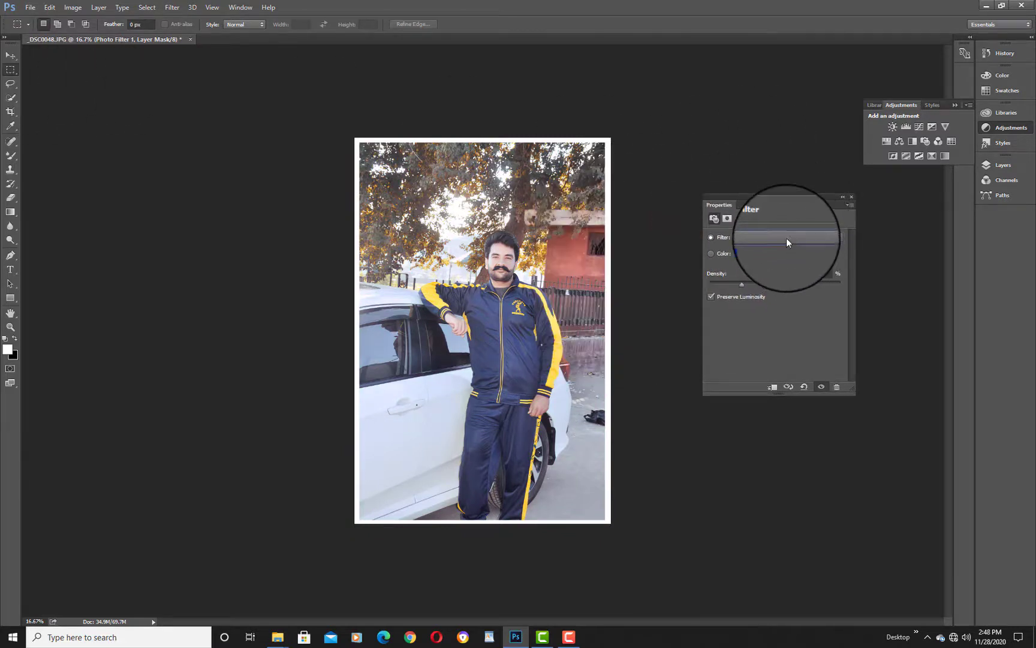
{"action": "left_click", "coordinate": [786, 239]}
{"action": "left_click", "coordinate": [777, 346]}
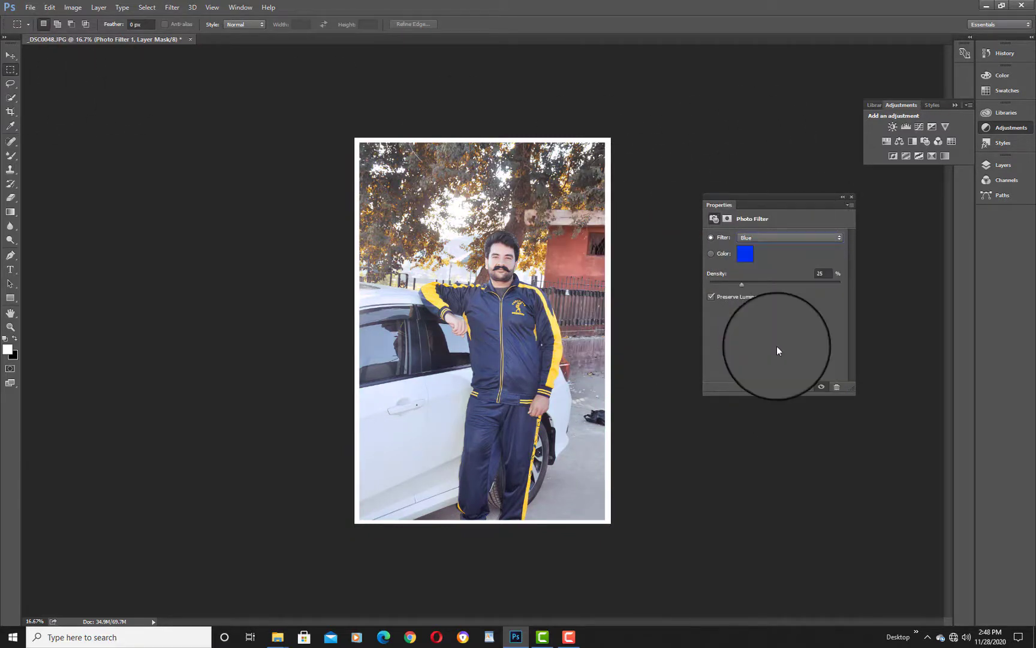
{"action": "key", "text": "Down"}
{"action": "key", "text": "Down"}
{"action": "key", "text": "Down"}
{"action": "key", "text": "Down"}
{"action": "key", "text": "Down"}
{"action": "key", "text": "Down"}
{"action": "key", "text": "Up"}
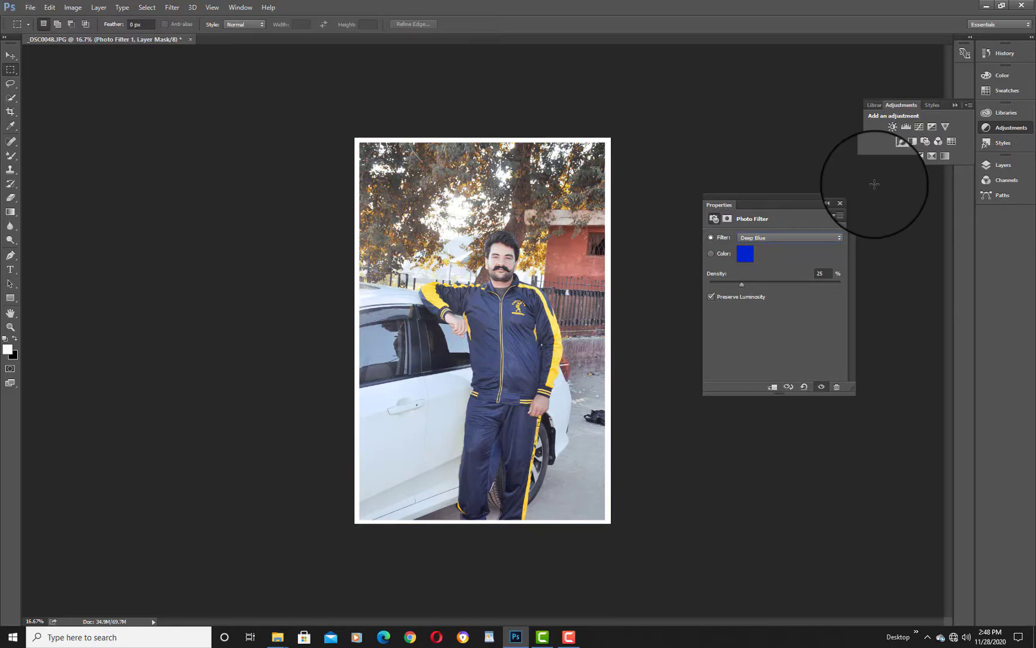
{"action": "left_click", "coordinate": [842, 198]}
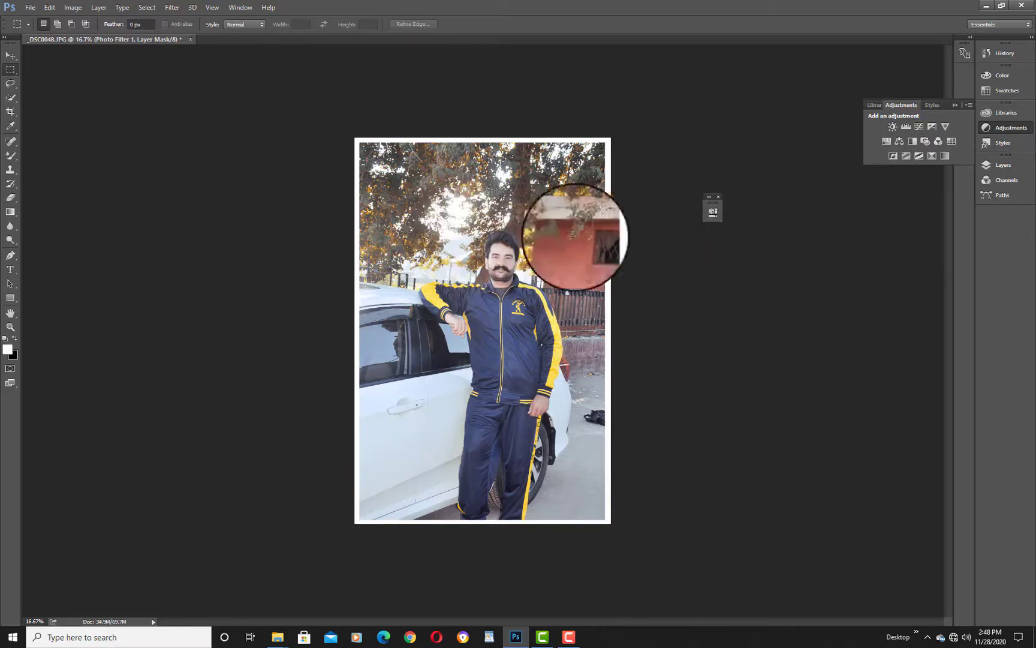
Add a Selective Color adjustment layer and set the Whites to Cyan +3% and Yellow +91% in Relative mode
{"action": "left_click", "coordinate": [945, 156]}
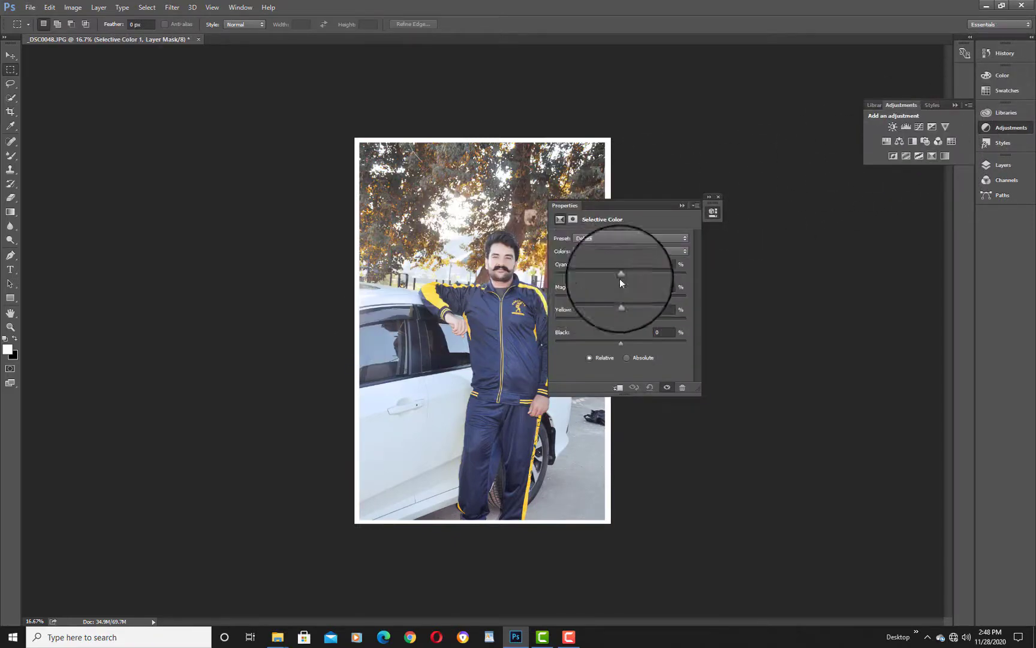
{"action": "left_click_drag", "start_coordinate": [622, 276], "coordinate": [601, 320]}
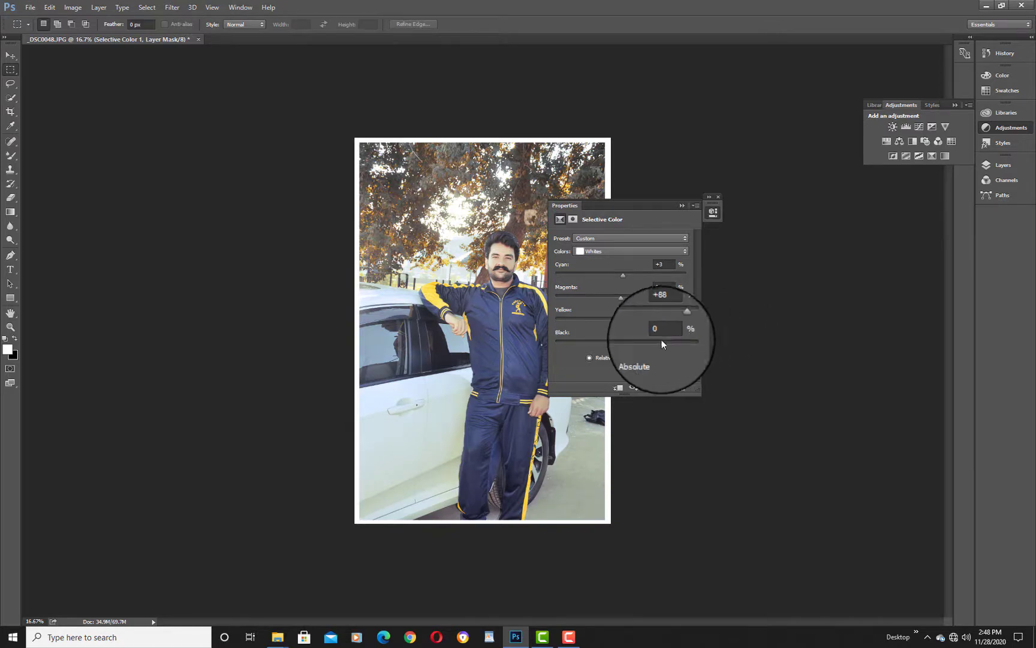
{"action": "left_click_drag", "start_coordinate": [669, 340], "coordinate": [680, 158]}
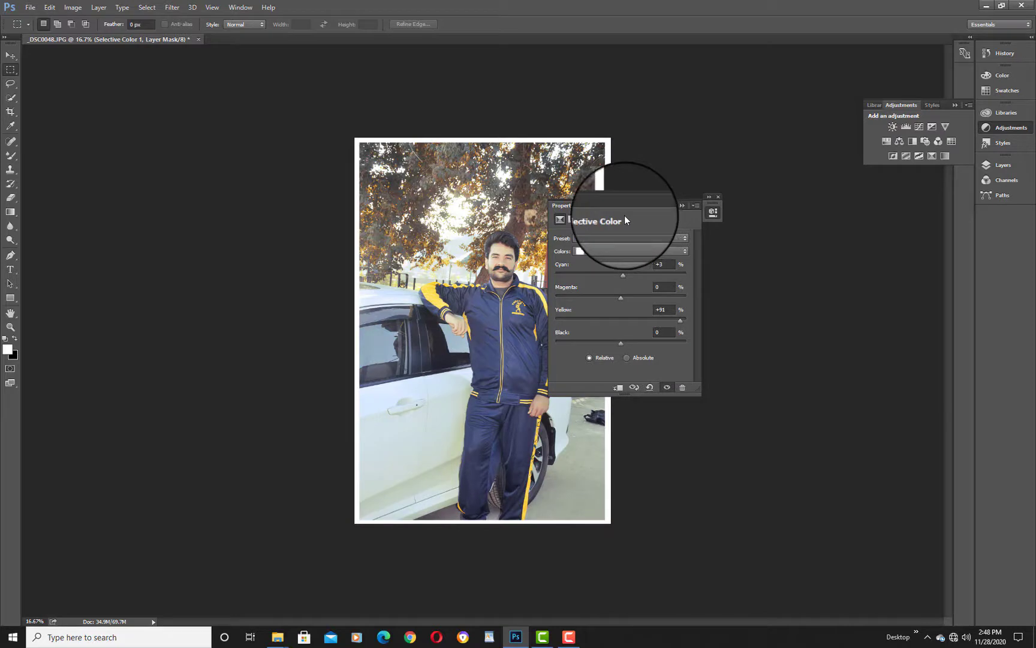
{"action": "left_click", "coordinate": [681, 205]}
Paint black on the Selective Color layer mask over the man's face and upper jacket using a 600 px Brush at 21% opacity
{"action": "left_click", "coordinate": [8, 157]}
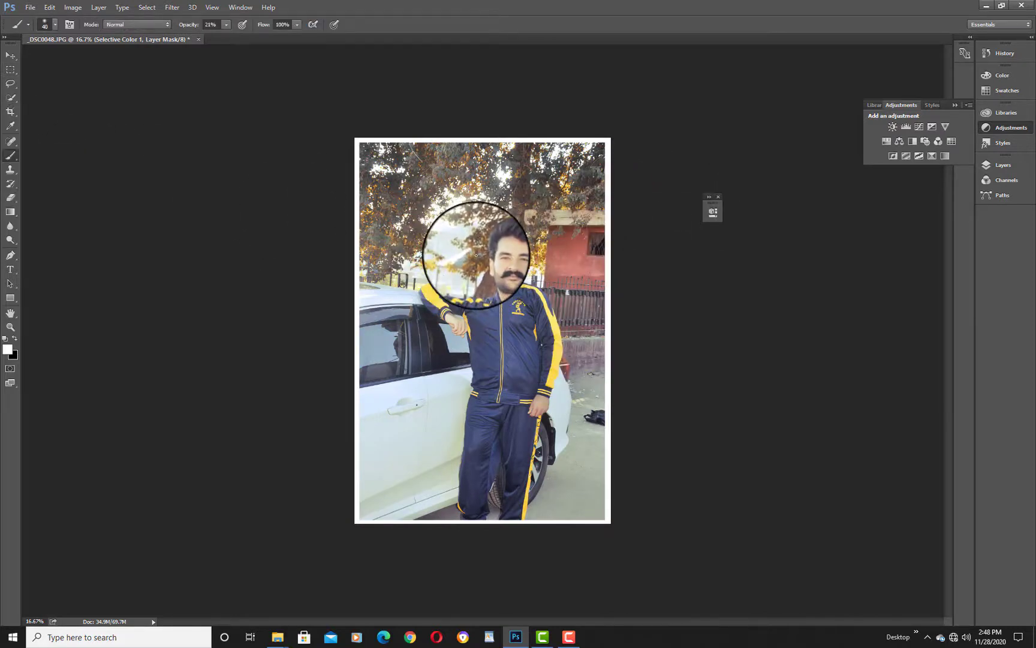
{"action": "key", "text": "bracketright"}
{"action": "key", "text": "bracketright"}
{"action": "key", "text": "bracketright"}
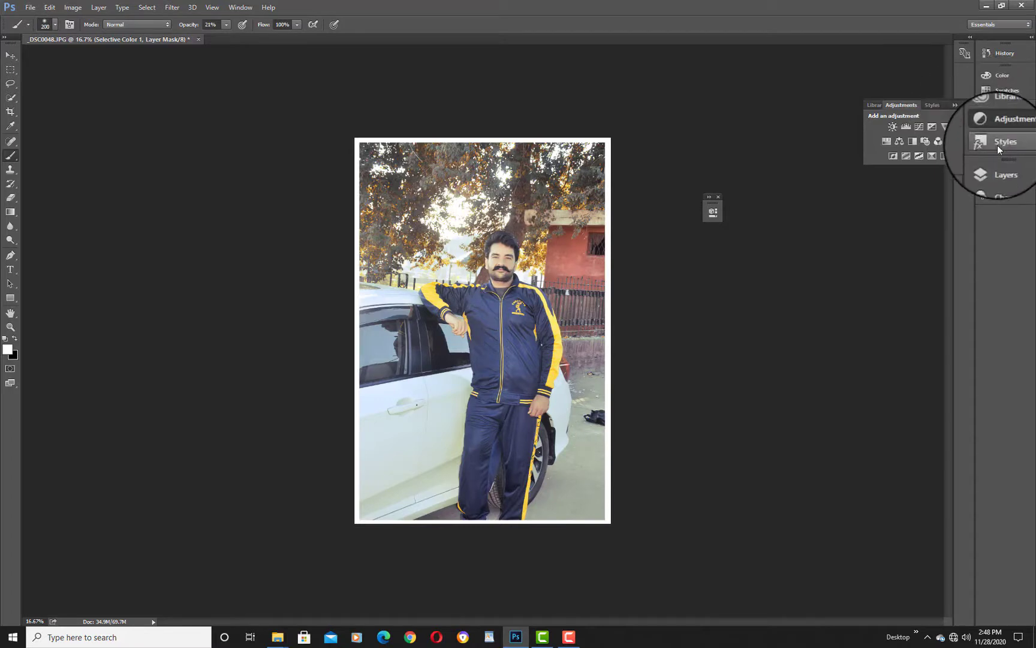
{"action": "left_click", "coordinate": [1001, 168]}
{"action": "key", "text": "bracketright"}
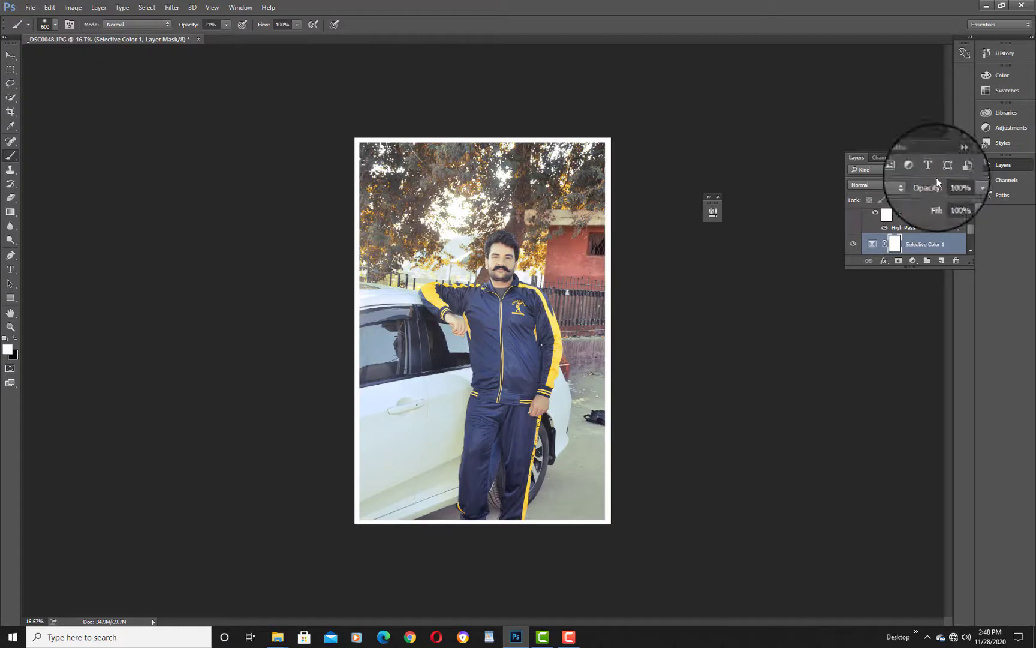
{"action": "scroll", "coordinate": [972, 229], "scroll_direction": "down", "scroll_amount": 3}
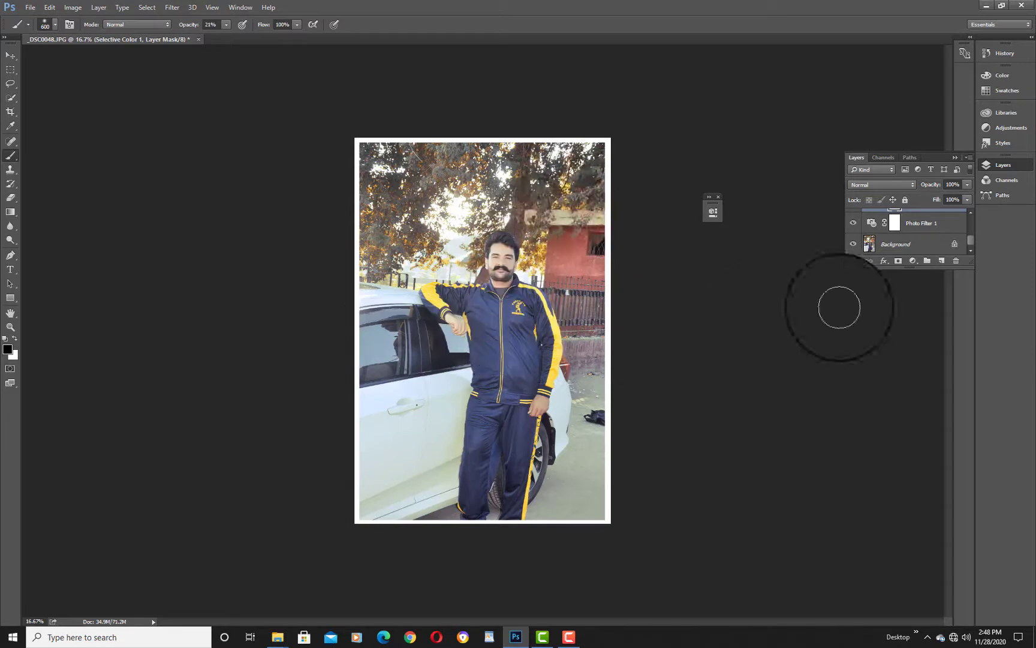
{"action": "mouse_move", "coordinate": [488, 315]}
{"action": "left_mouse_down"}
{"action": "mouse_move", "coordinate": [471, 337]}
{"action": "mouse_move", "coordinate": [482, 341]}
{"action": "mouse_move", "coordinate": [469, 306]}
{"action": "mouse_move", "coordinate": [422, 284]}
{"action": "mouse_move", "coordinate": [460, 327]}
{"action": "mouse_move", "coordinate": [518, 292]}
{"action": "left_mouse_up"}
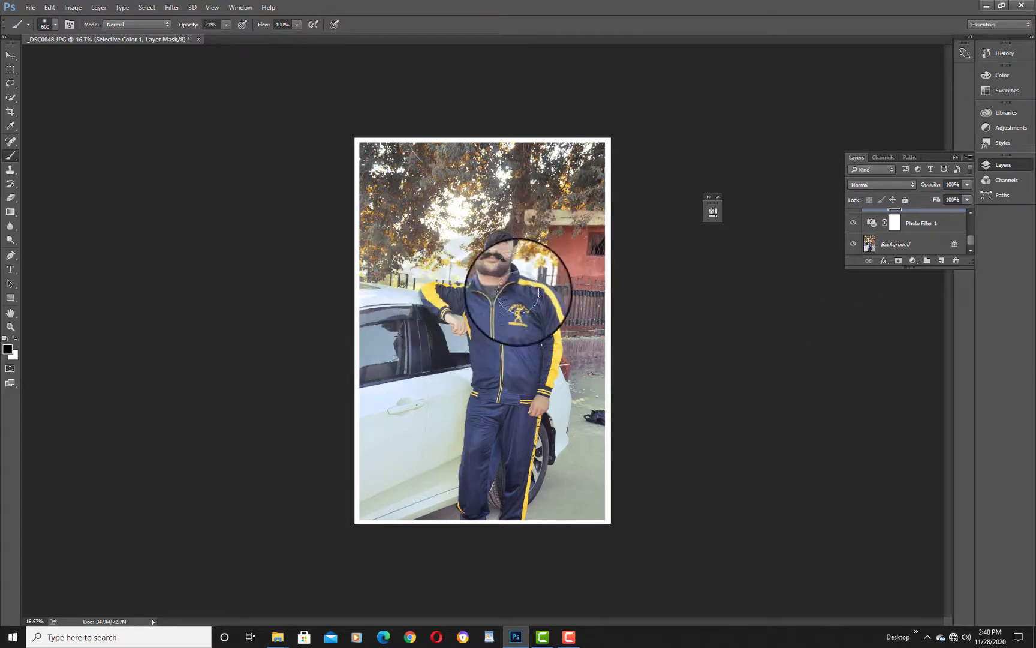
Examine the masked portrait up close around the face and jacket, then as a whole
{"action": "left_click", "coordinate": [13, 330]}
{"action": "left_click", "coordinate": [514, 270]}
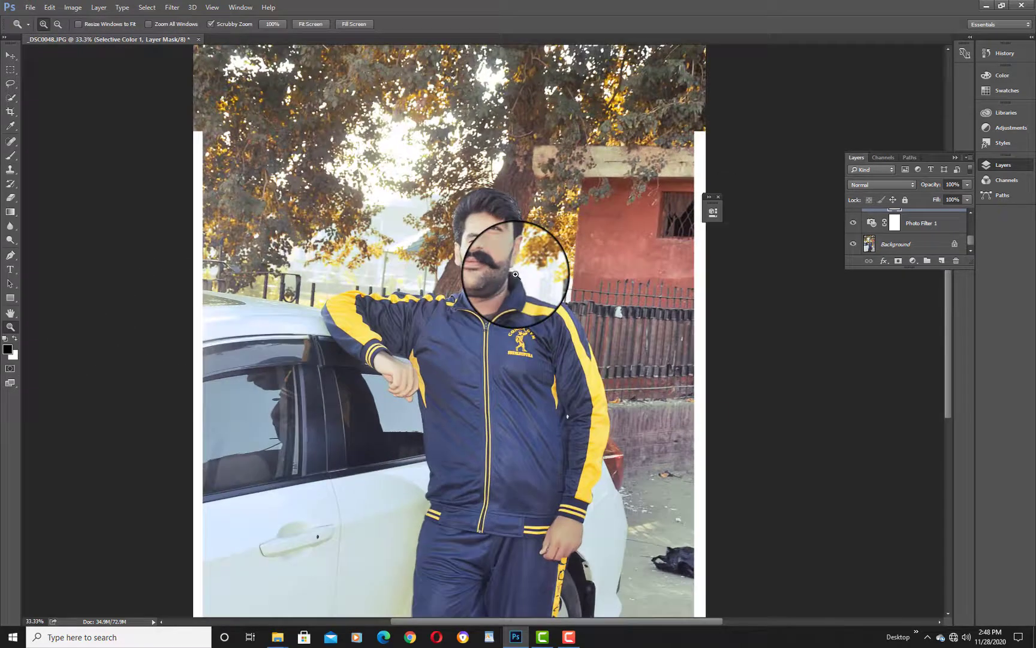
{"action": "scroll", "coordinate": [512, 275], "scroll_direction": "up", "scroll_amount": 2}
{"action": "right_click", "coordinate": [484, 155]}
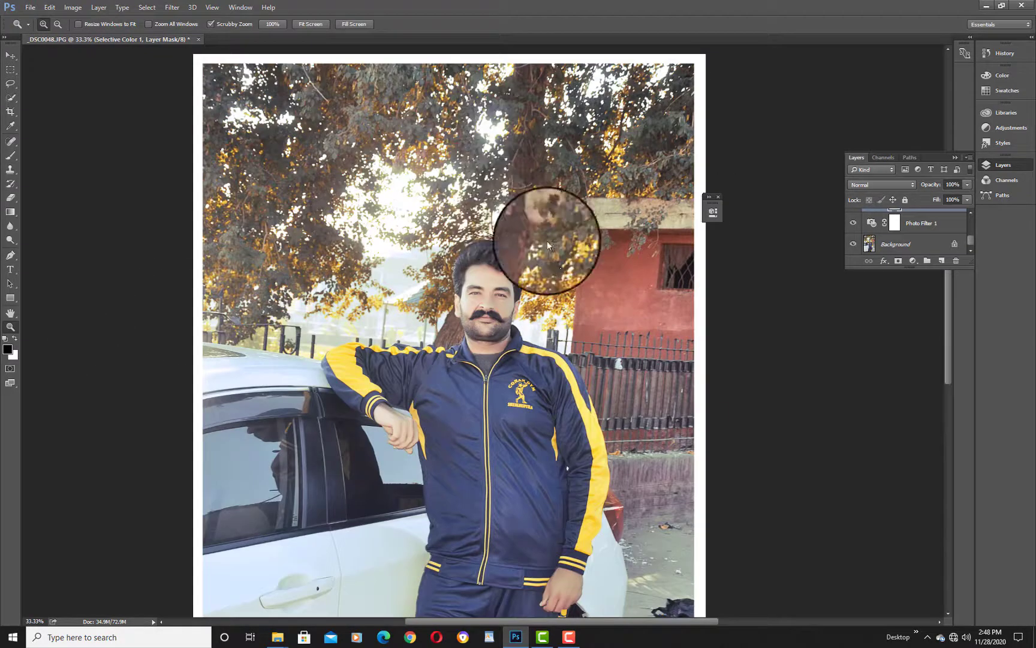
{"action": "left_click", "coordinate": [542, 226]}
{"action": "right_click", "coordinate": [524, 247]}
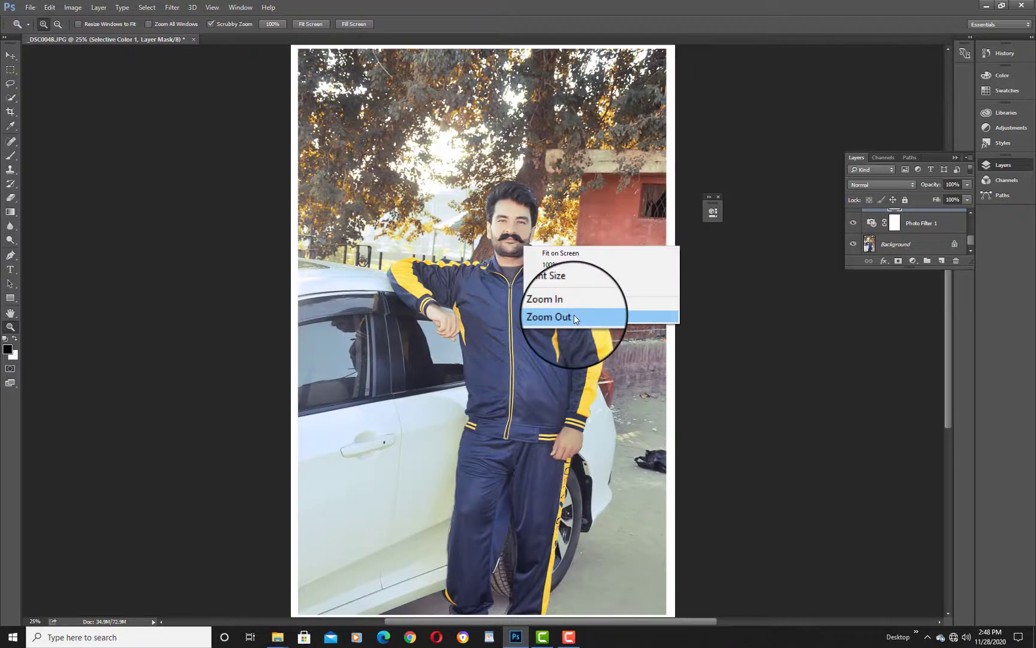
{"action": "left_click", "coordinate": [574, 318]}
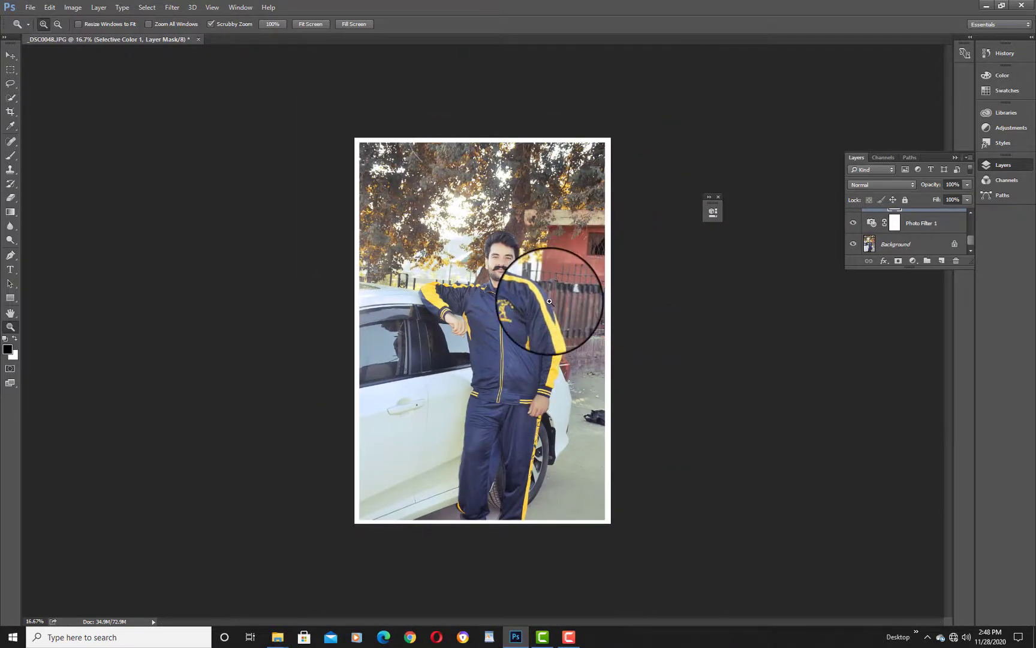
Save the edited portrait as a JPEG named _DSC0048 on the Desktop, replacing the existing file
{"action": "key", "text": "ctrl+shift+s"}
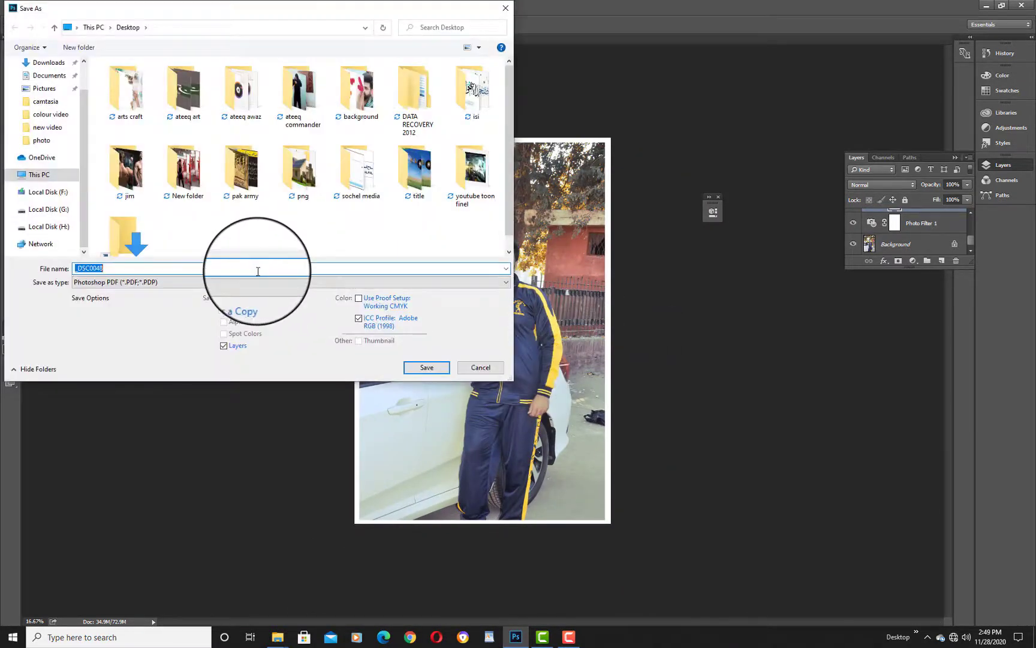
{"action": "left_click", "coordinate": [264, 282]}
{"action": "left_click", "coordinate": [222, 368]}
{"action": "left_click", "coordinate": [431, 367]}
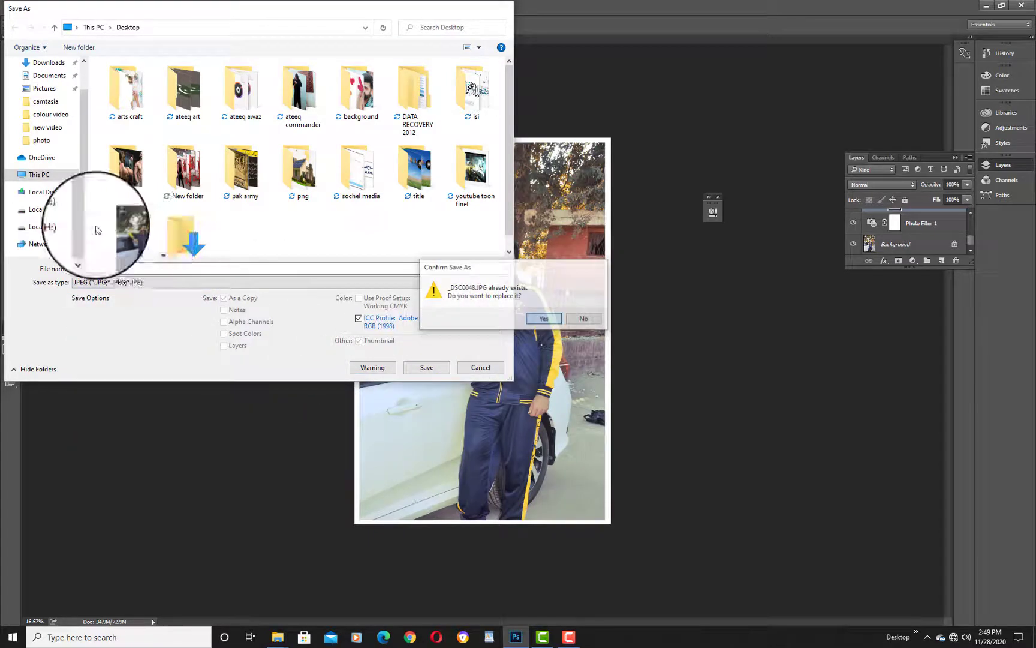
{"action": "key", "text": "Return"}
{"action": "left_click", "coordinate": [447, 122]}
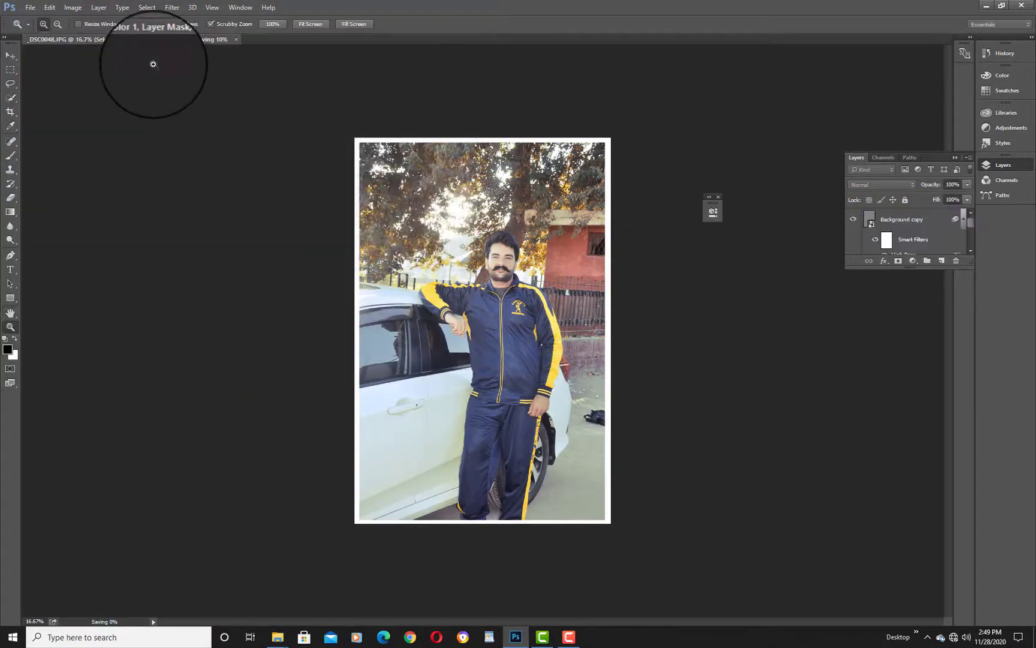
Close the document without saving it again and open _DSC0048 from the Desktop in Camera Raw
{"action": "left_click", "coordinate": [202, 38]}
{"action": "left_click", "coordinate": [498, 229]}
{"action": "left_click", "coordinate": [38, 9]}
{"action": "left_click", "coordinate": [27, 28]}
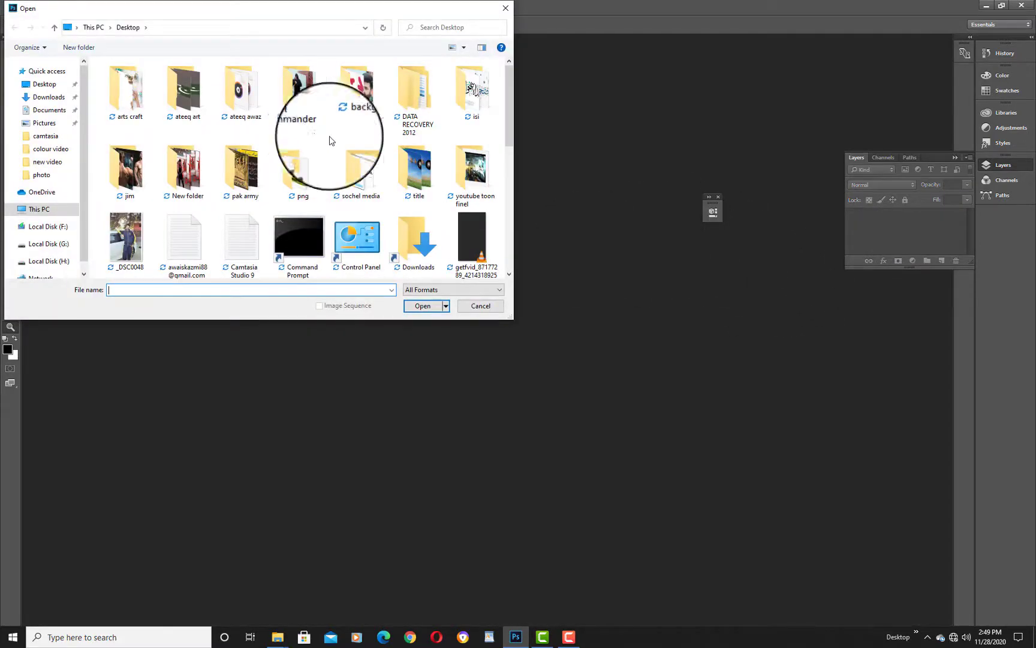
{"action": "double_click", "coordinate": [126, 237]}
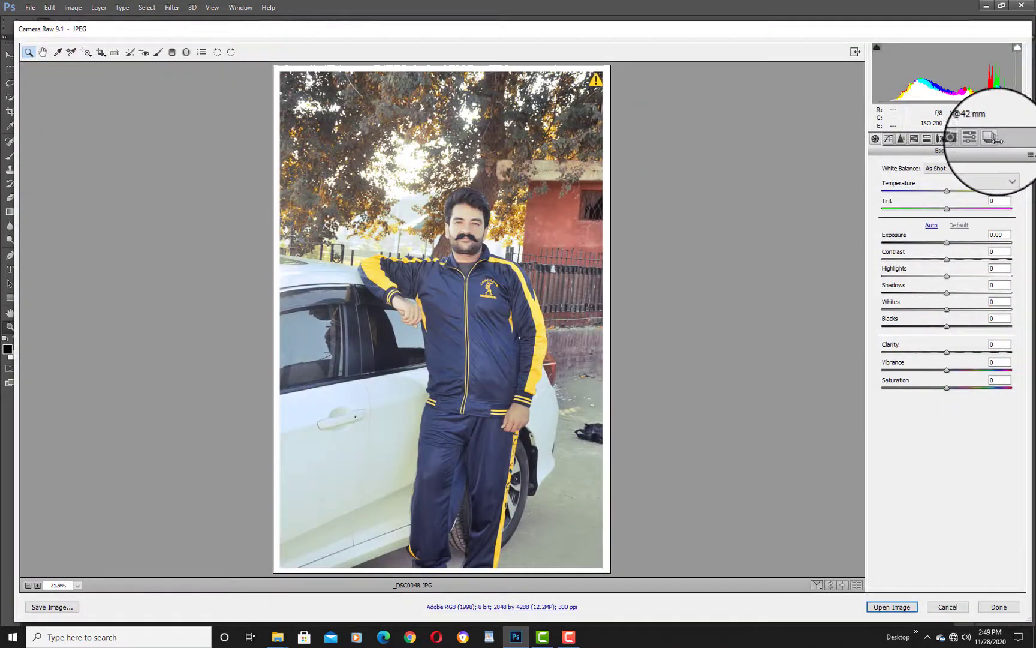
In Camera Calibration, set Green Primary Hue to +18 and Saturation to +33, and Blue Primary Hue to -12
{"action": "left_click", "coordinate": [981, 139]}
{"action": "left_click", "coordinate": [966, 139]}
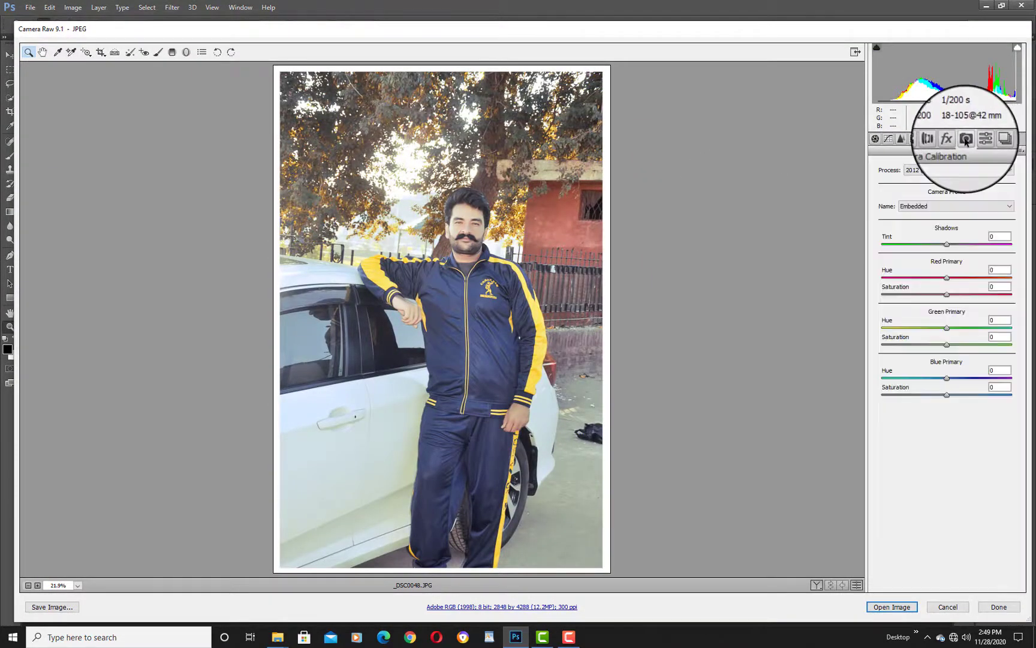
{"action": "left_click_drag", "start_coordinate": [943, 334], "coordinate": [962, 354]}
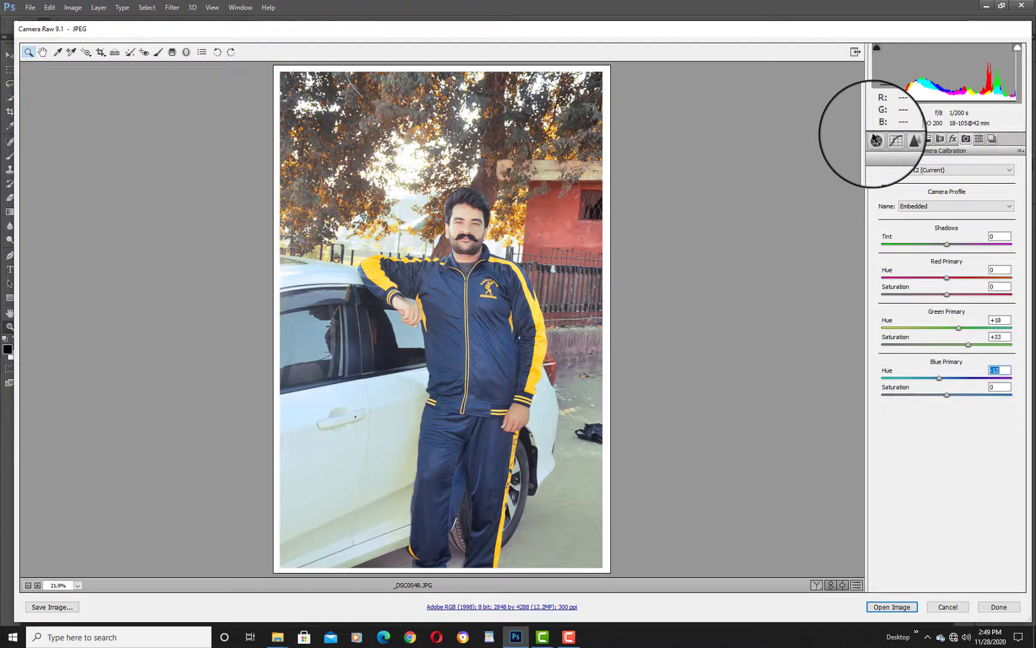
Leave the Basic settings at their defaults and open the image in Photoshop using its embedded profile
{"action": "left_click", "coordinate": [875, 138]}
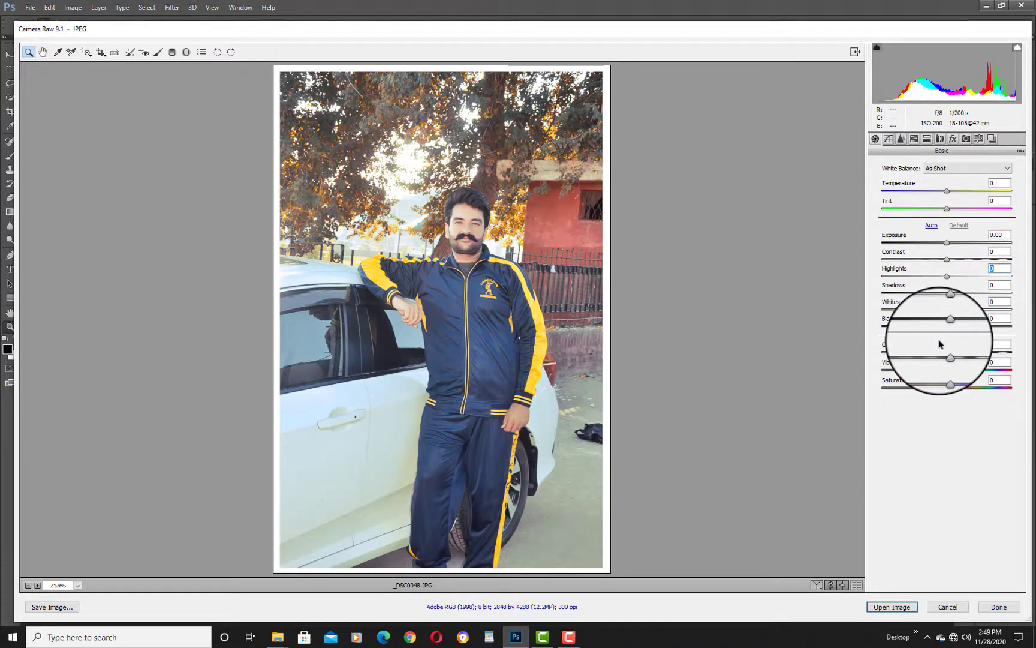
{"action": "left_click", "coordinate": [894, 607]}
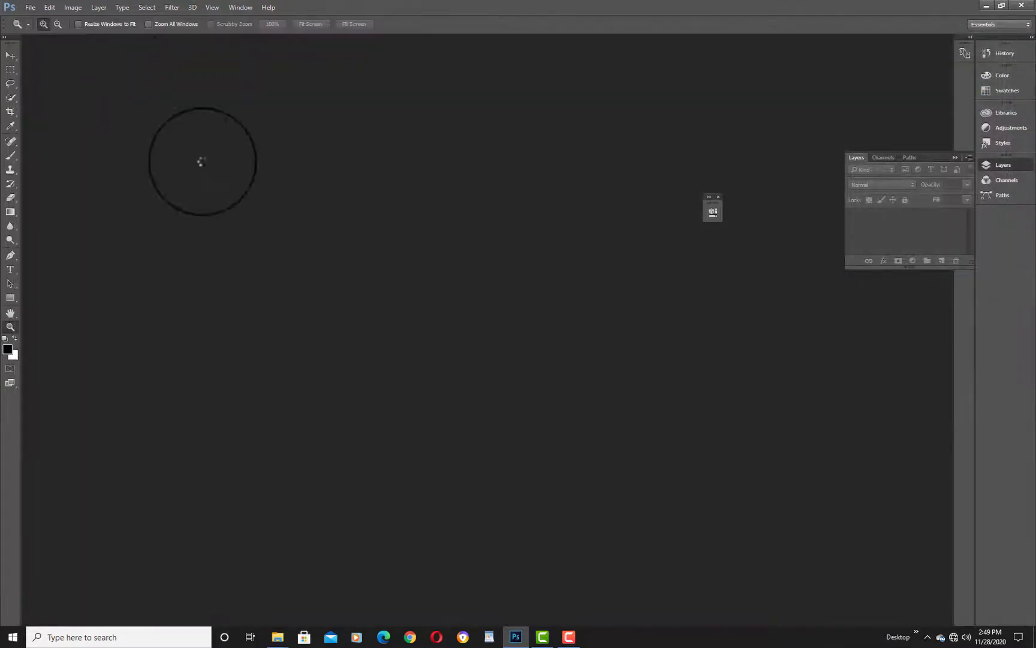
{"action": "left_click", "coordinate": [446, 242]}
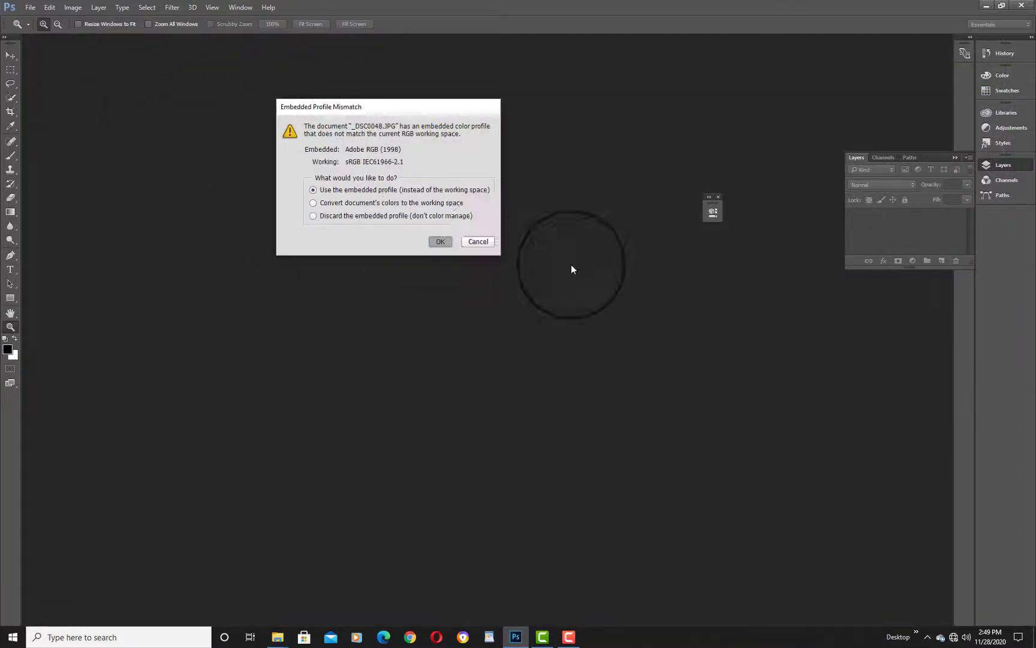
Add a Curves adjustment layer and raise the RGB curve at two points, in the highlights and darker midtones, to brighten the photo
{"action": "left_click", "coordinate": [1014, 130]}
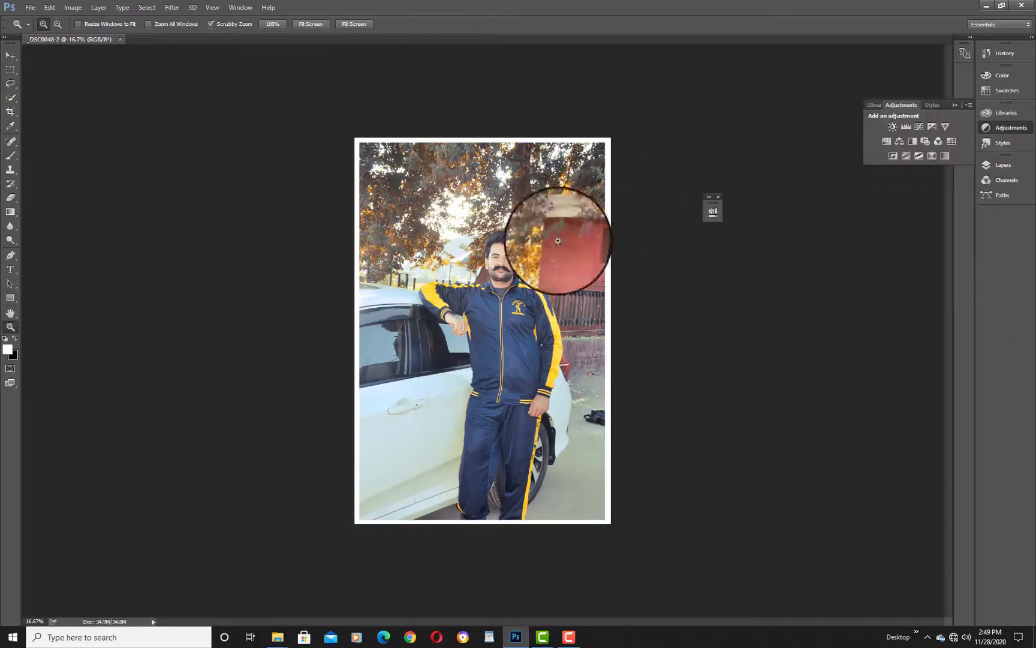
{"action": "left_click", "coordinate": [919, 126]}
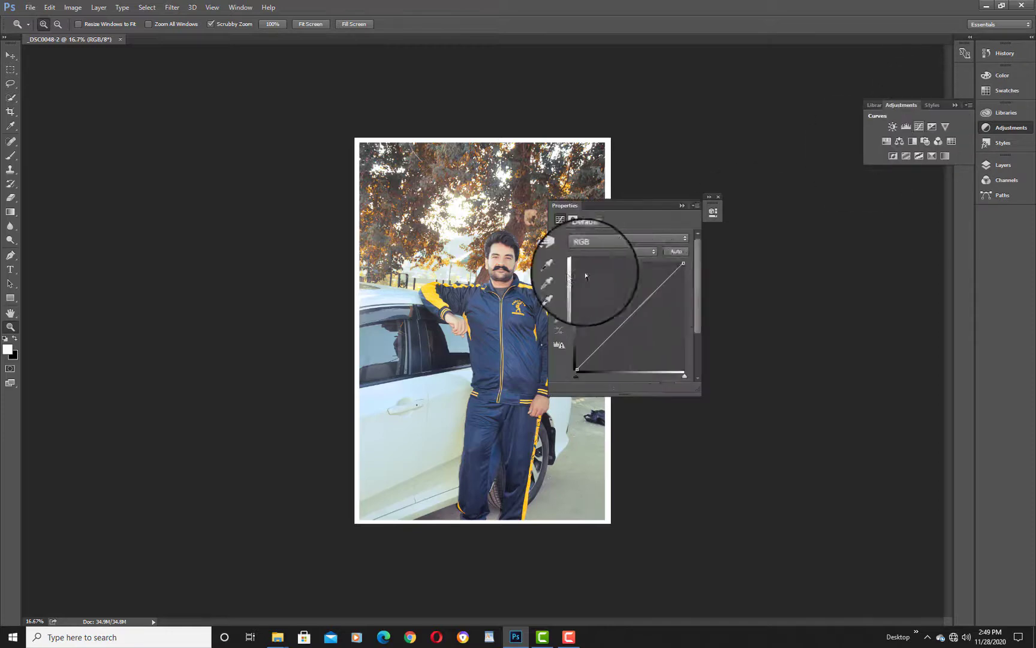
{"action": "left_click", "coordinate": [665, 277]}
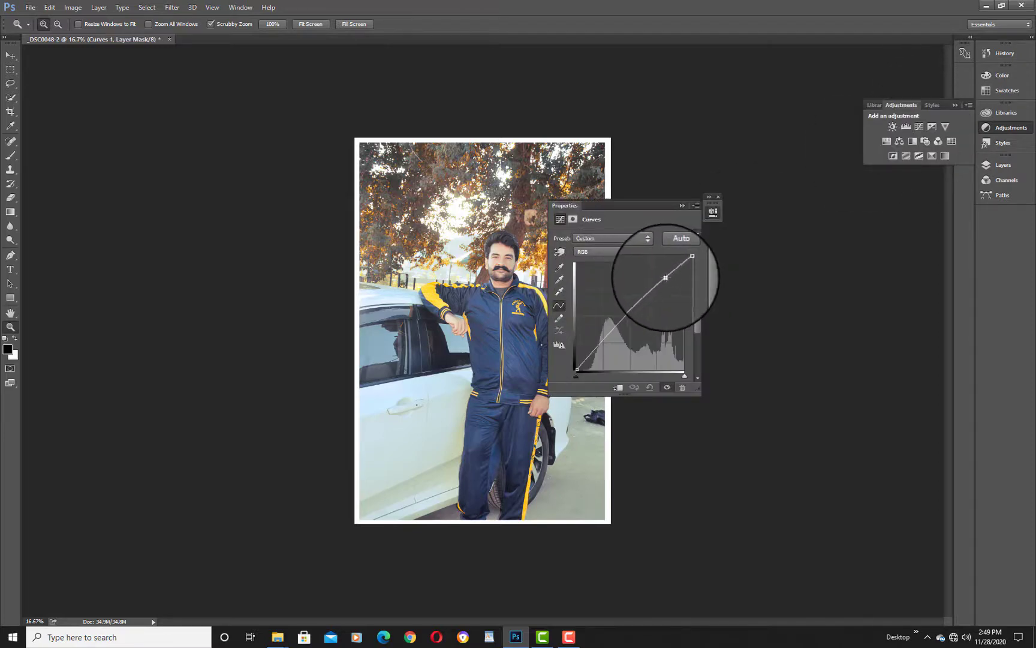
{"action": "left_click_drag", "start_coordinate": [666, 277], "coordinate": [622, 321]}
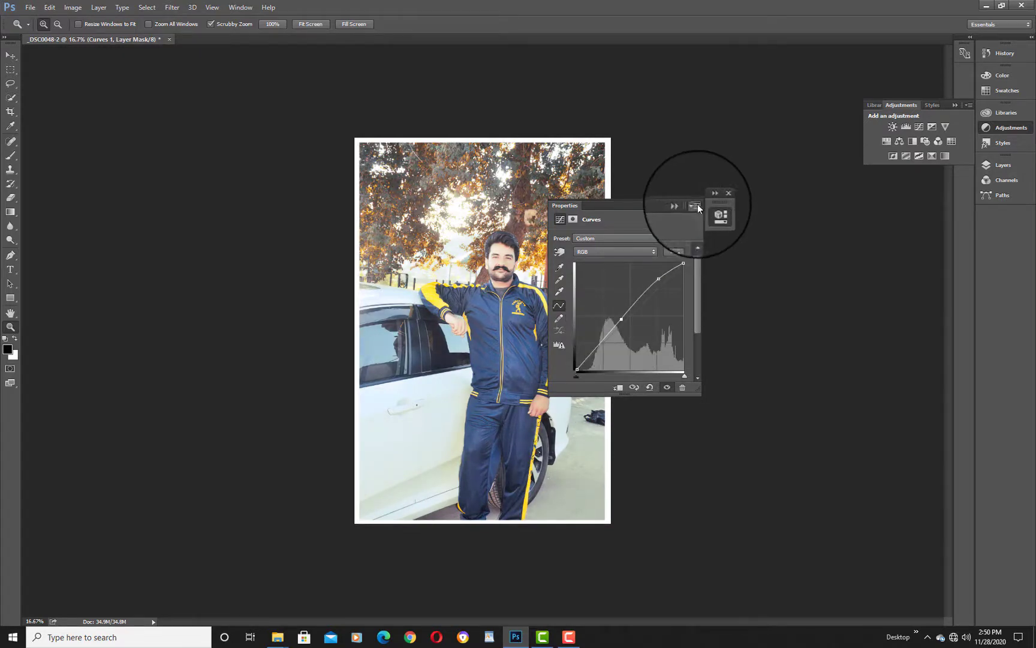
{"action": "left_click", "coordinate": [675, 205]}
Save the brightened photo as a JPEG over _DSC0048 on the Desktop at Maximum quality 12, Baseline ("Standard")
{"action": "left_click", "coordinate": [492, 264]}
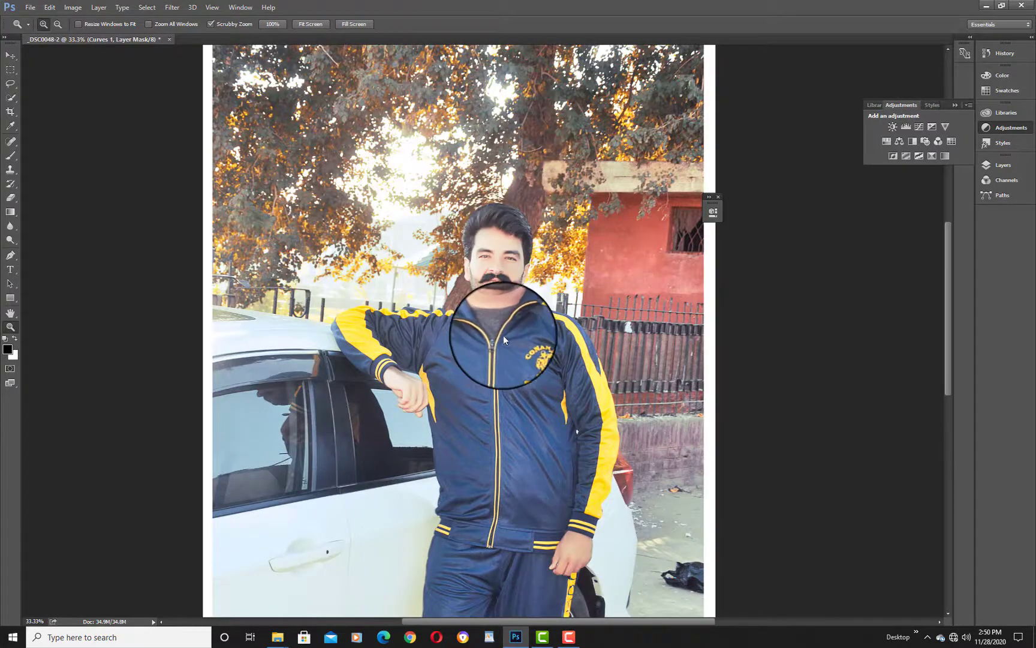
{"action": "key", "text": "ctrl+shift+s"}
{"action": "left_click", "coordinate": [360, 281]}
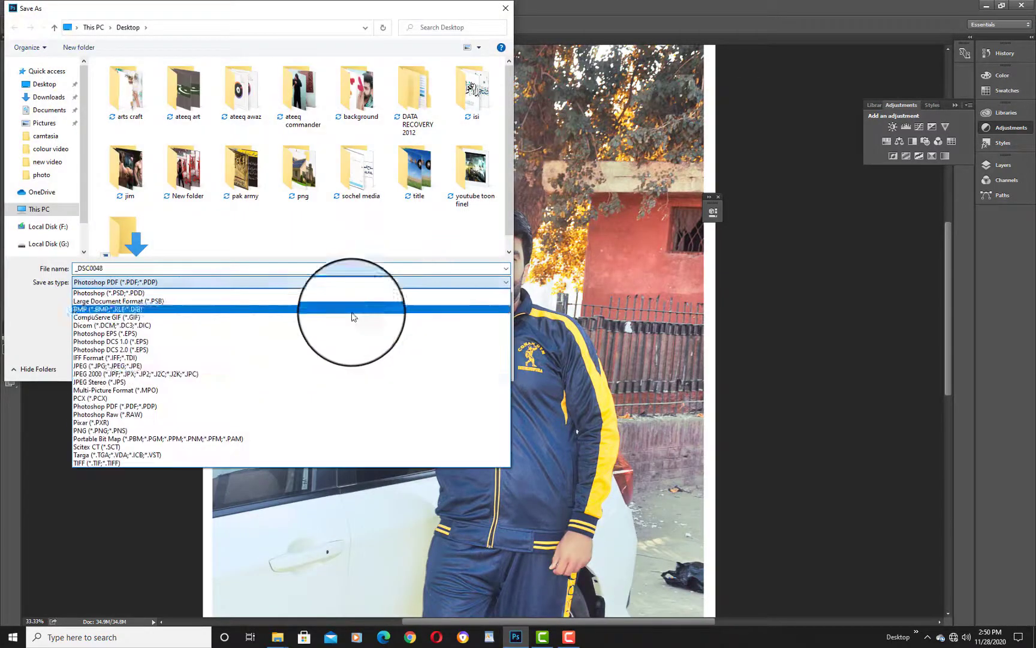
{"action": "left_click", "coordinate": [305, 365]}
{"action": "left_click", "coordinate": [427, 367]}
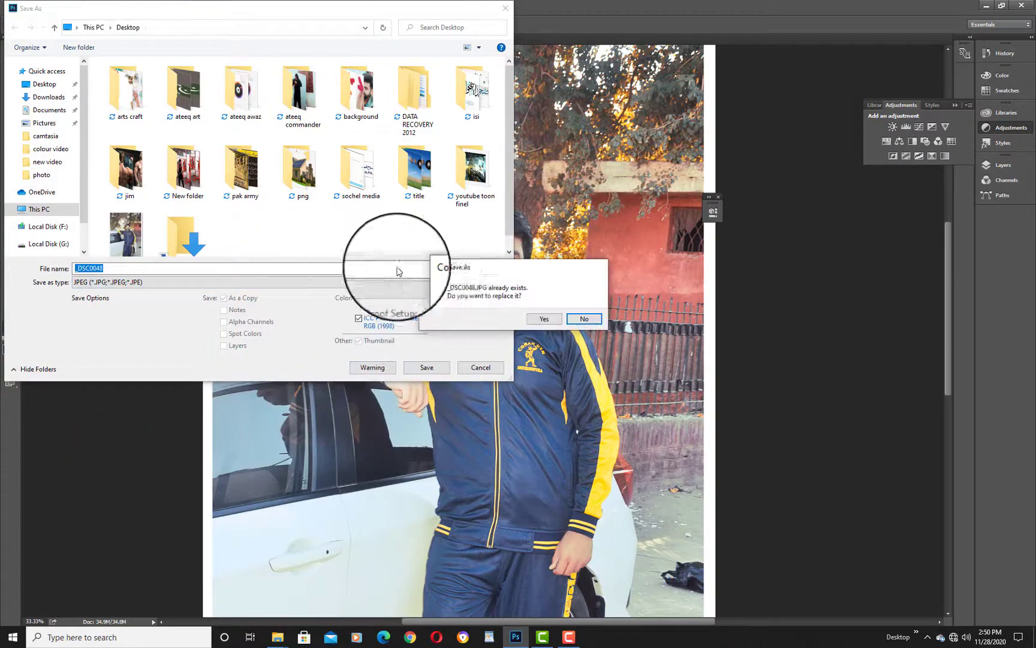
{"action": "left_click", "coordinate": [543, 318]}
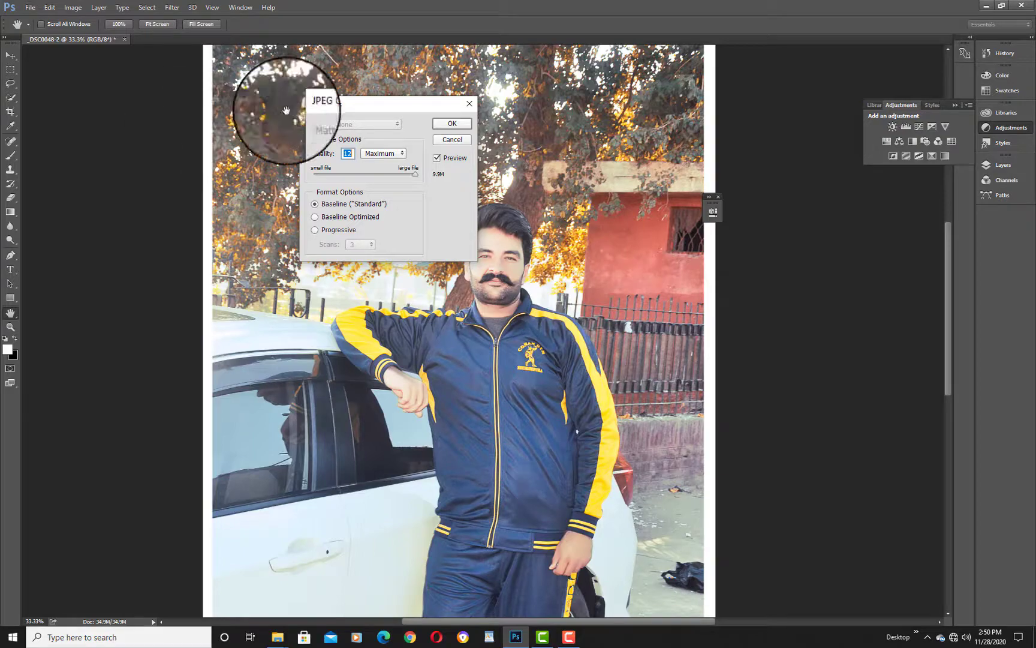
{"action": "left_click", "coordinate": [456, 127]}
Inspect the brightened portrait at 100%, fitted on screen, and at a reduced zoom
{"action": "key", "text": "z"}
{"action": "right_click", "coordinate": [496, 205]}
{"action": "left_click", "coordinate": [508, 230]}
{"action": "right_click", "coordinate": [474, 220]}
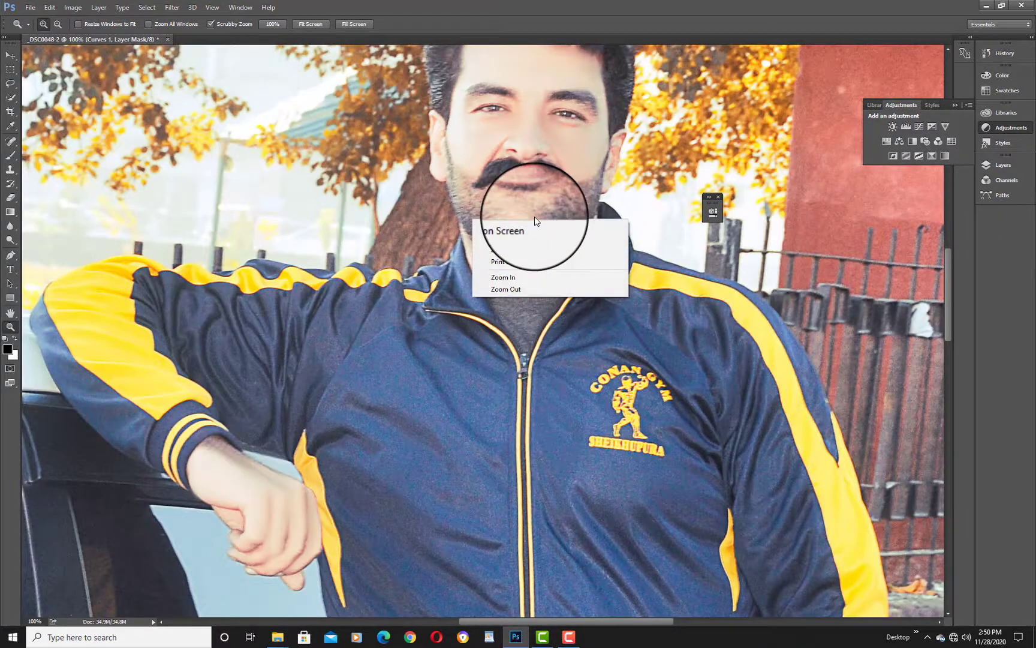
{"action": "left_click", "coordinate": [535, 234]}
{"action": "right_click", "coordinate": [465, 145]}
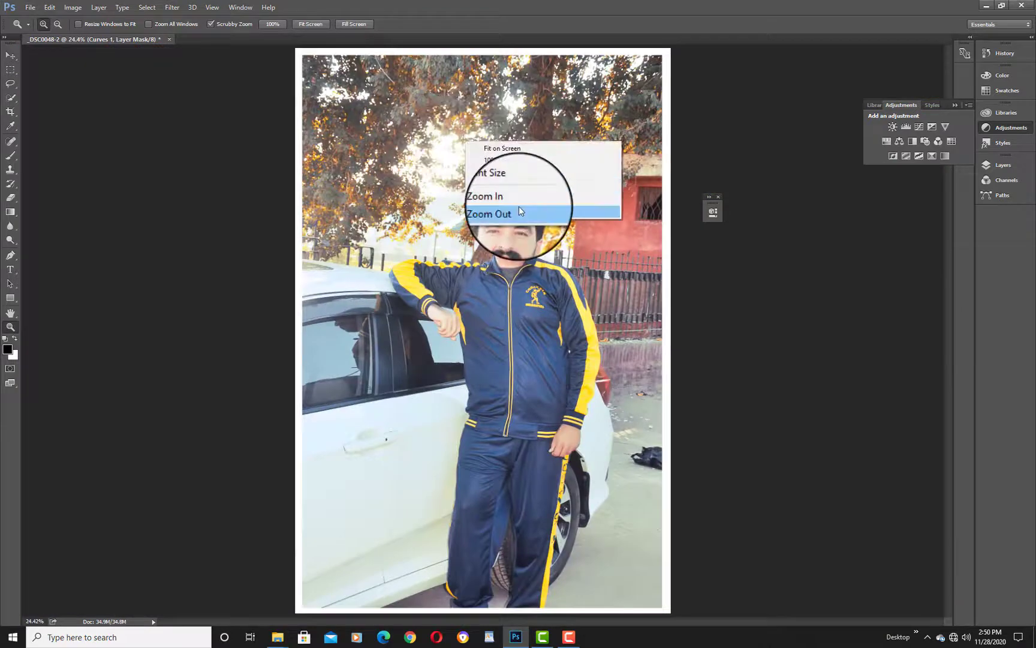
{"action": "left_click", "coordinate": [519, 207]}
{"action": "left_click", "coordinate": [509, 190]}
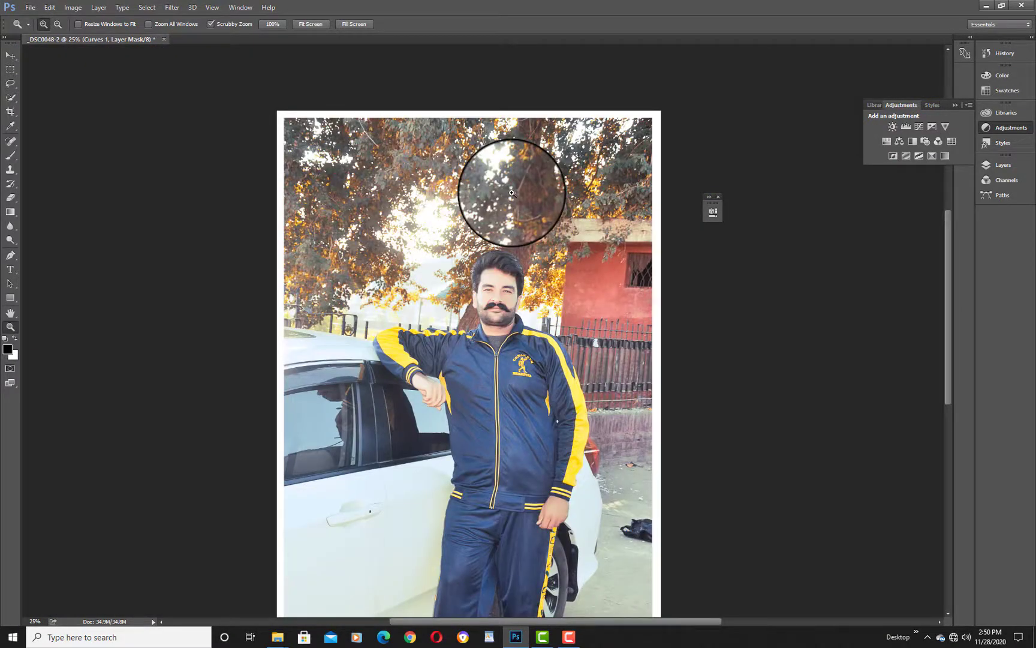
Save the final portrait again as JPEG _DSC0048 on the Desktop, replacing the existing file at quality 12
{"action": "key", "text": "ctrl+shift+s"}
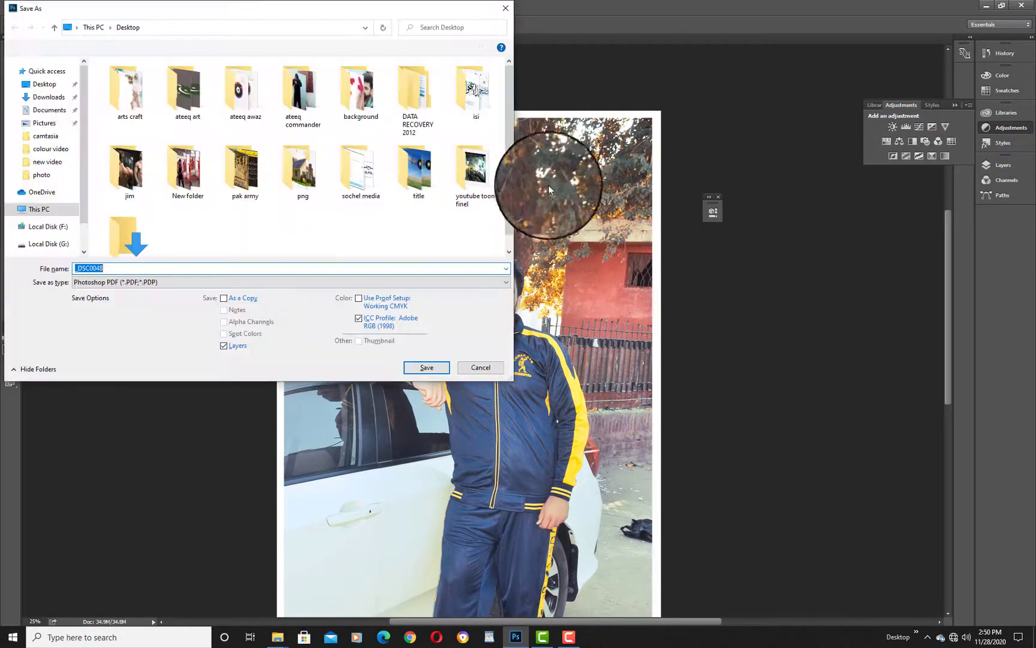
{"action": "left_click", "coordinate": [432, 281]}
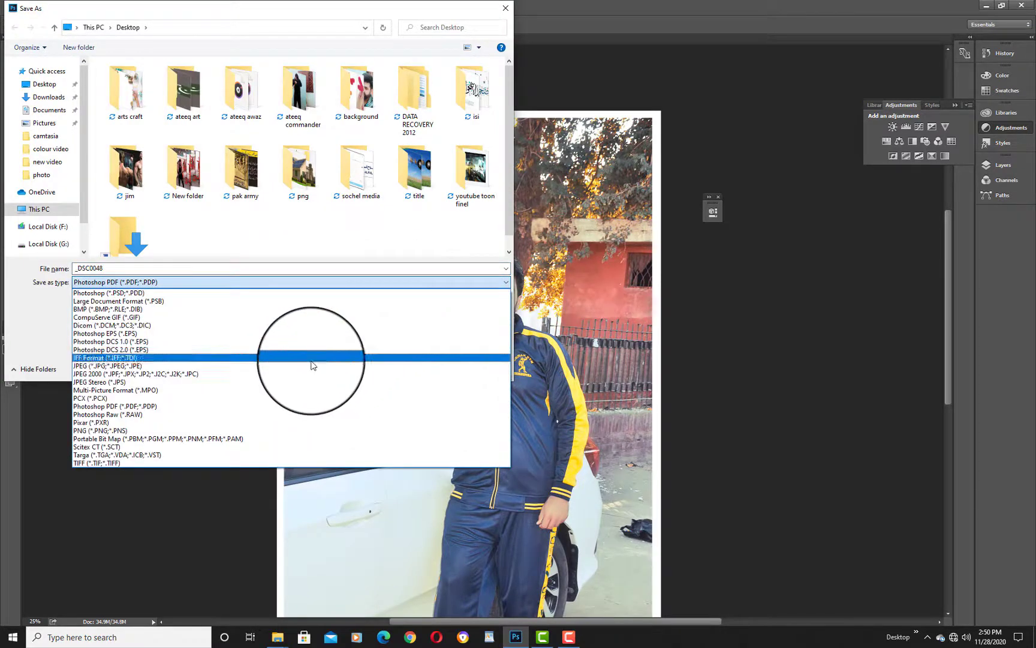
{"action": "left_click", "coordinate": [312, 360]}
{"action": "left_click", "coordinate": [429, 364]}
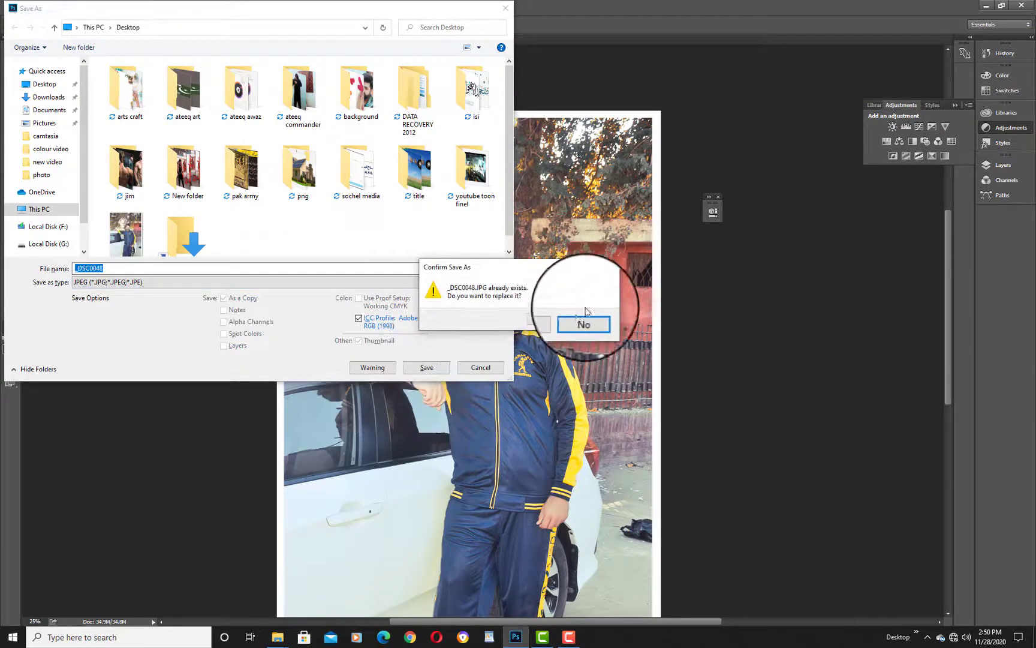
{"action": "left_click", "coordinate": [539, 320]}
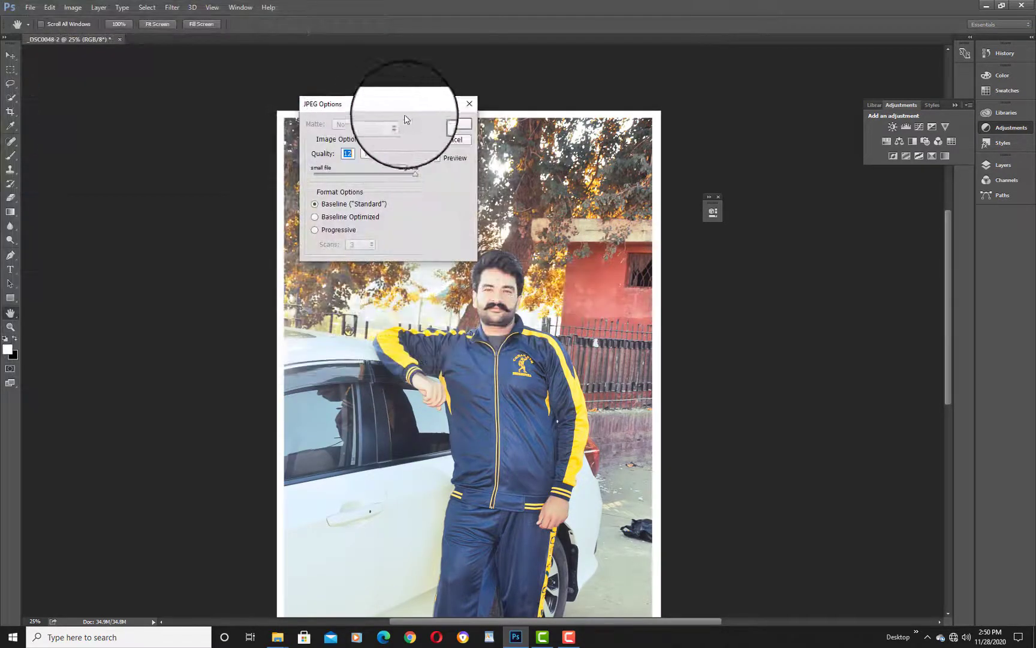
{"action": "left_click", "coordinate": [458, 124]}
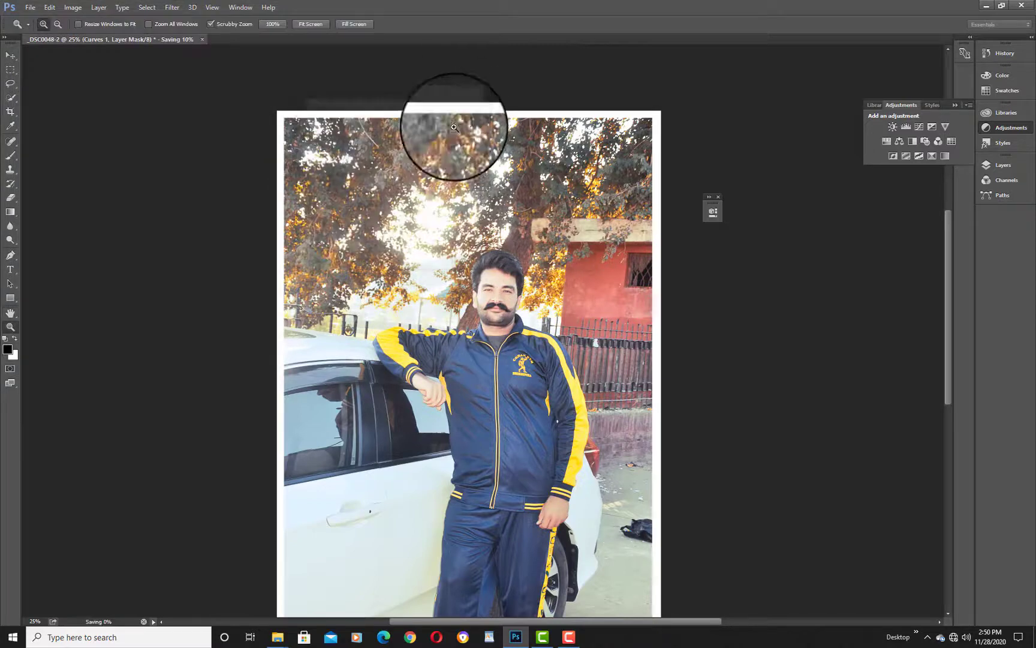
Switch to the desktop and open the saved _DSC0048 image in Windows Photo Viewer to check the result
{"action": "left_click", "coordinate": [456, 127]}
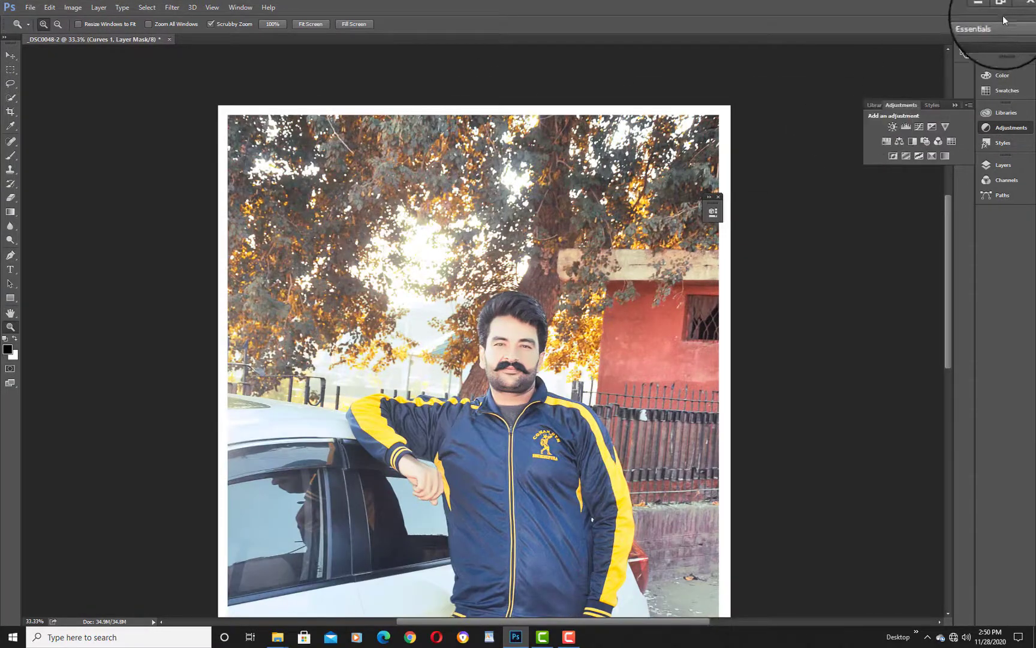
{"action": "left_click", "coordinate": [983, 8]}
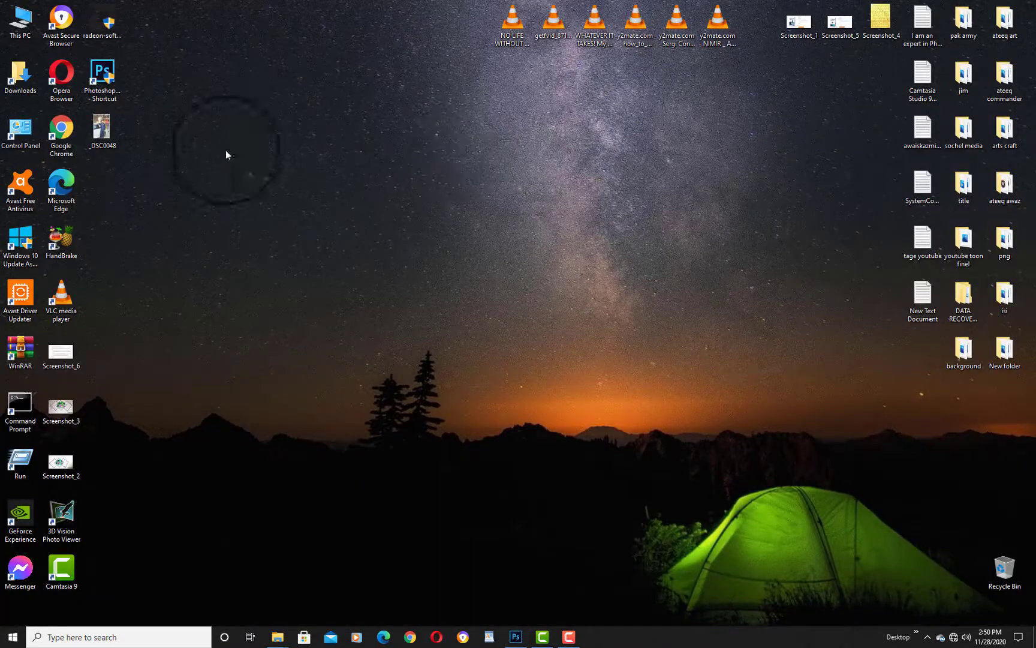
{"action": "double_click", "coordinate": [103, 131]}
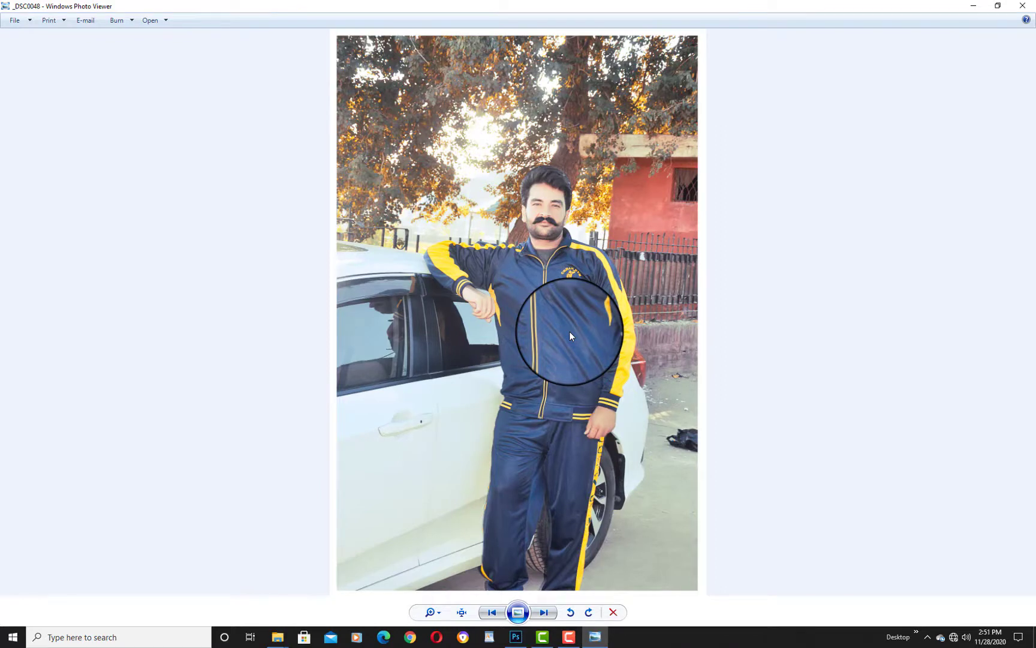
{"action": "left_click", "coordinate": [573, 638]}
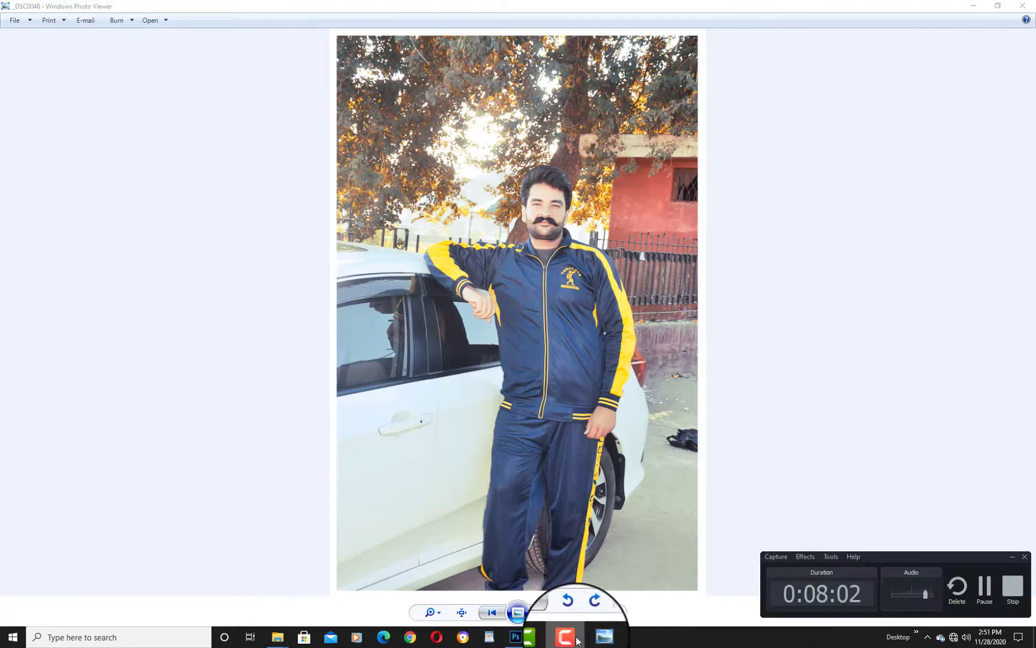
{"action": "left_click", "coordinate": [1013, 587]}
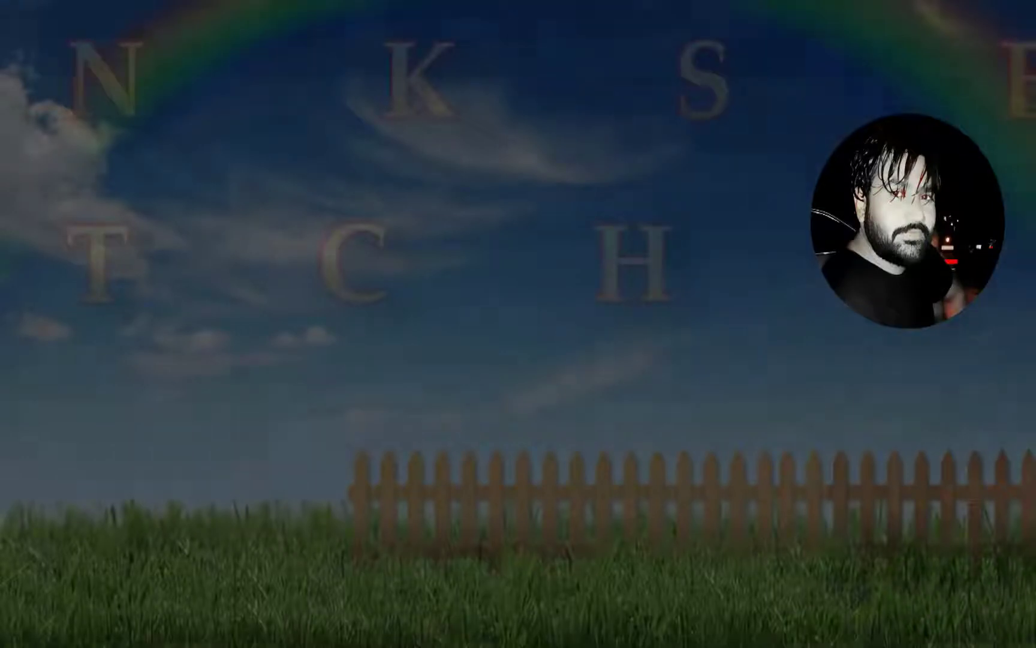